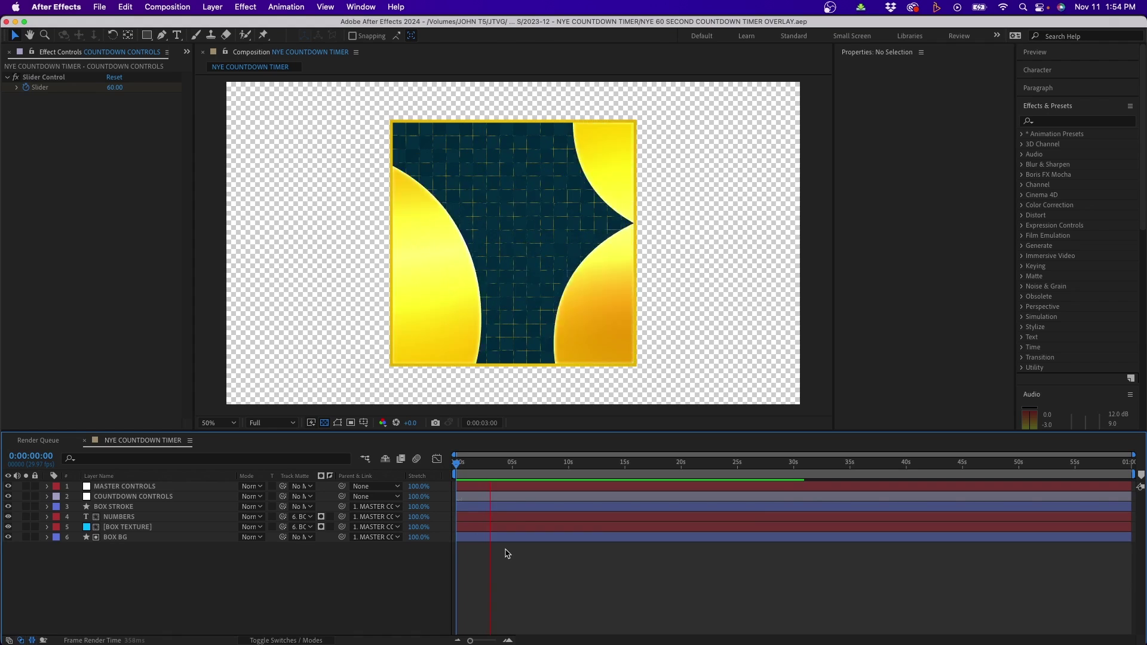
Create a composition named COUNTDOWN TIMER with the HD 1920x1080 29.97 fps preset and a duration of 0:01:05:00
key(space)
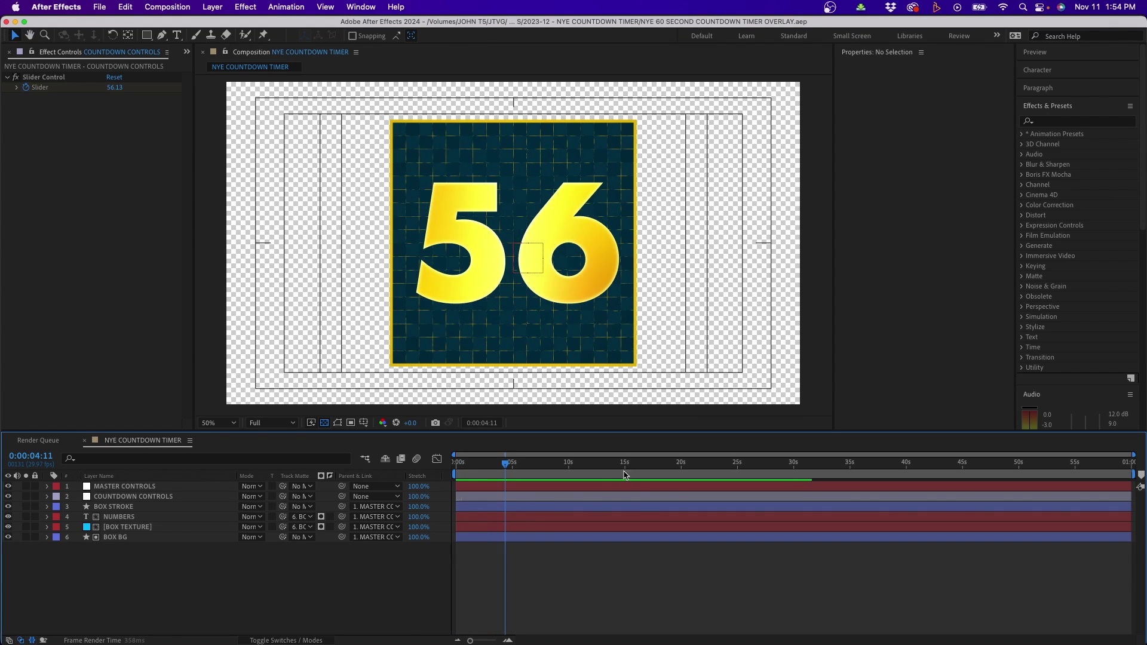
click(167, 7)
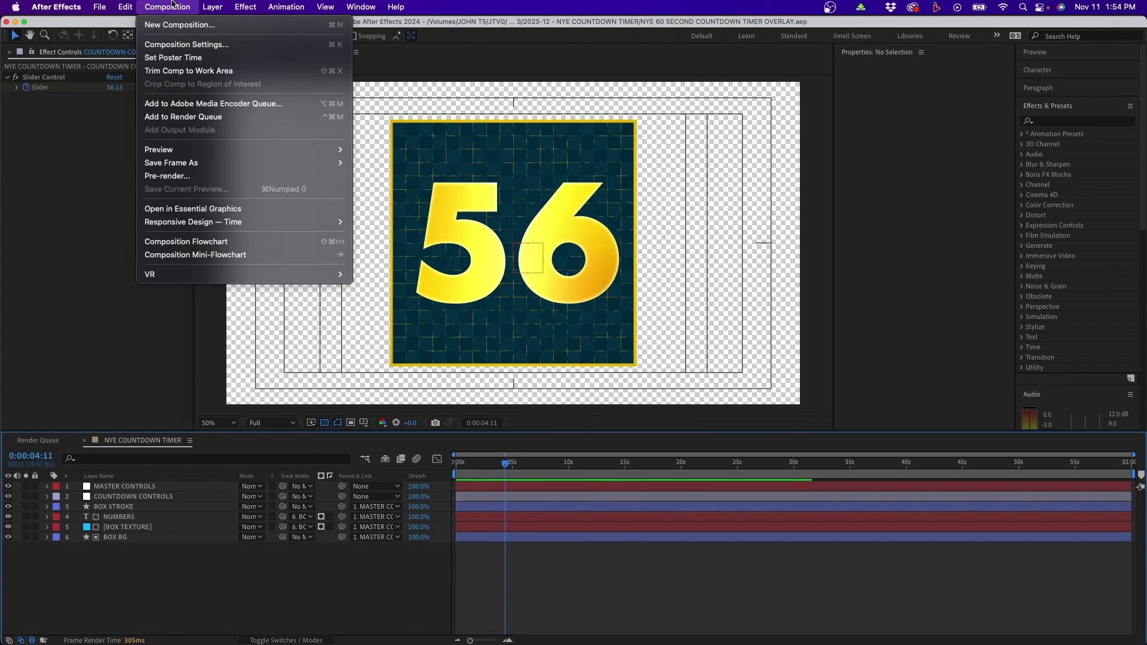
click(179, 22)
text(COUNTDOWN TIMER)
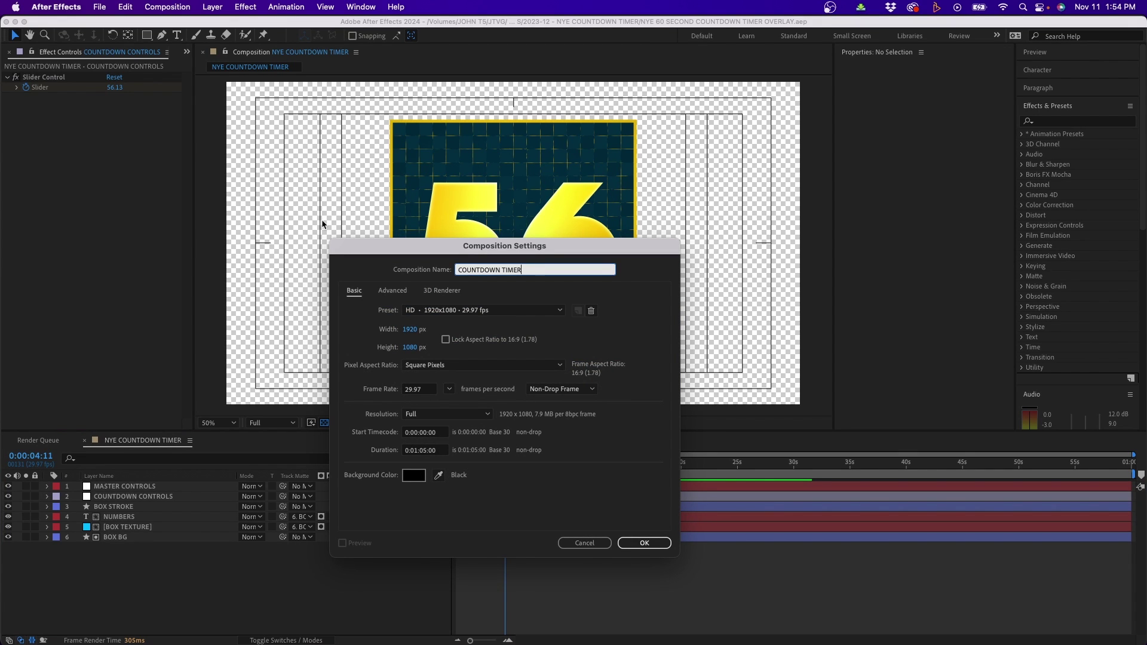
click(434, 311)
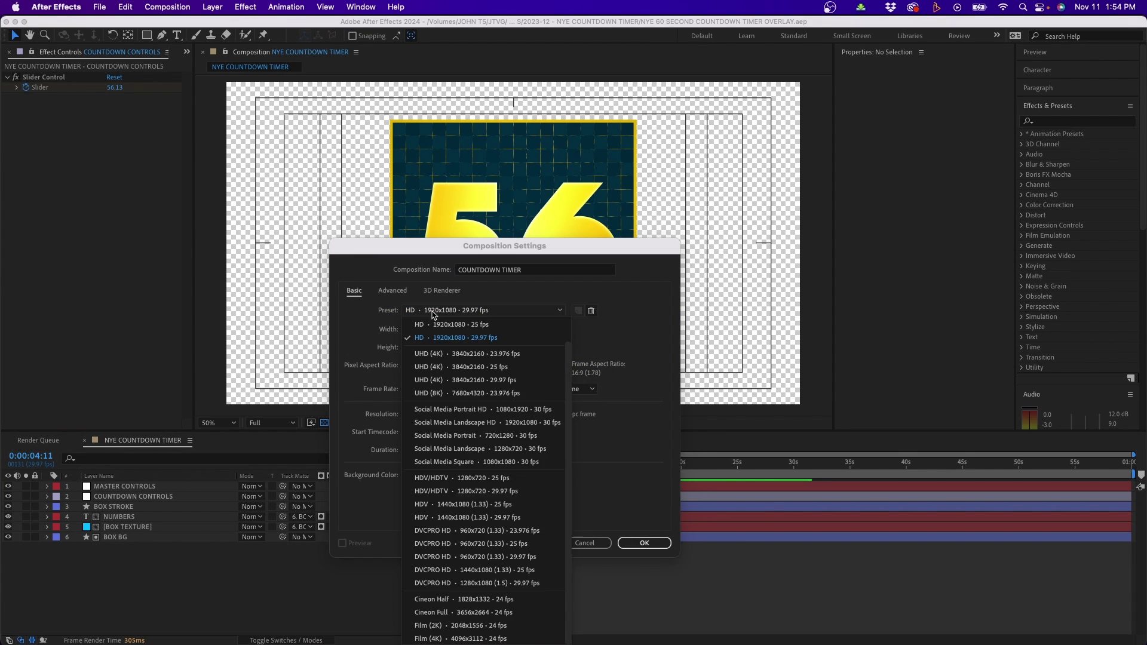
click(445, 341)
click(419, 453)
double_click(426, 453)
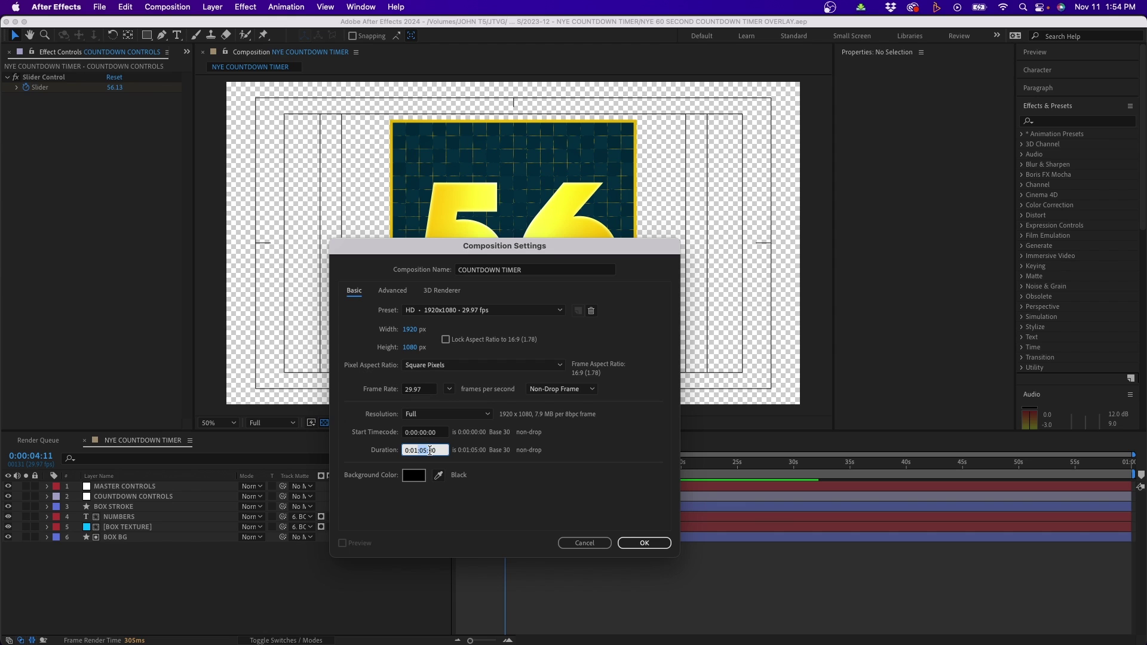
click(445, 447)
click(421, 389)
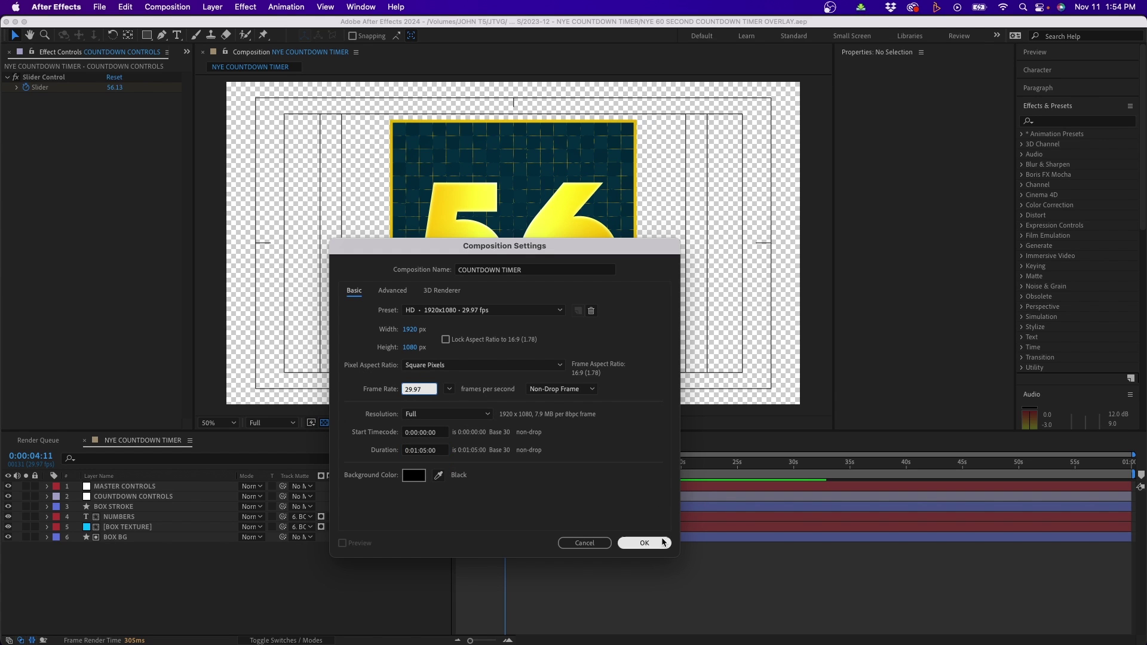
click(644, 542)
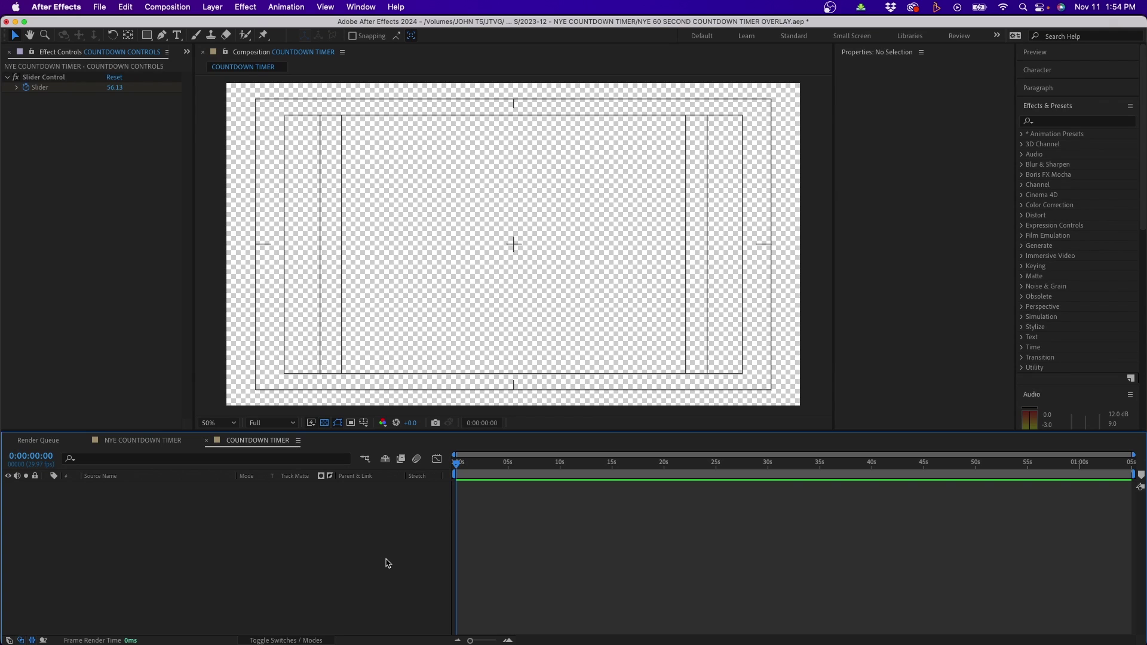
Set up the Rectangle tool with a solid dark teal fill and a solid yellow FFC800 stroke 10 px wide
click(146, 34)
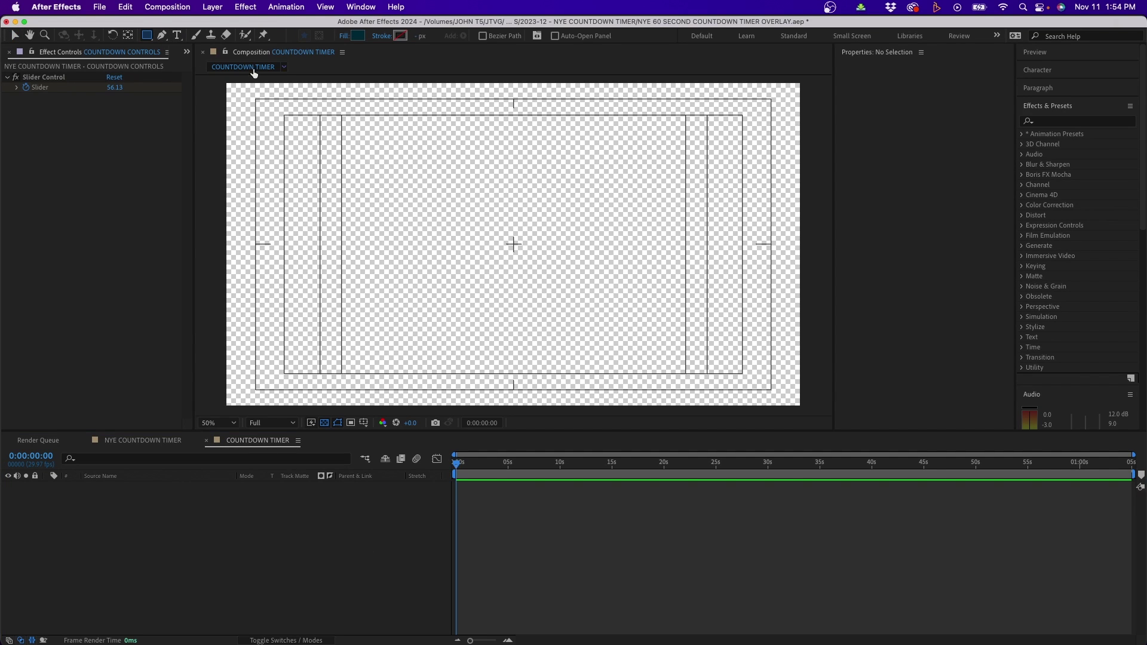
click(345, 36)
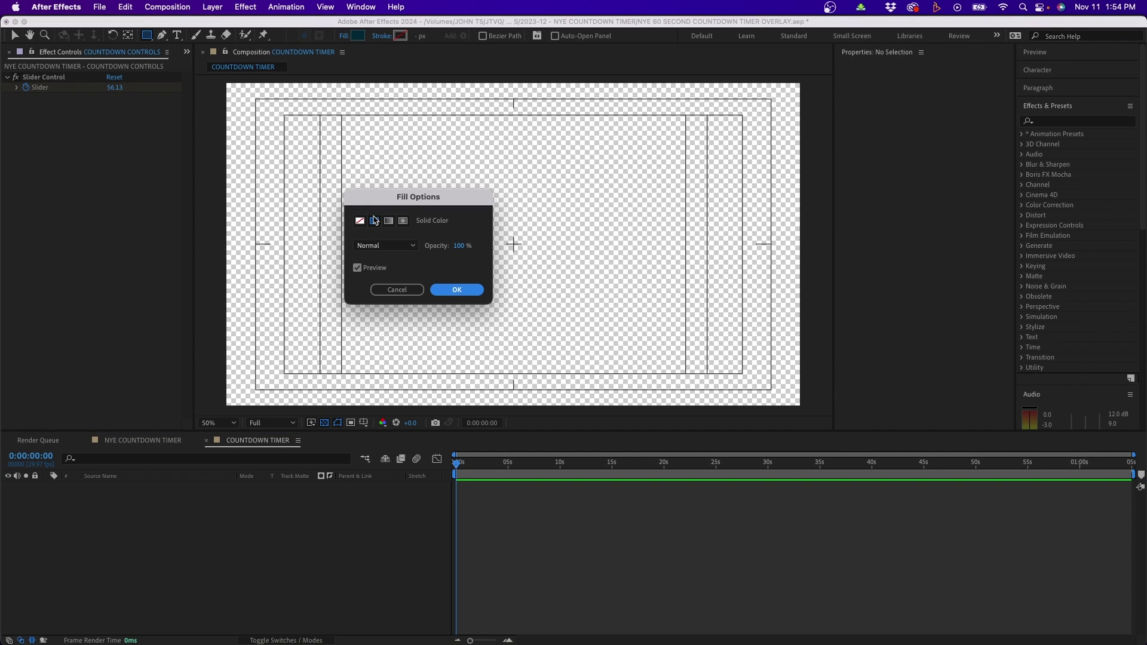
click(456, 289)
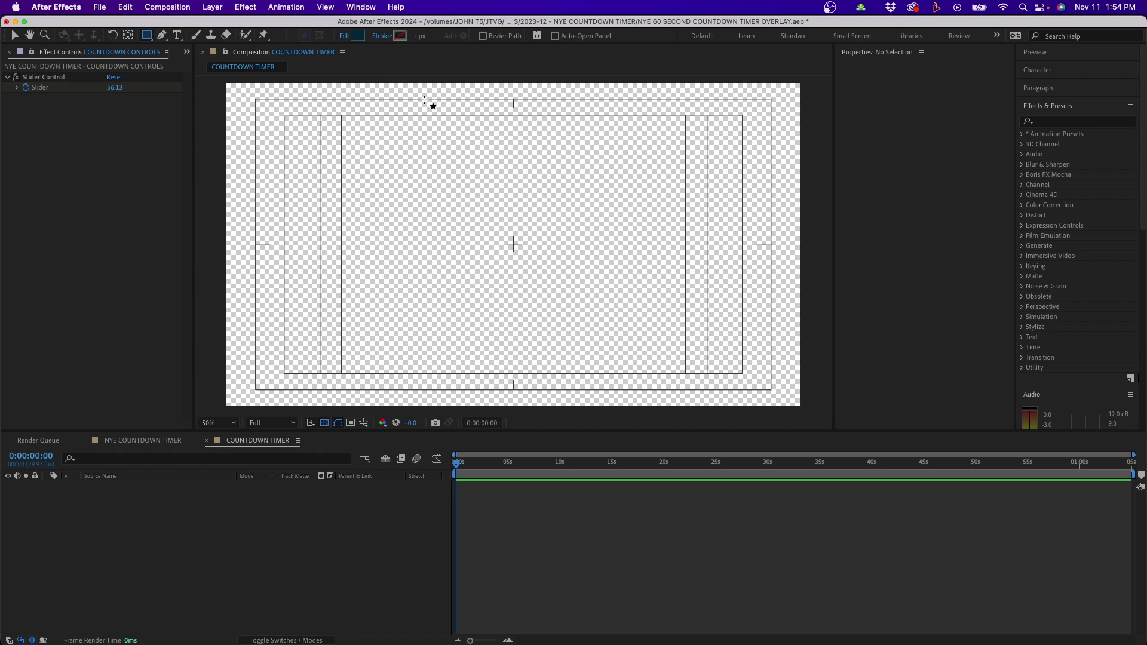
click(383, 36)
click(375, 221)
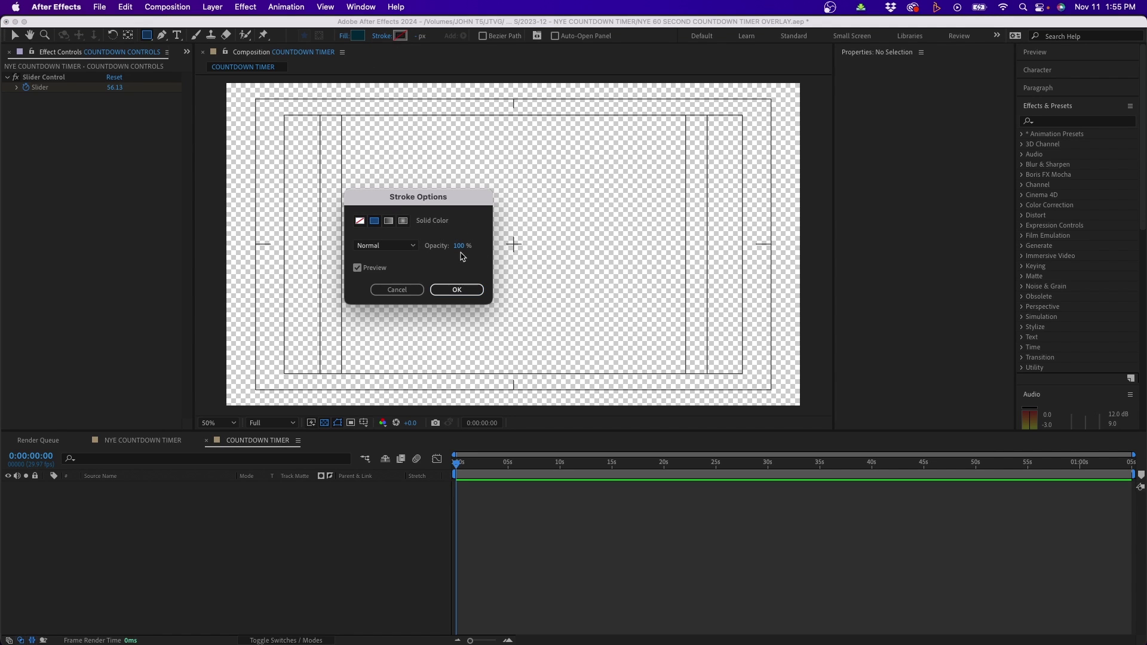
click(456, 289)
click(400, 36)
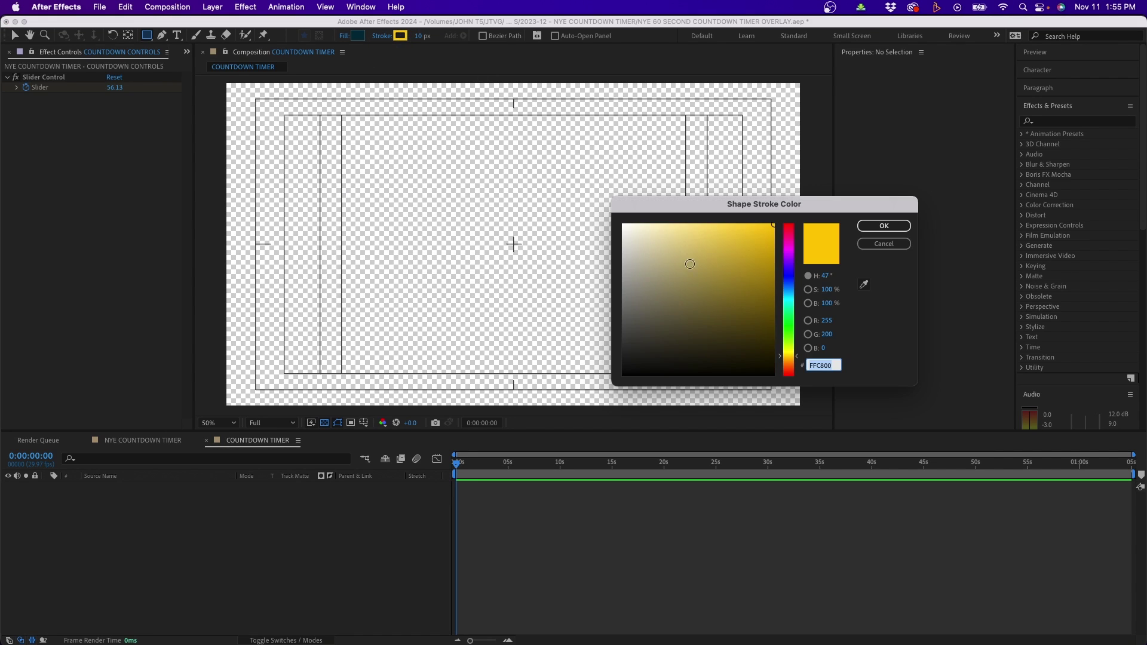
click(884, 226)
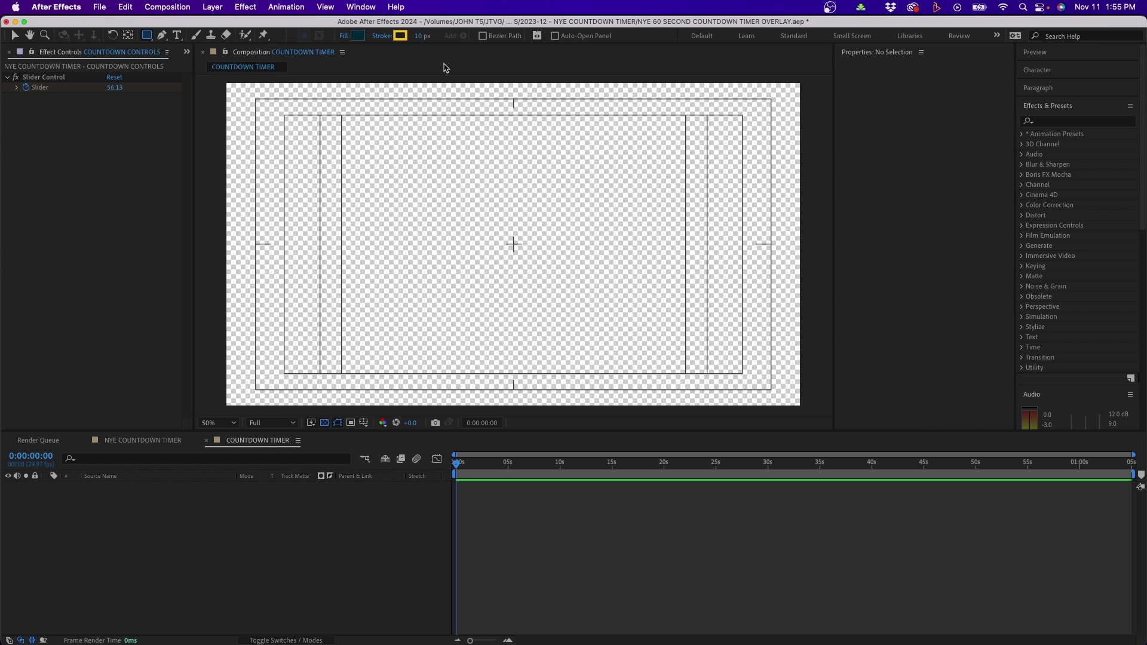
click(419, 37)
click(326, 542)
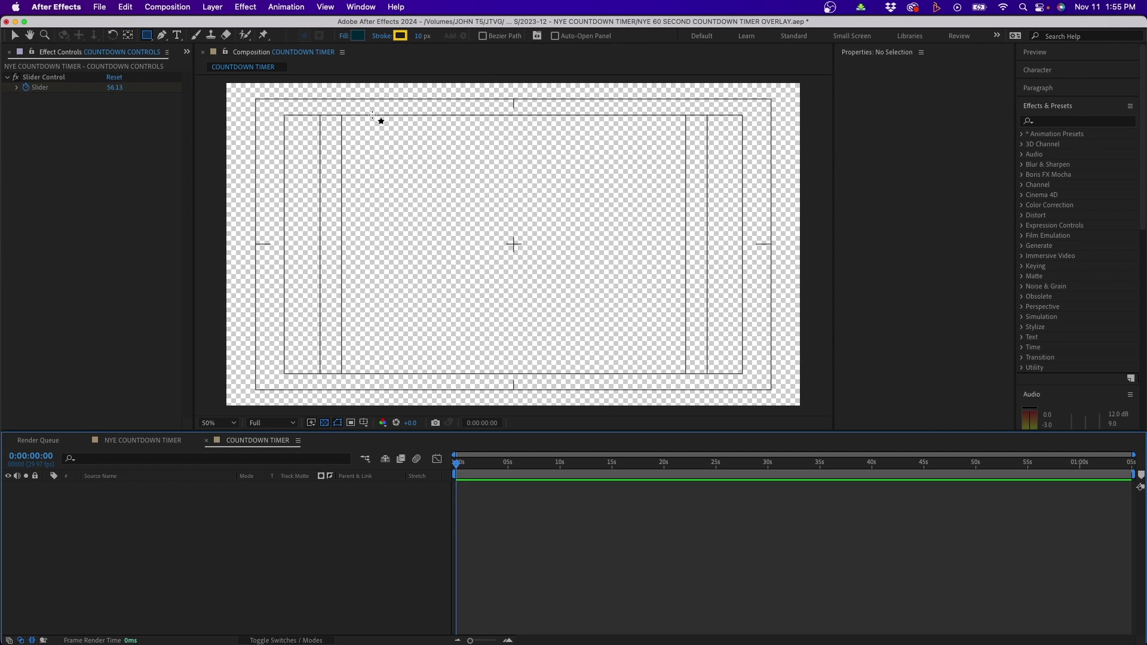
Draw a square about 866 px wide and centre it horizontally and vertically in the composition
drag(371, 115, 631, 323)
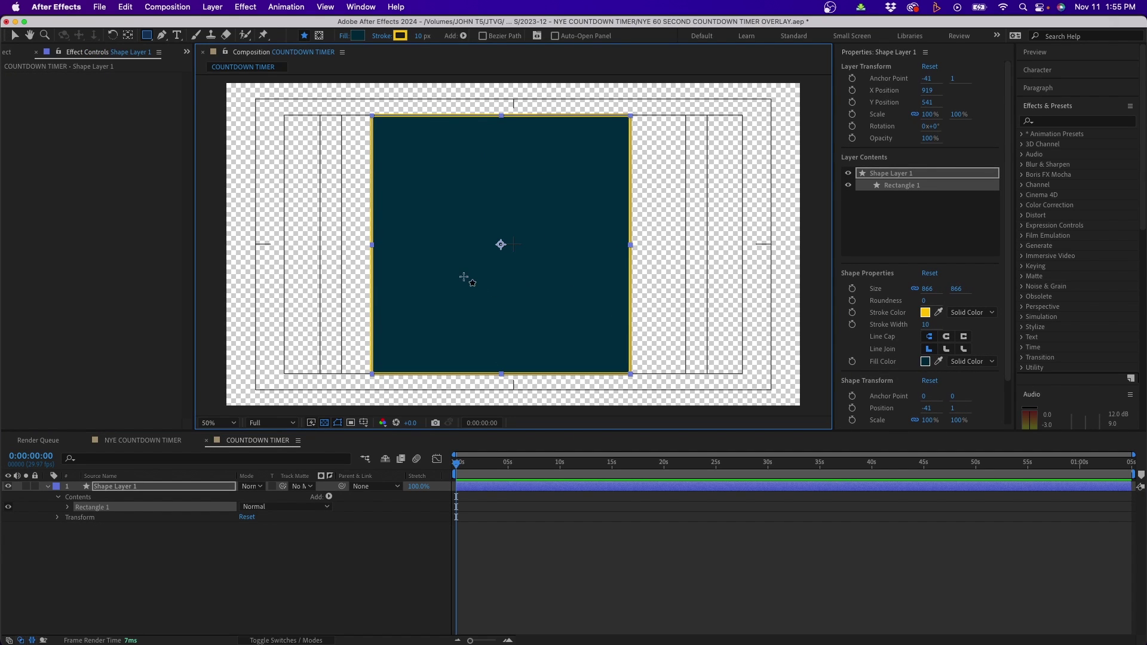
key(v)
click(1044, 106)
click(1046, 123)
click(1046, 141)
click(1041, 160)
click(1044, 145)
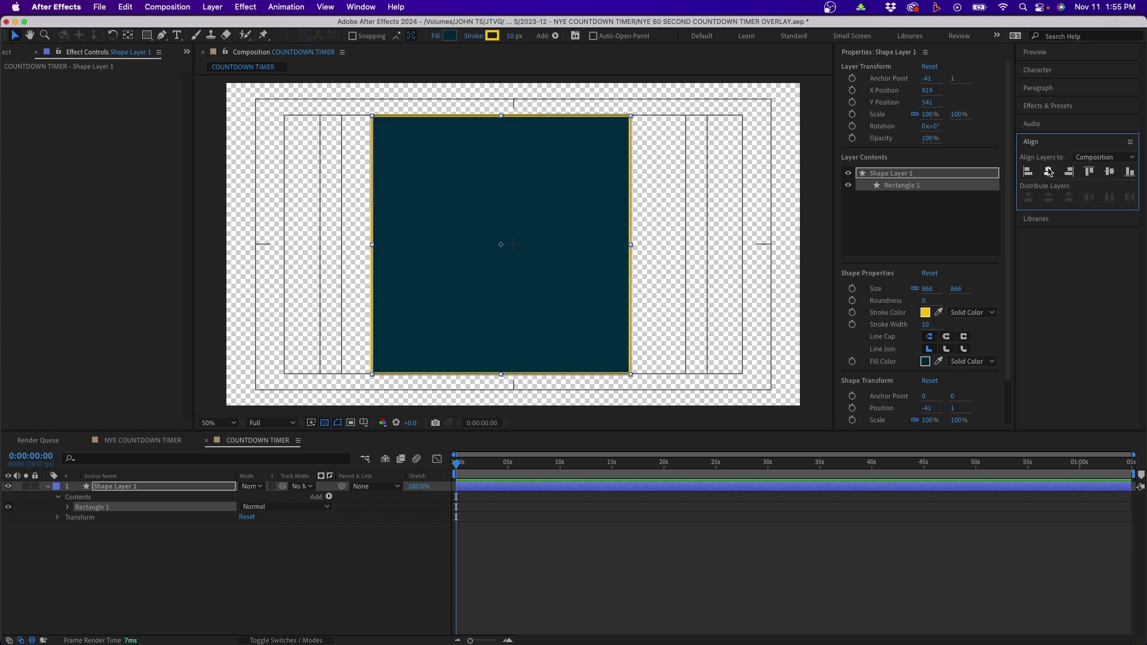
click(1048, 171)
click(1109, 172)
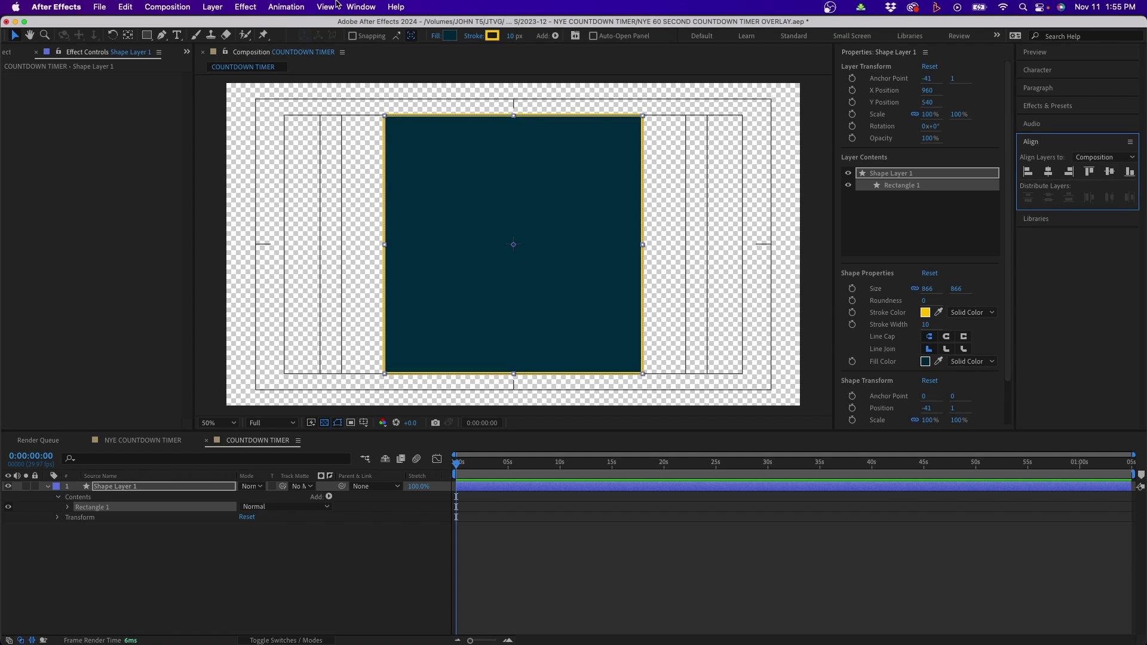
click(358, 6)
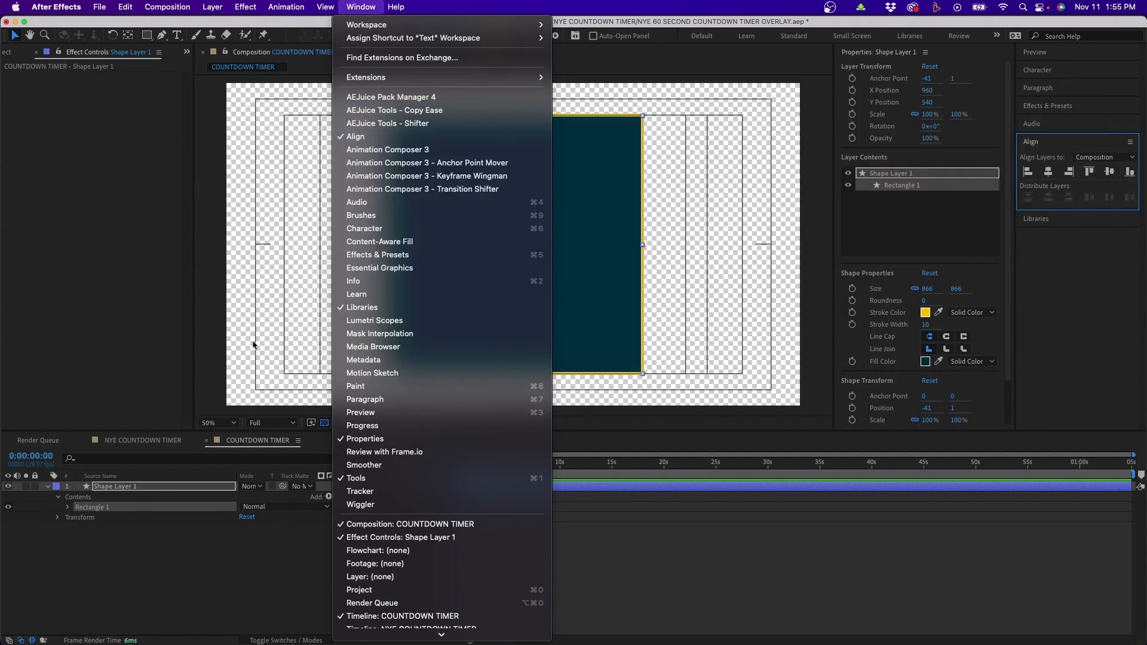
click(233, 573)
Add a separate text layer reading 60 in the composition
click(250, 572)
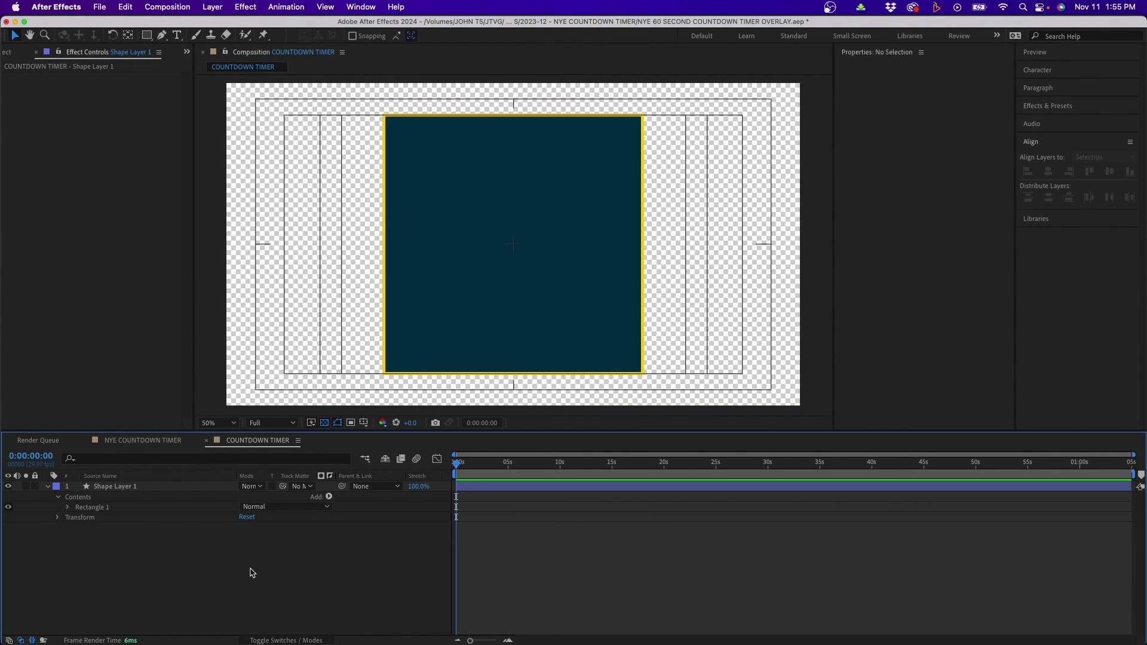
click(177, 35)
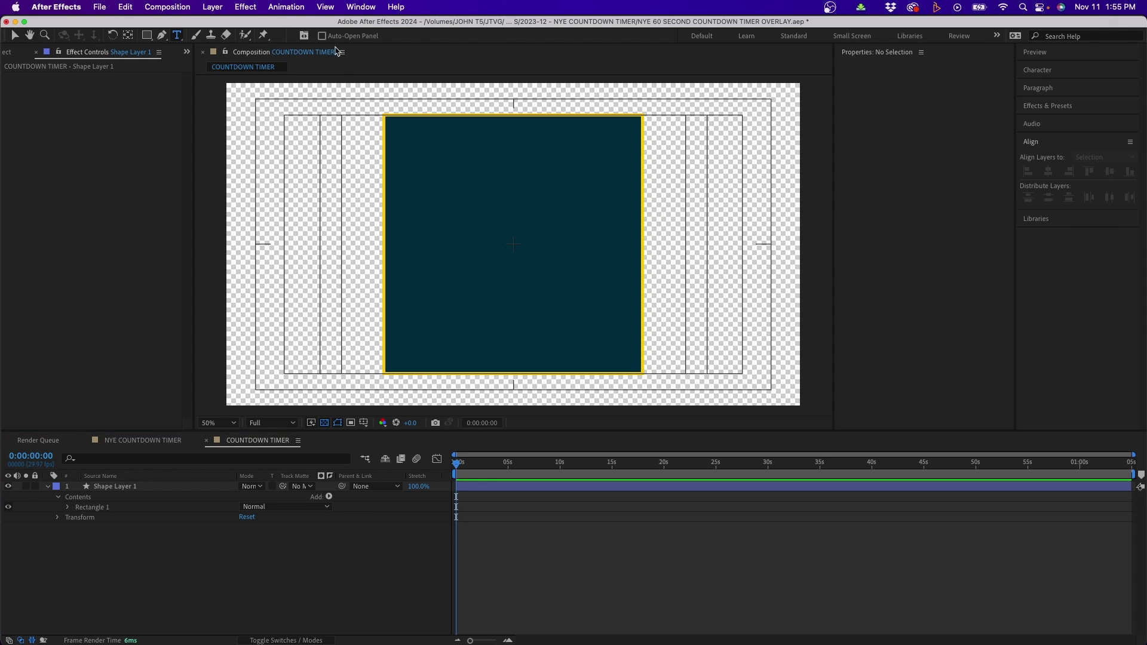
click(362, 217)
text(60)
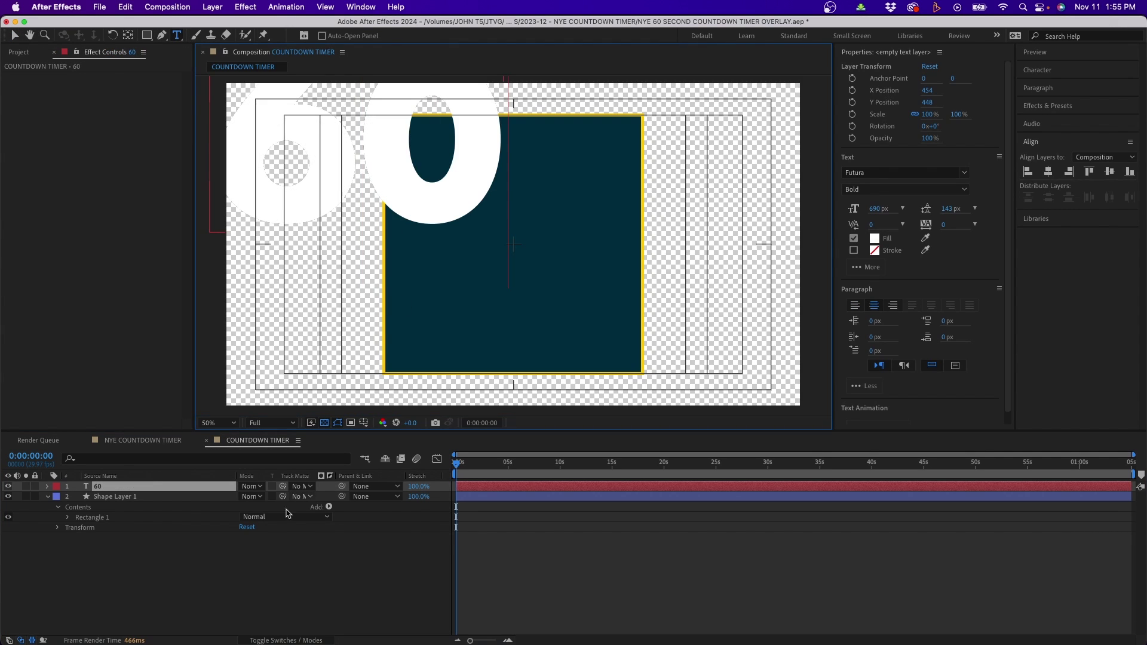
click(269, 598)
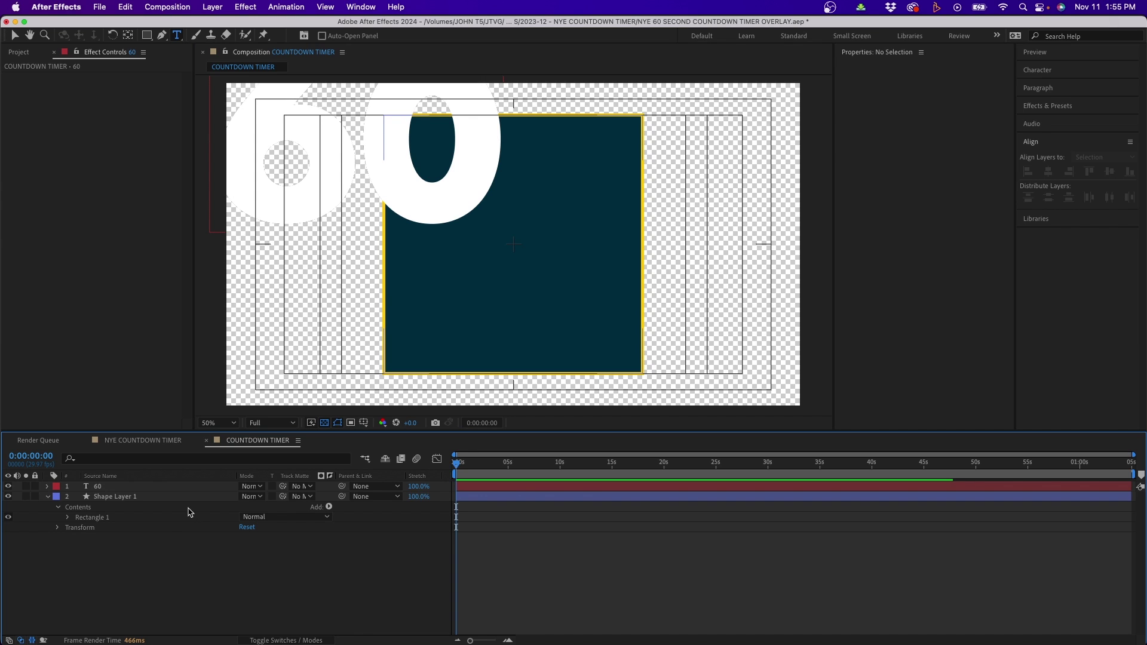
Centre the 60 text layer in the composition and set its font size to 521 px
click(187, 486)
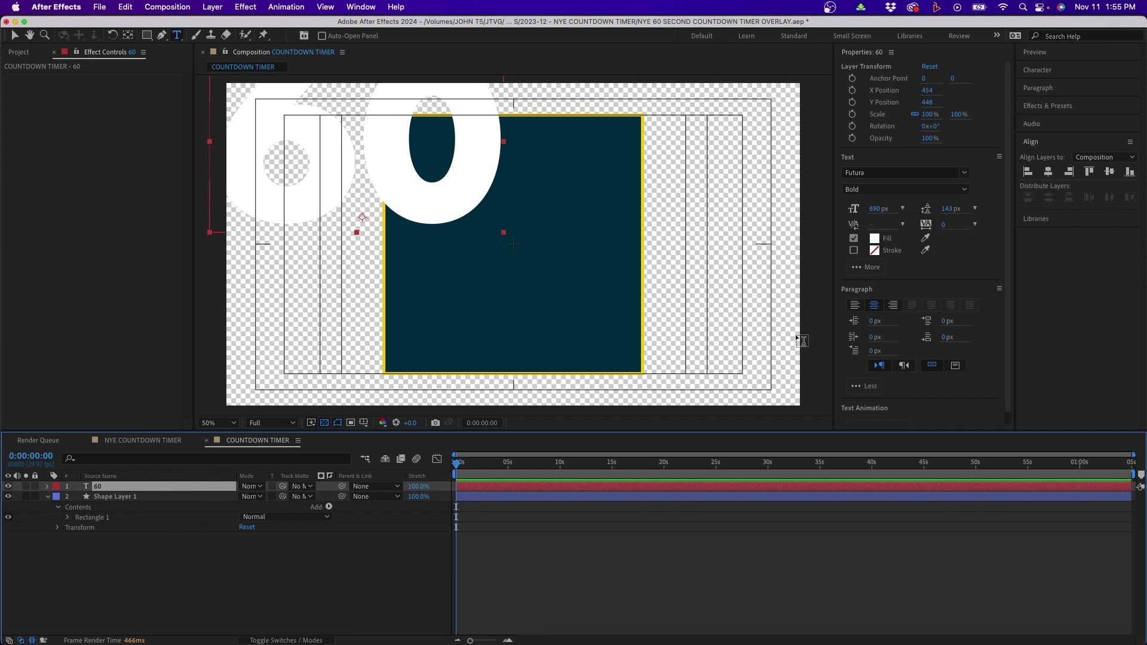
click(1047, 172)
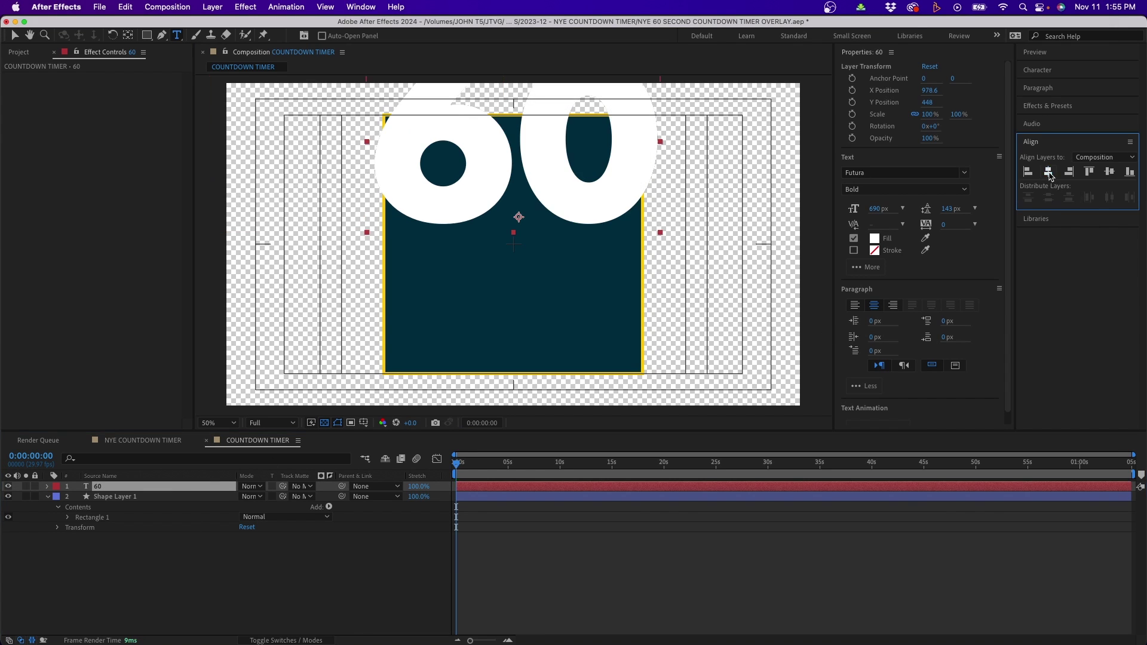
click(1110, 173)
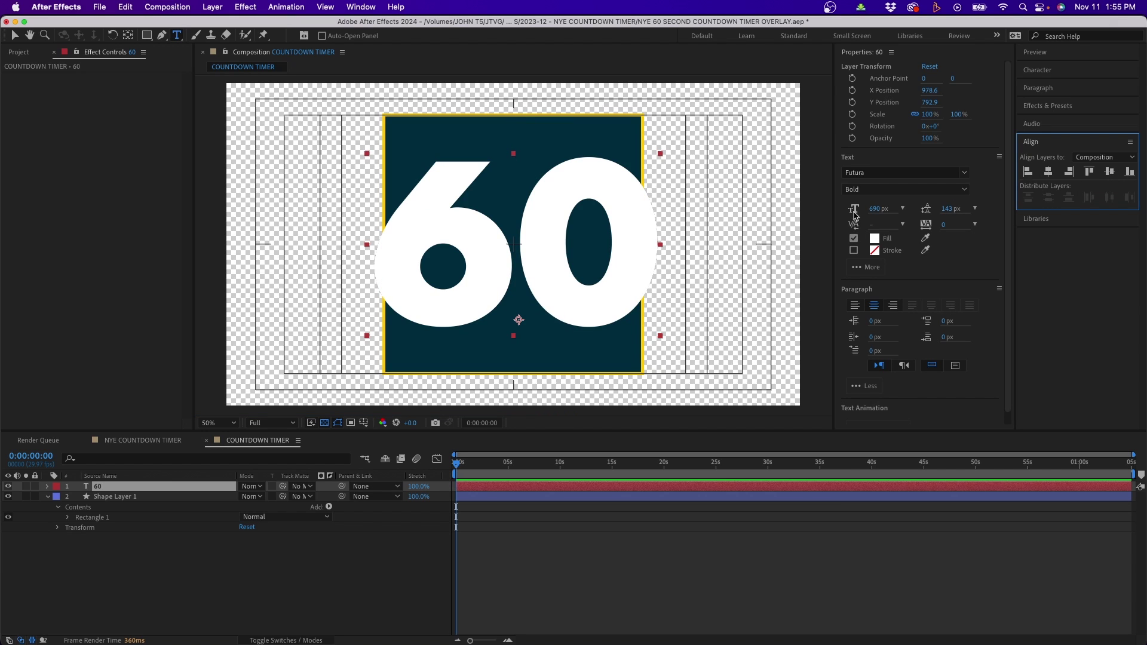
drag(874, 210, 788, 228)
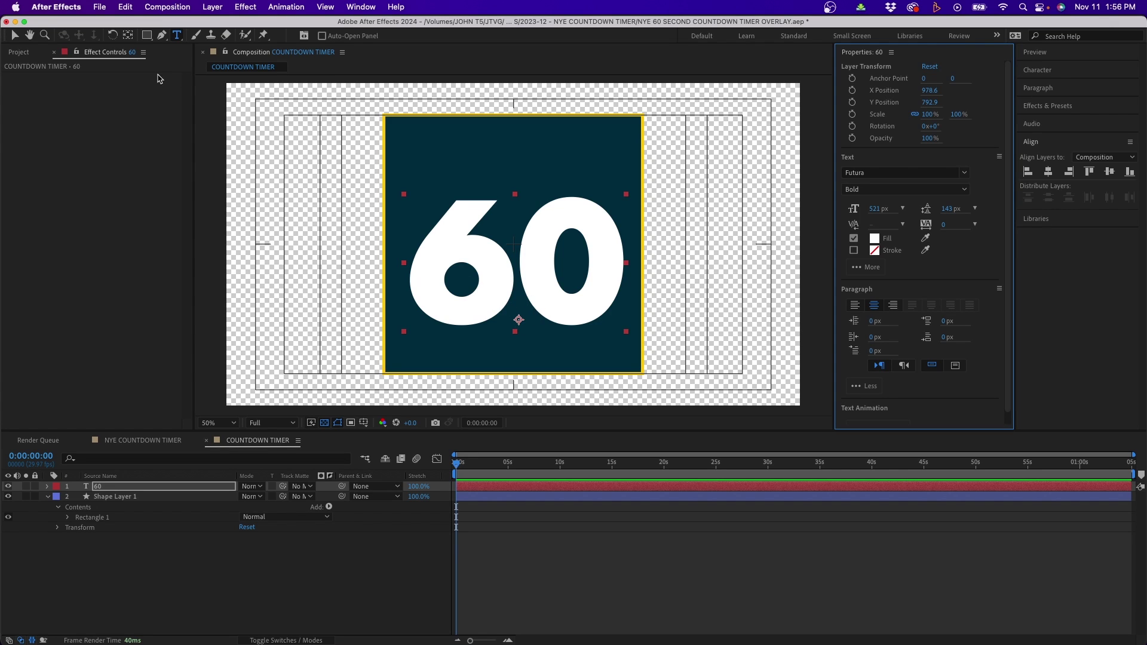
Move the 60 layer's anchor point to the middle of the digits and re-centre the layer in the composition
click(128, 37)
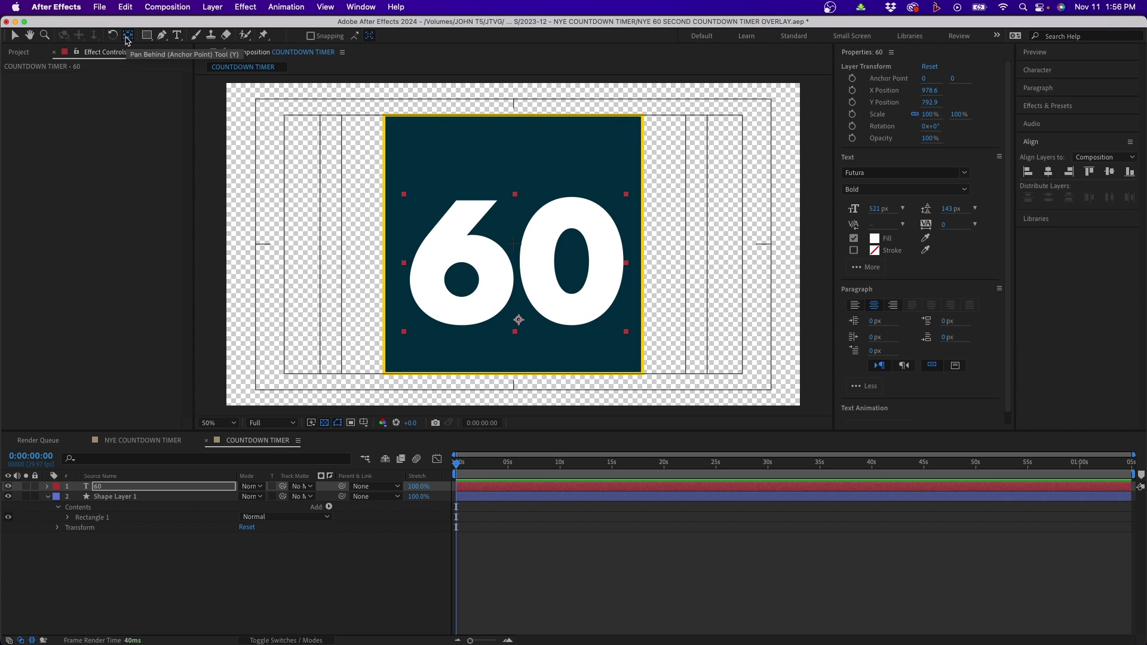
drag(519, 319, 514, 263)
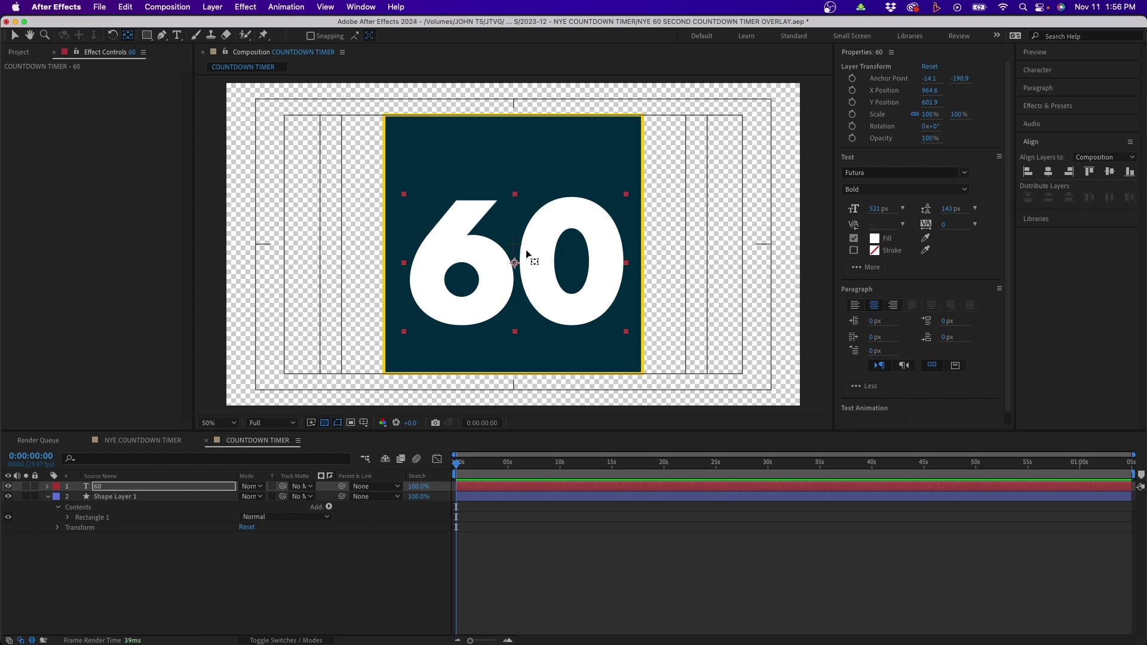
click(1048, 172)
click(1109, 172)
click(348, 578)
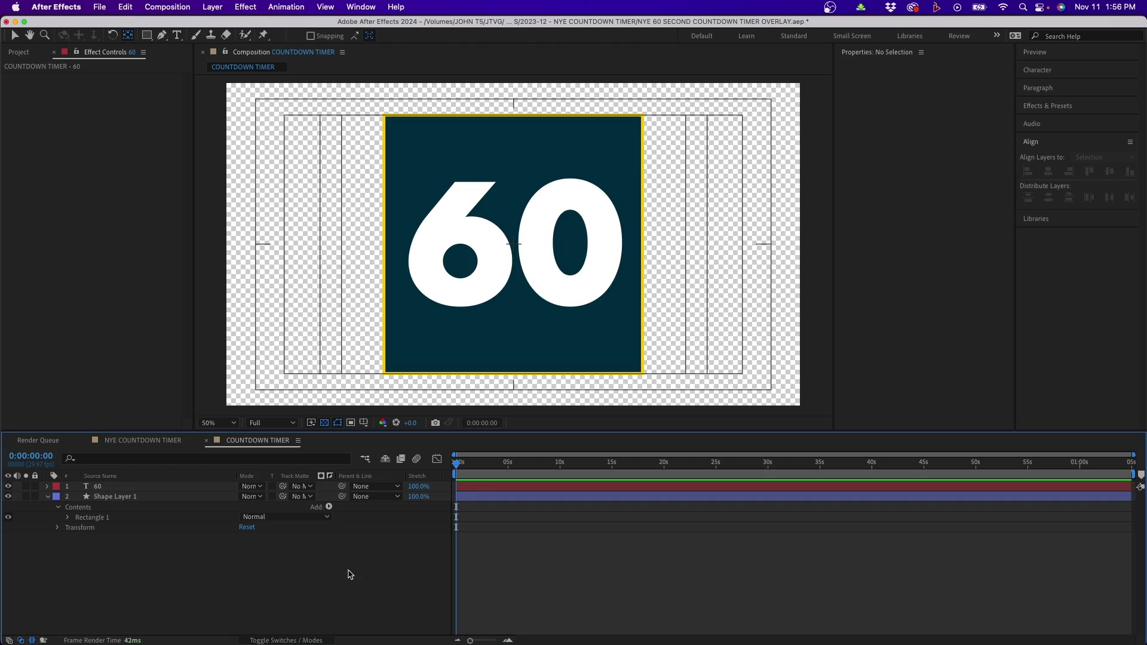
Find the 4-Color Gradient effect and apply it to the 60 text layer
click(195, 487)
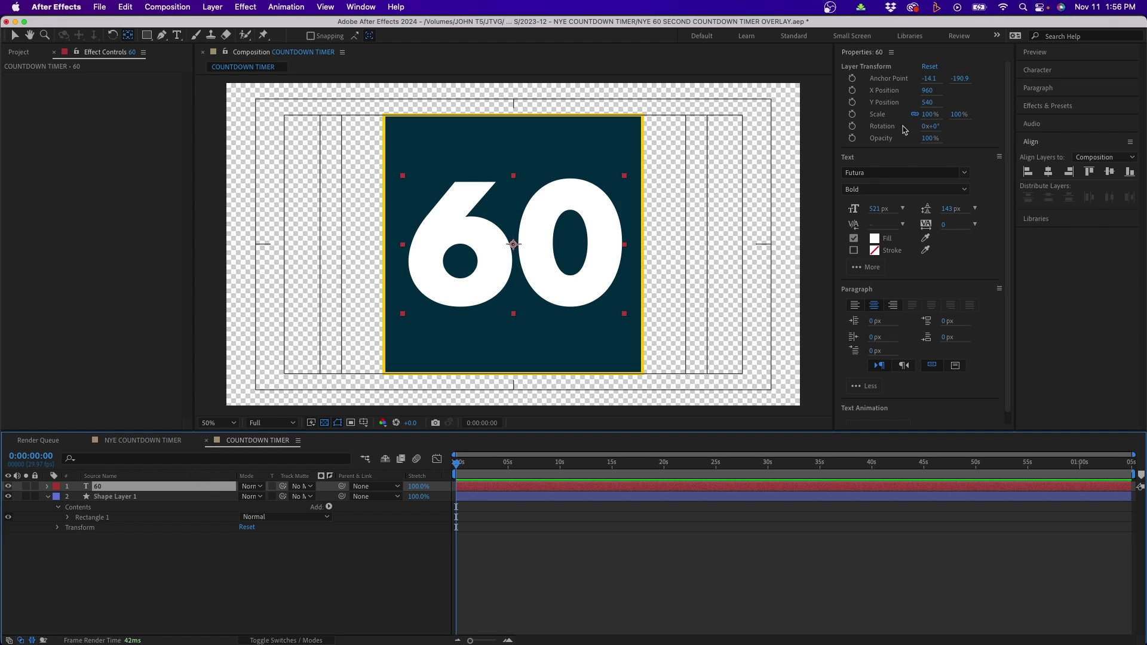
click(1057, 107)
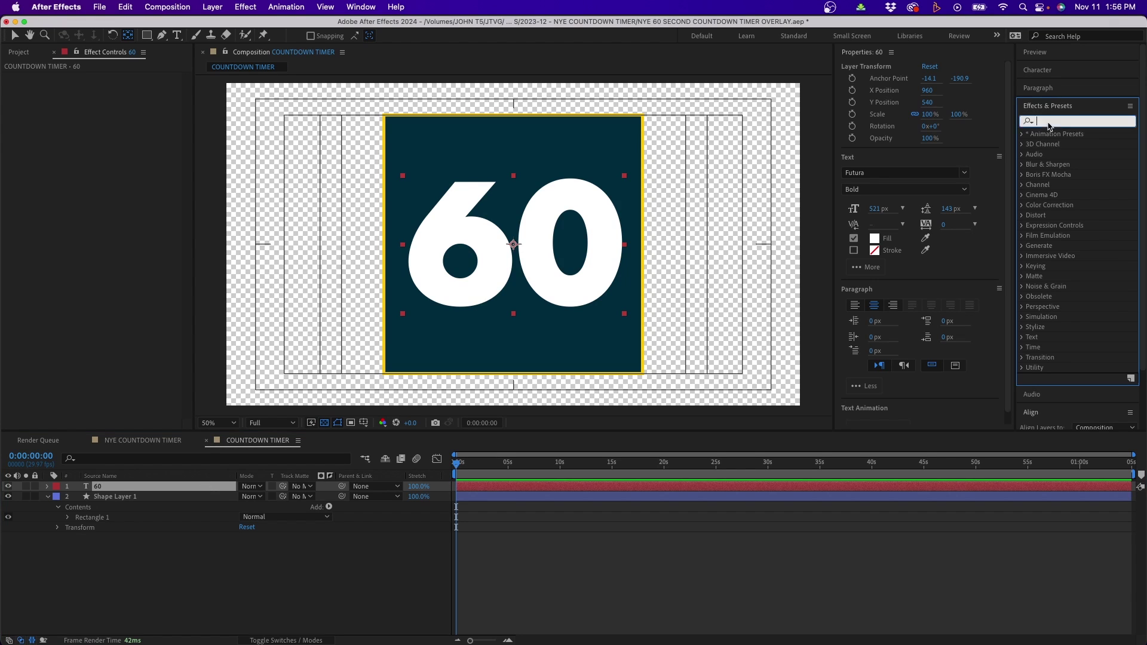
text(gradient)
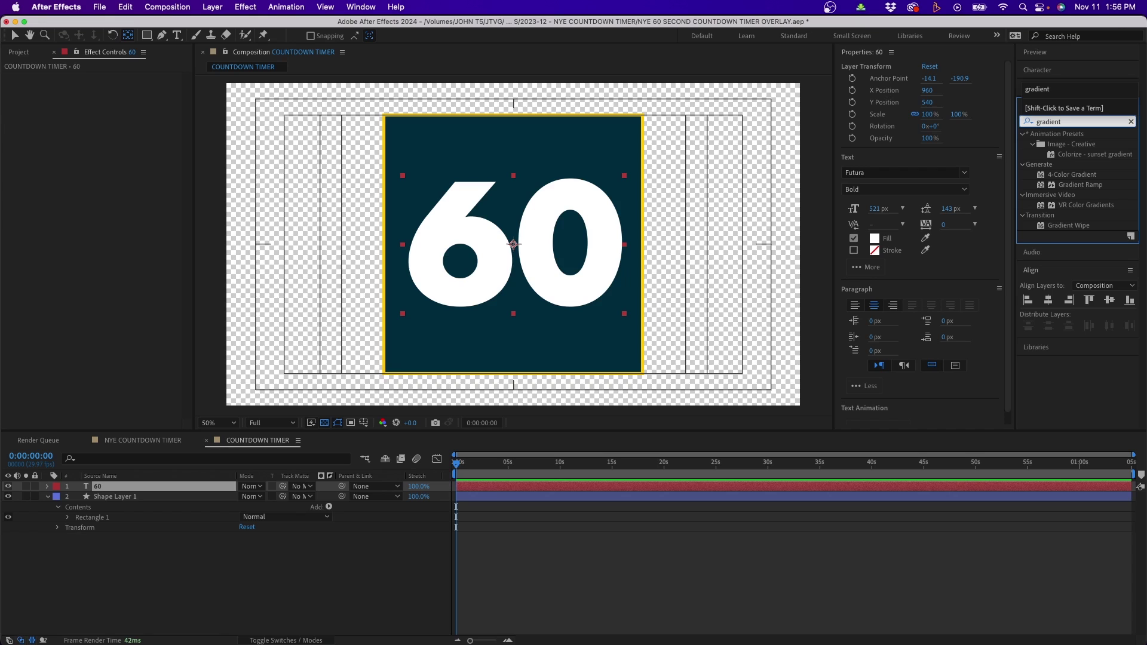
double_click(1068, 174)
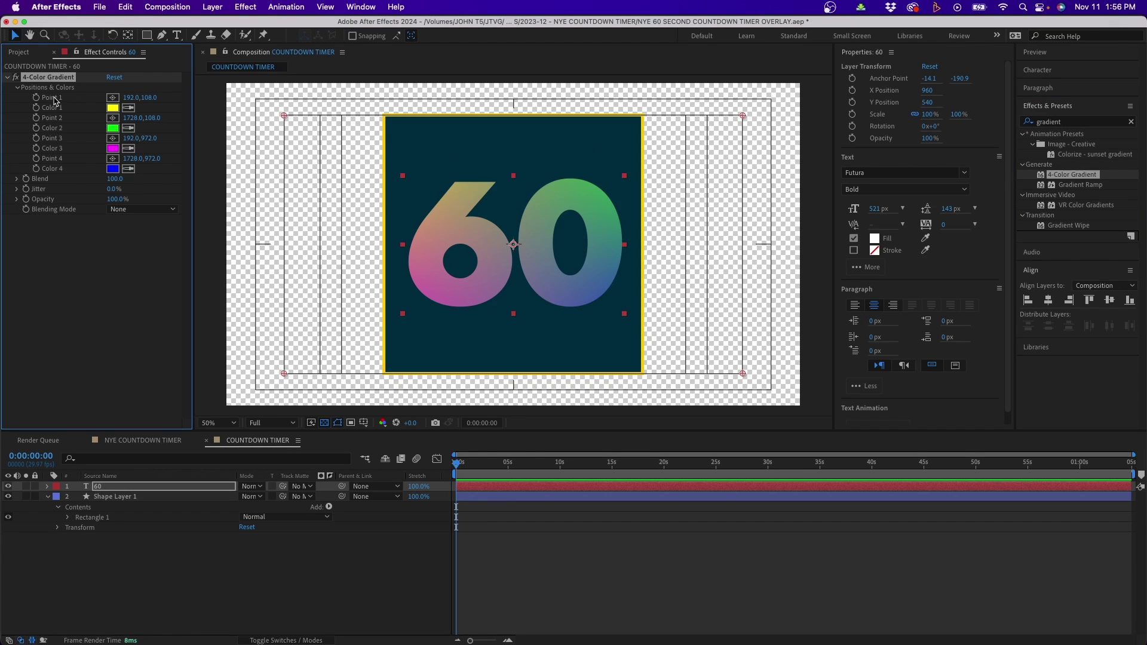
Reposition the four gradient points from the composition's outer corners to the corners of the 60 digits
drag(284, 116, 449, 180)
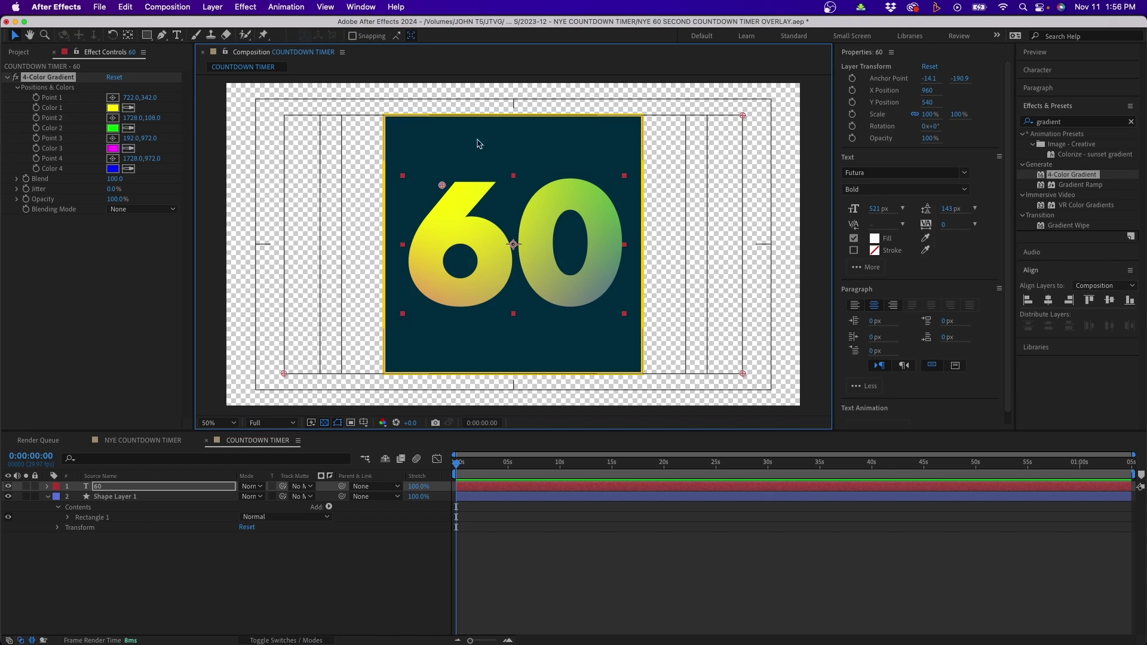
drag(742, 116, 610, 178)
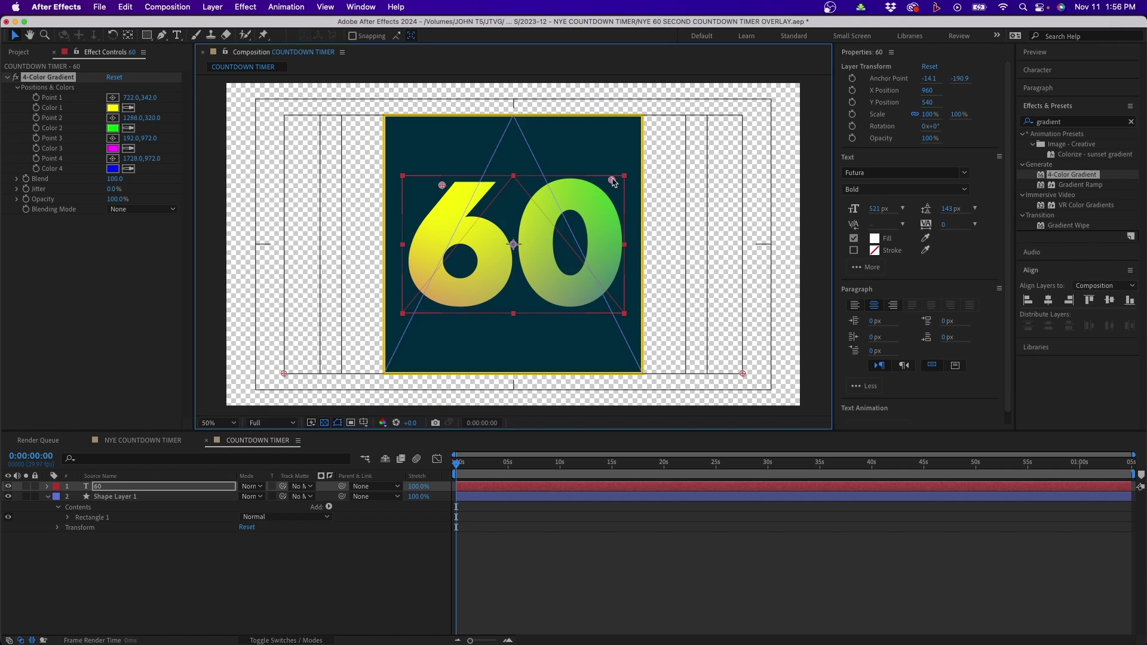
drag(743, 373, 611, 307)
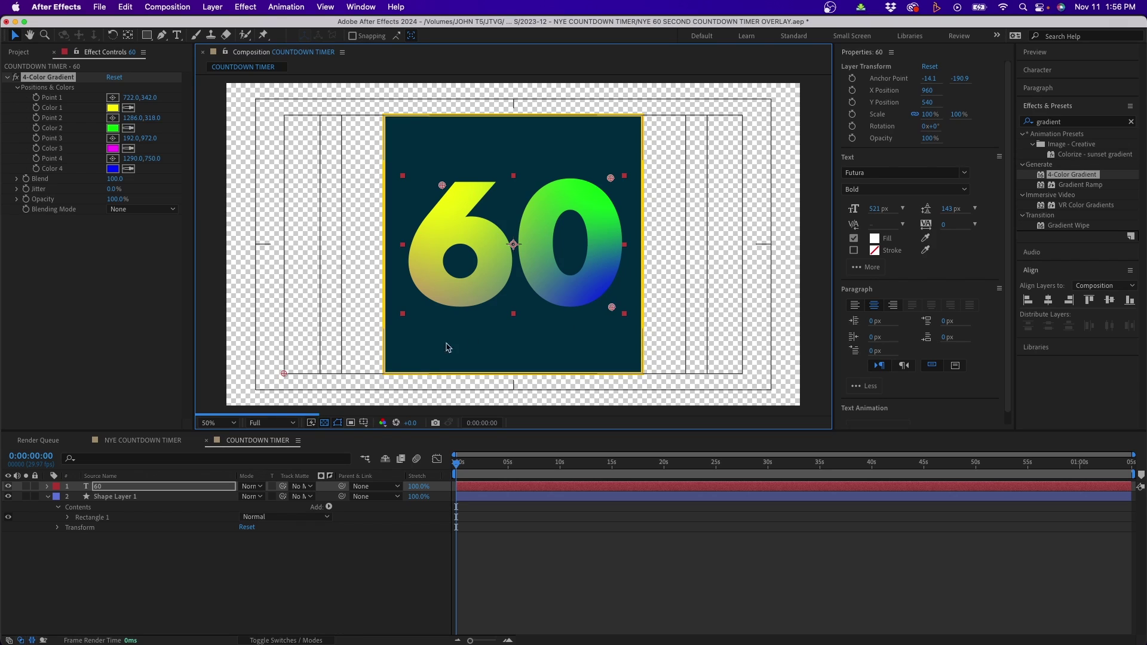
drag(284, 374, 411, 312)
Recolour the 4-Color Gradient with yellow for Colors 1 and 4 and orange for Colors 2 and 3
click(112, 108)
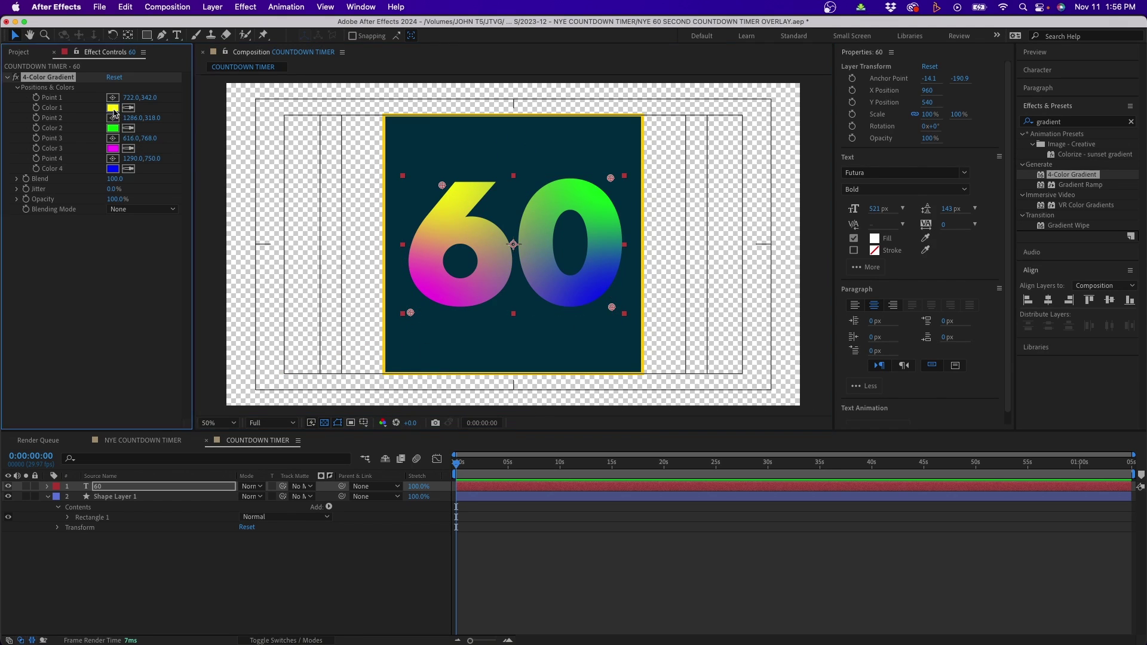
drag(798, 352, 798, 353)
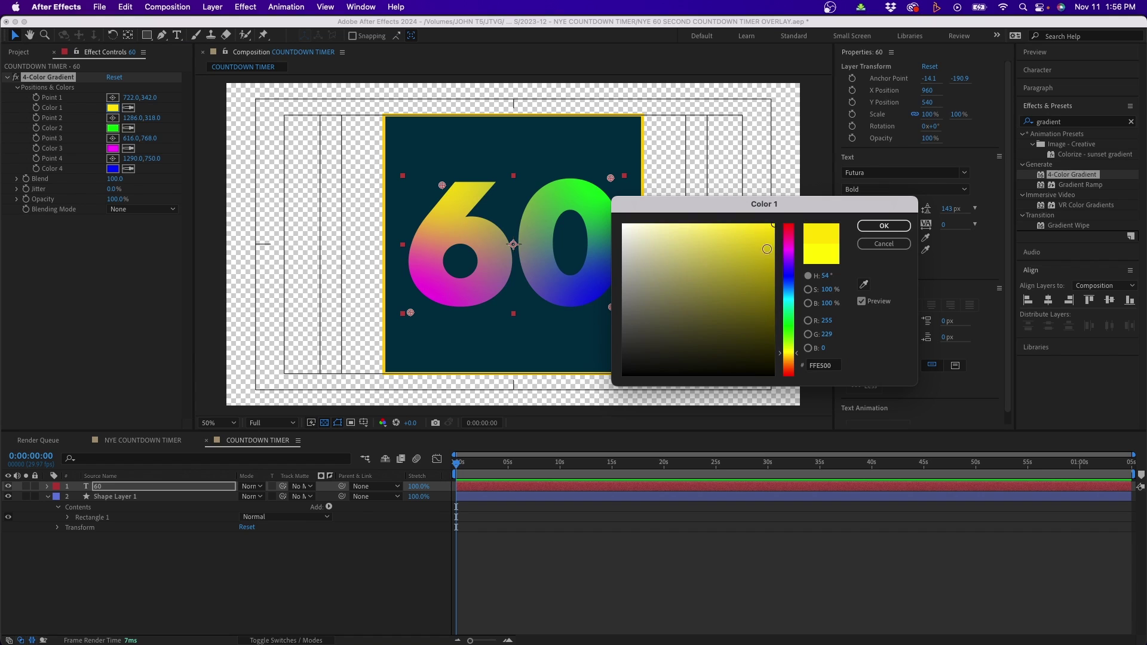
click(873, 229)
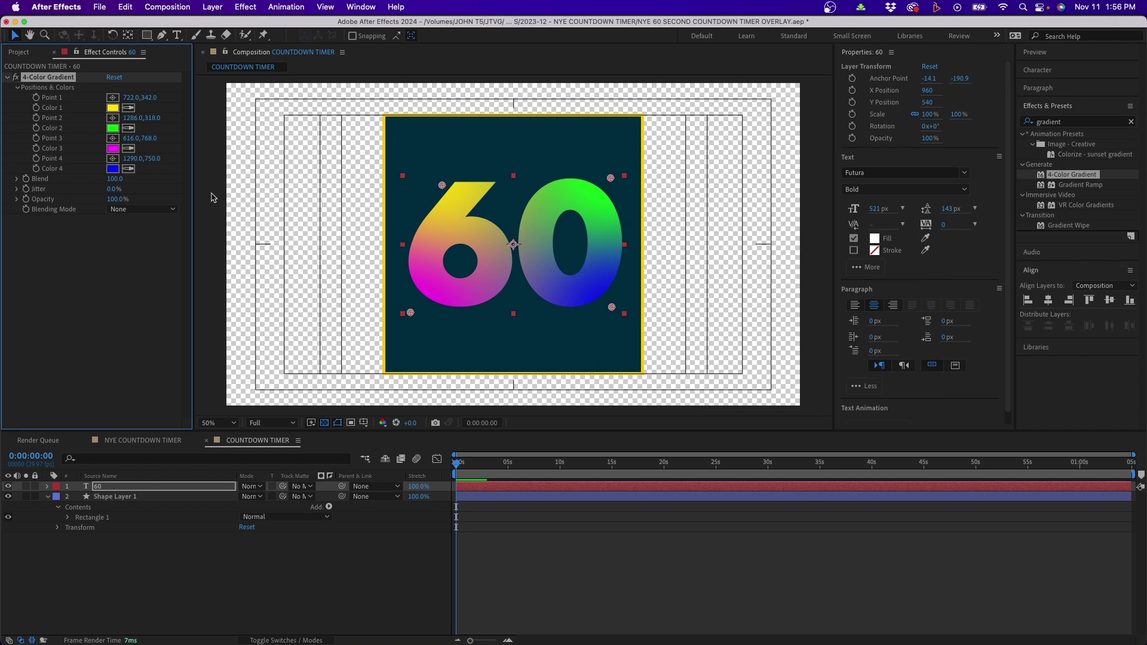
click(113, 128)
click(792, 360)
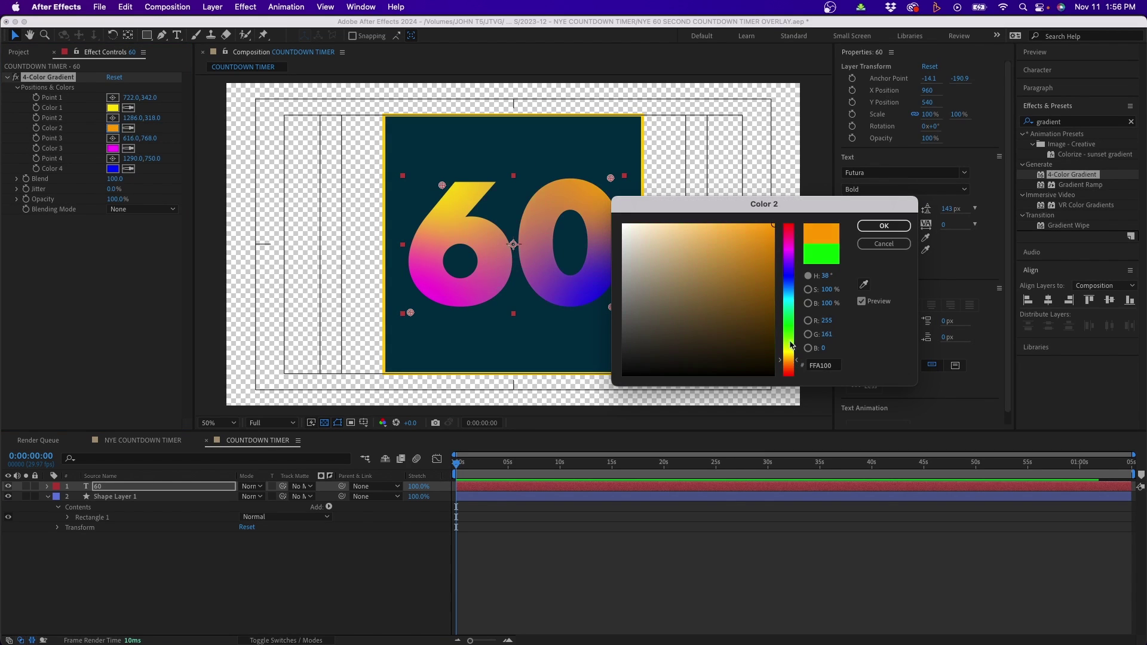
click(789, 358)
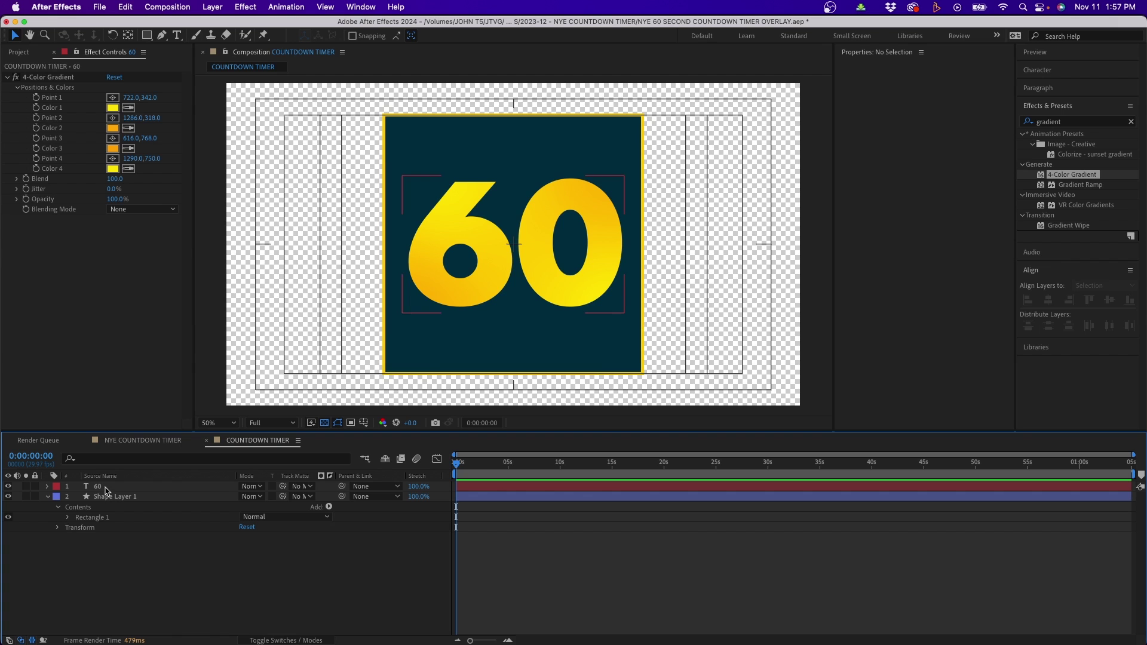
Add an Inner Glow layer style to the 60 text layer
click(107, 489)
right_click(107, 490)
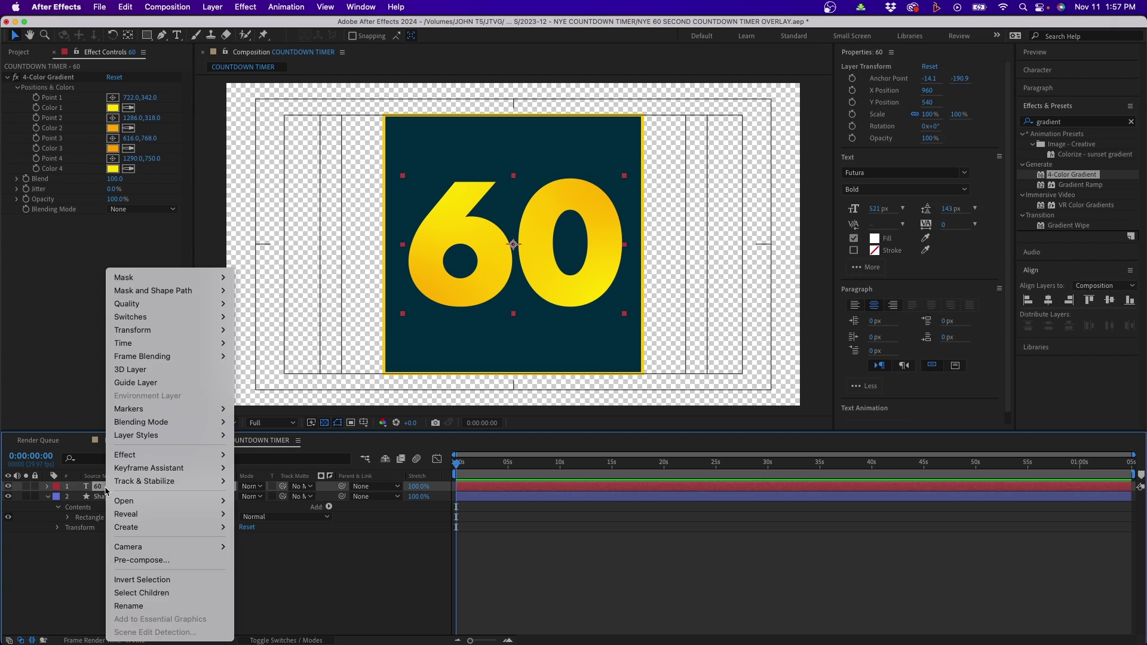
mouse_move(151, 435)
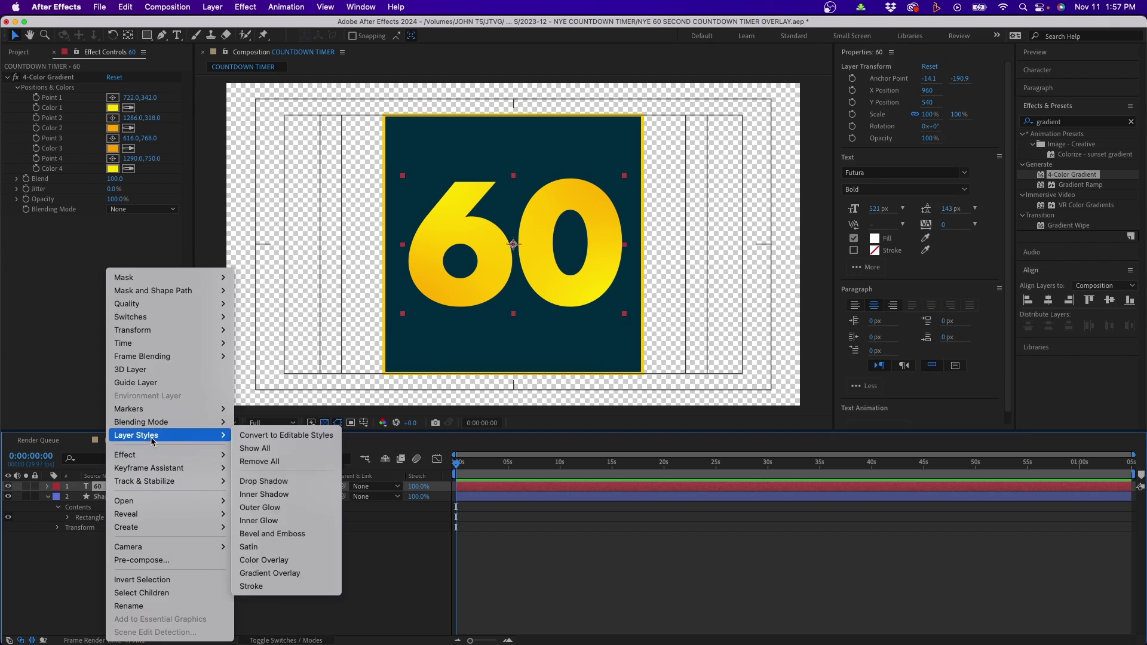
click(270, 521)
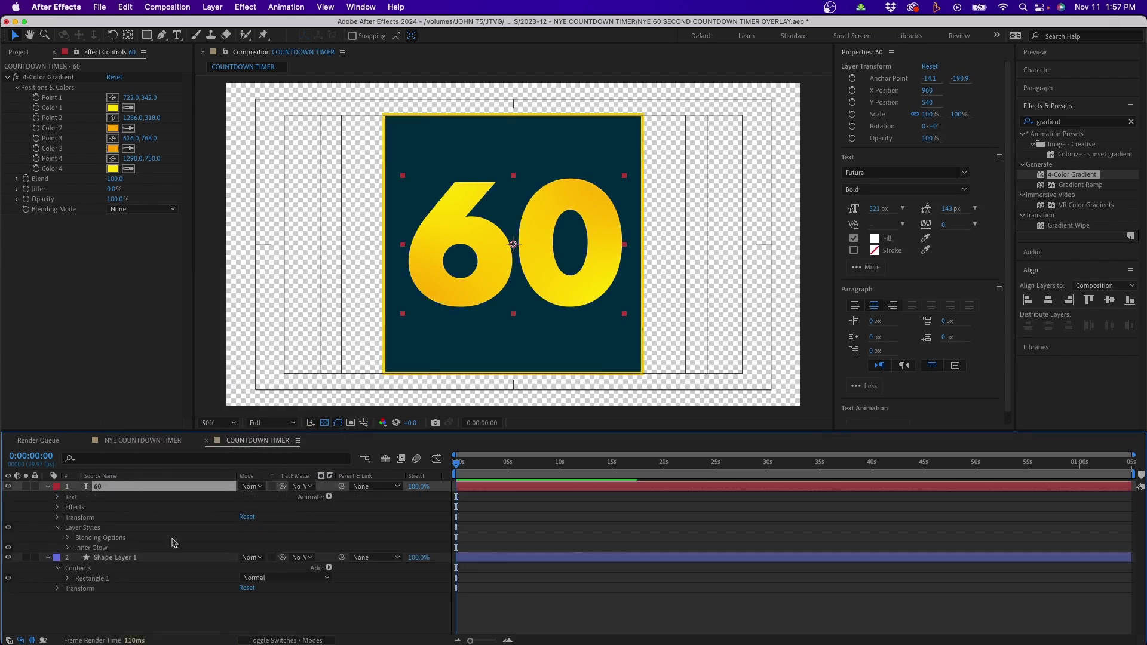
Set the Inner Glow to Screen blend mode, 100% opacity and the yellow colour FFE213
click(68, 548)
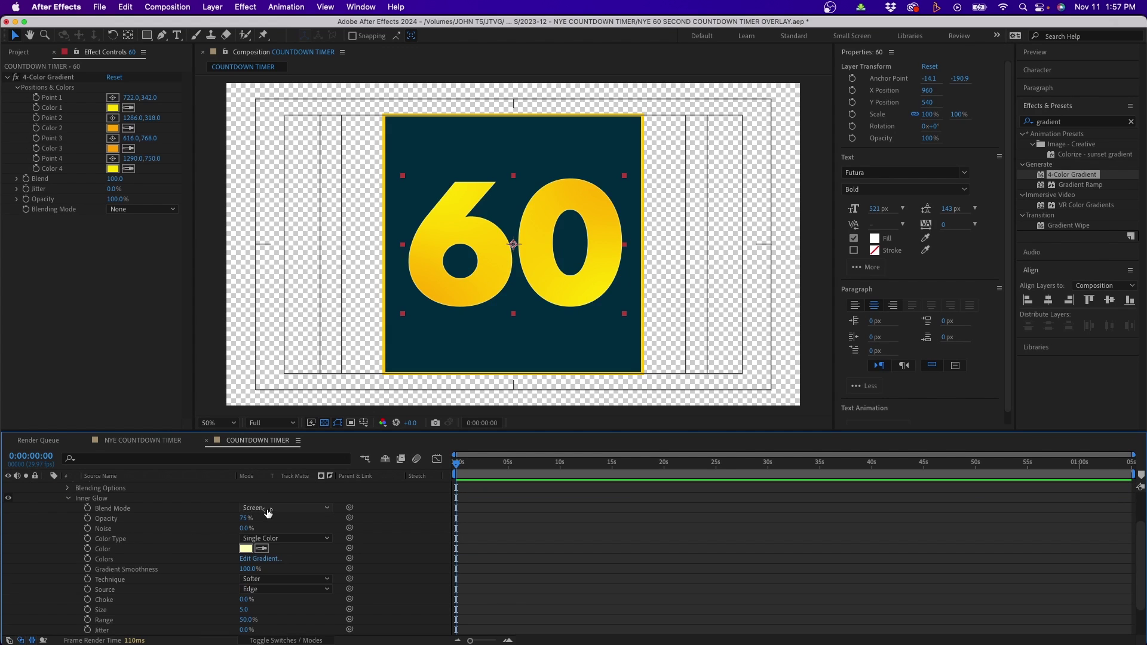
click(252, 511)
click(293, 369)
click(244, 518)
click(246, 548)
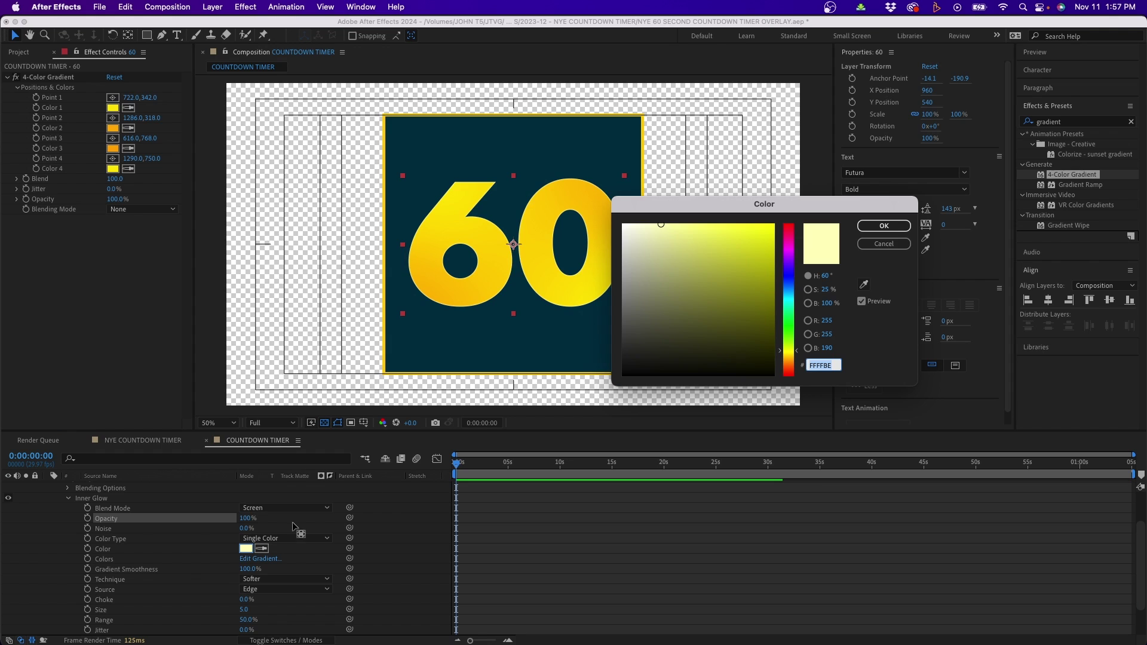
click(788, 353)
drag(745, 248, 759, 217)
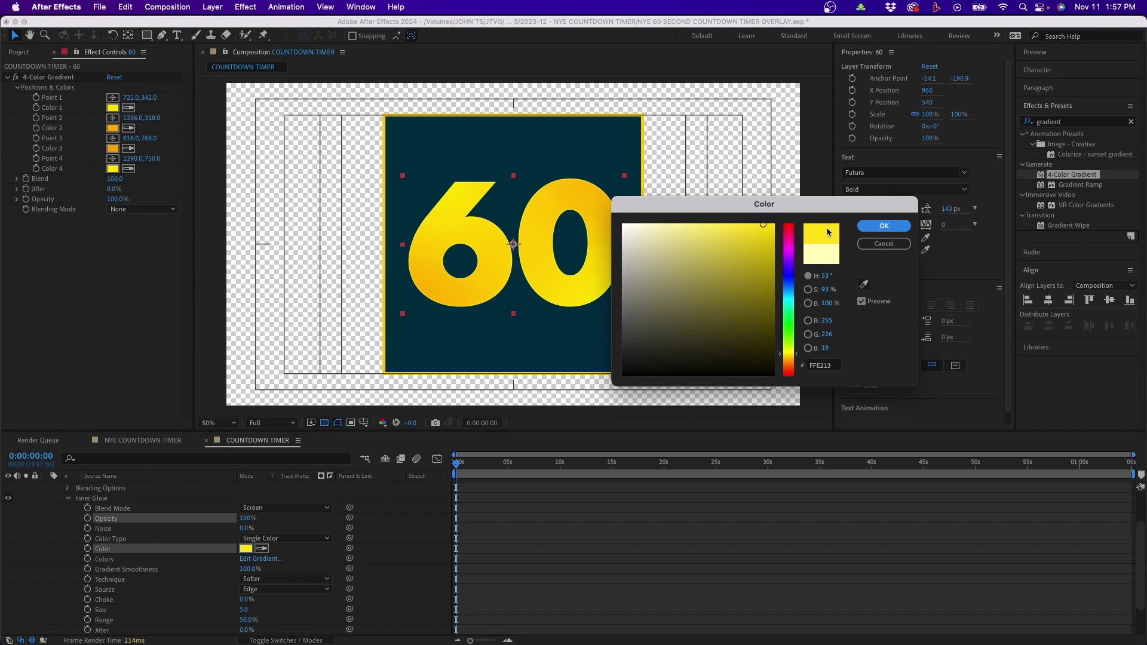
click(884, 226)
Set the Inner Glow size to 17 and collapse the 60 layer's properties
scroll(367, 590, down, 1)
scroll(368, 590, down, 3)
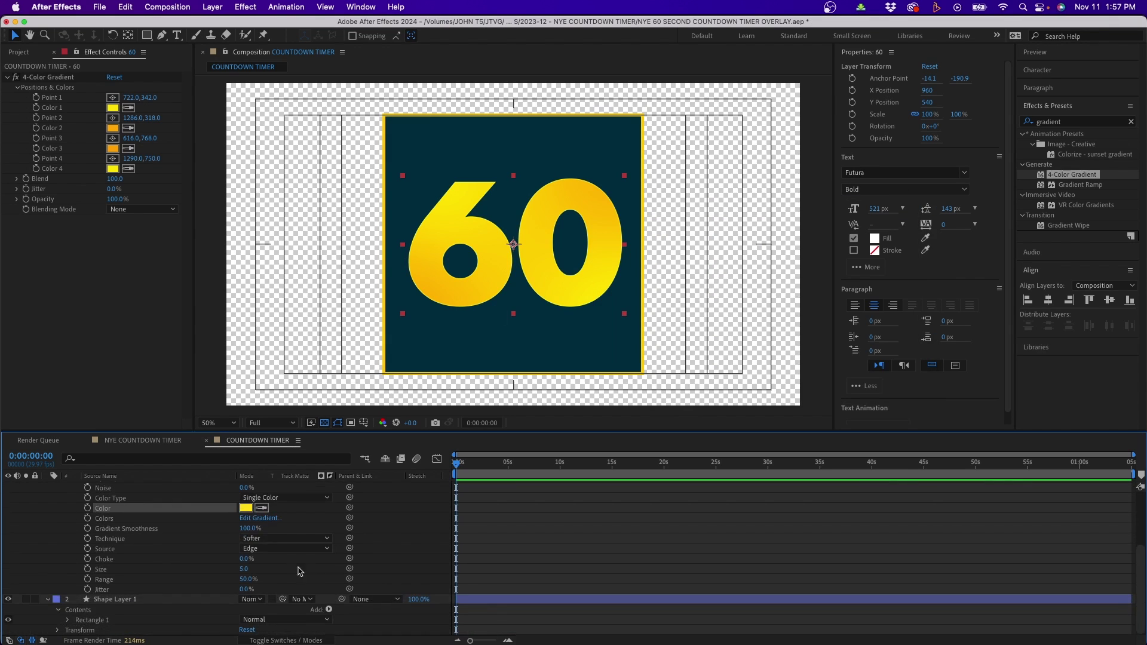
click(245, 568)
text(17.0)
key(Return)
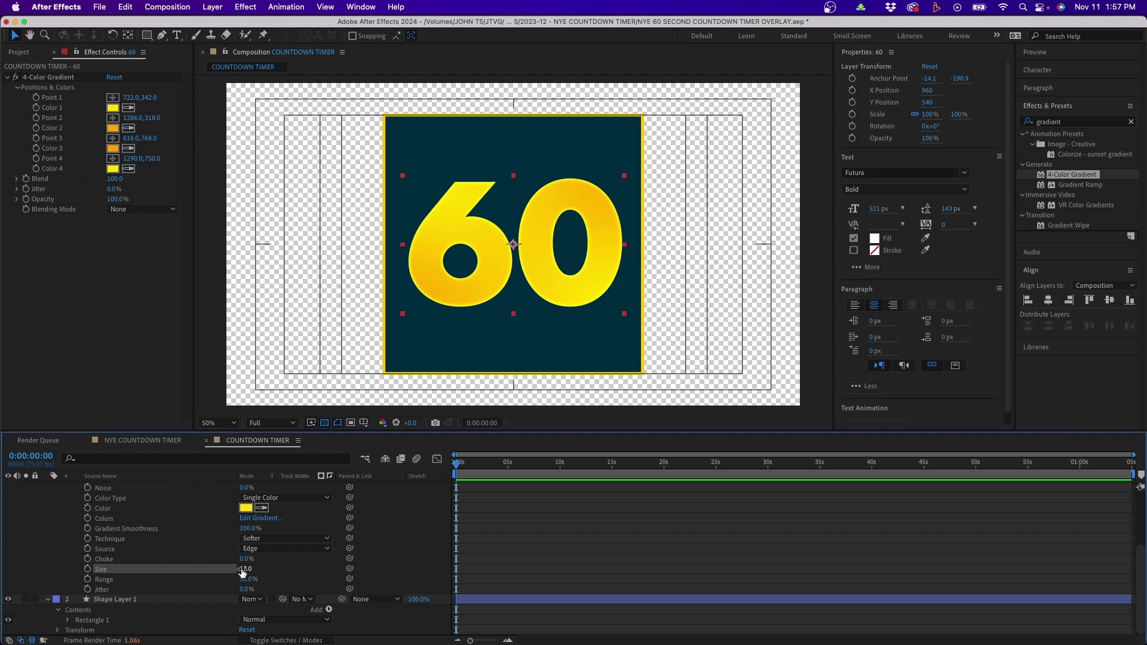
key(super+grave)
Apply the CC Light Sweep effect to the 60 layer and move its centre to 960, 254
click(212, 8)
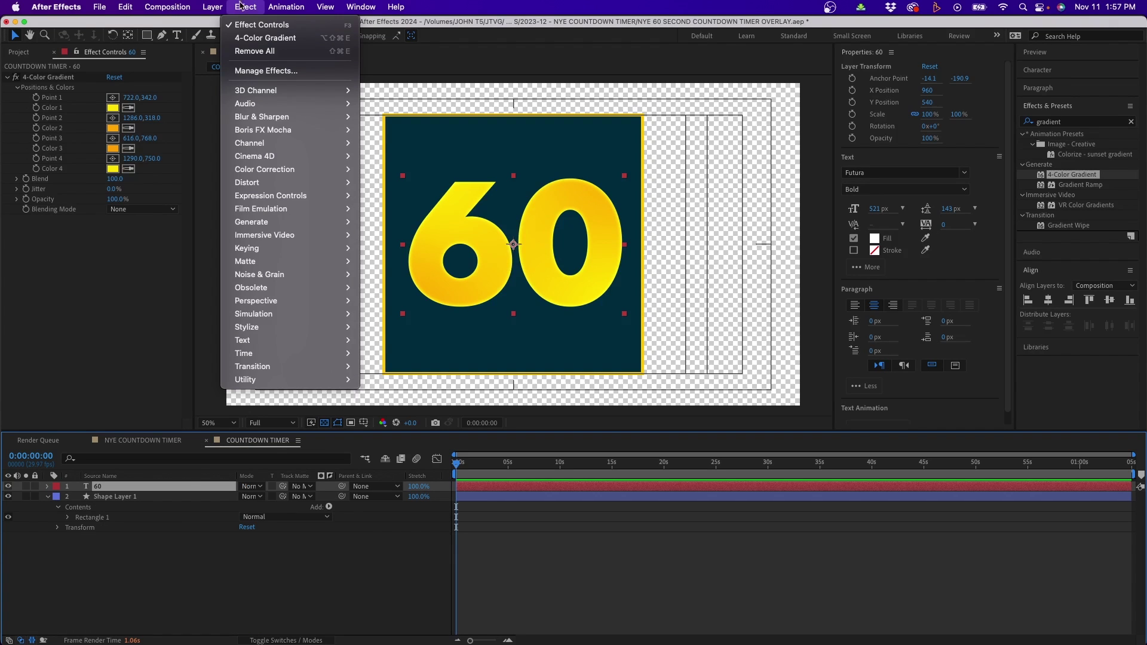
mouse_move(254, 221)
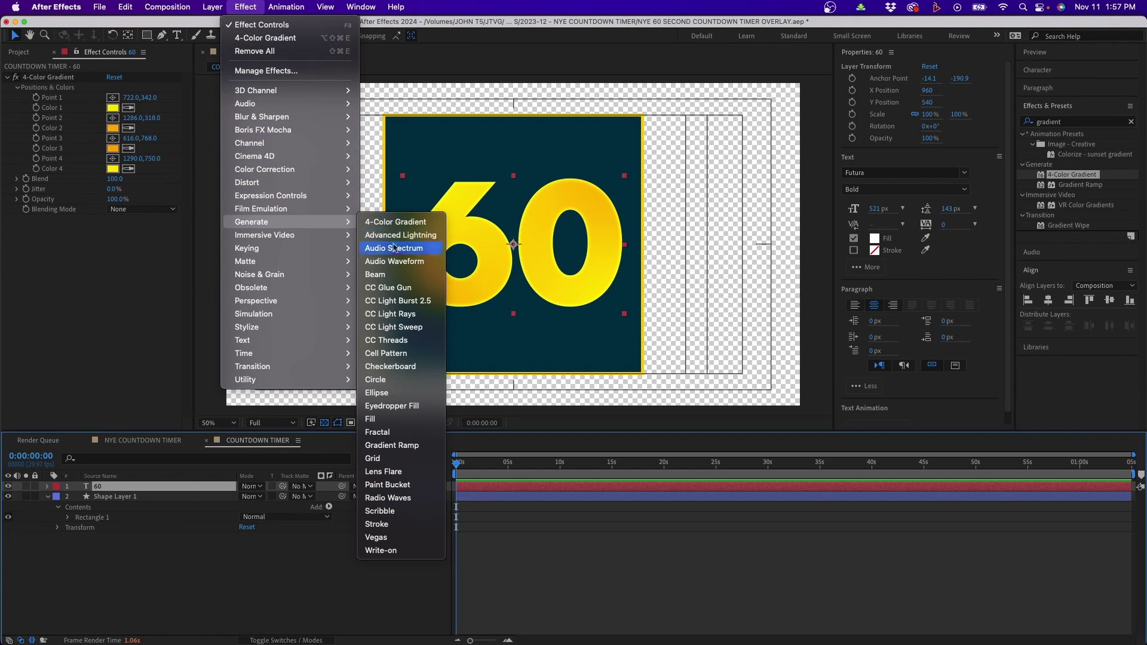
click(399, 326)
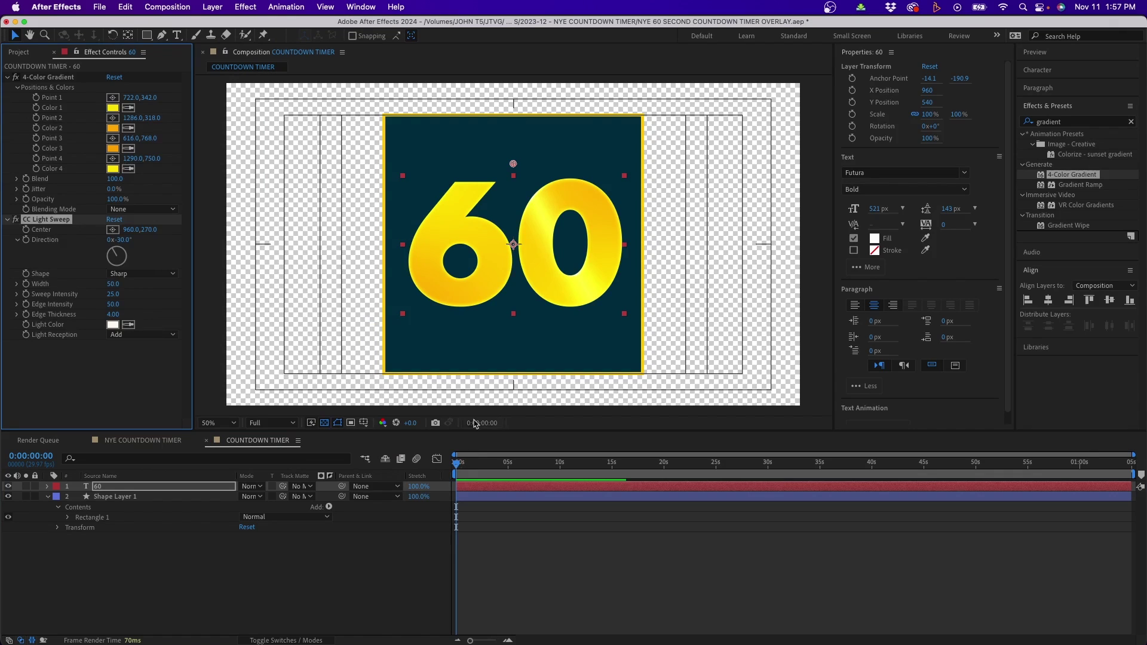
drag(512, 166, 513, 161)
Set the light sweep's width to 200, sweep intensity to 50 and edge intensity to 0
click(113, 284)
text(200)
key(Tab)
text(50)
key(Tab)
text(0)
key(Return)
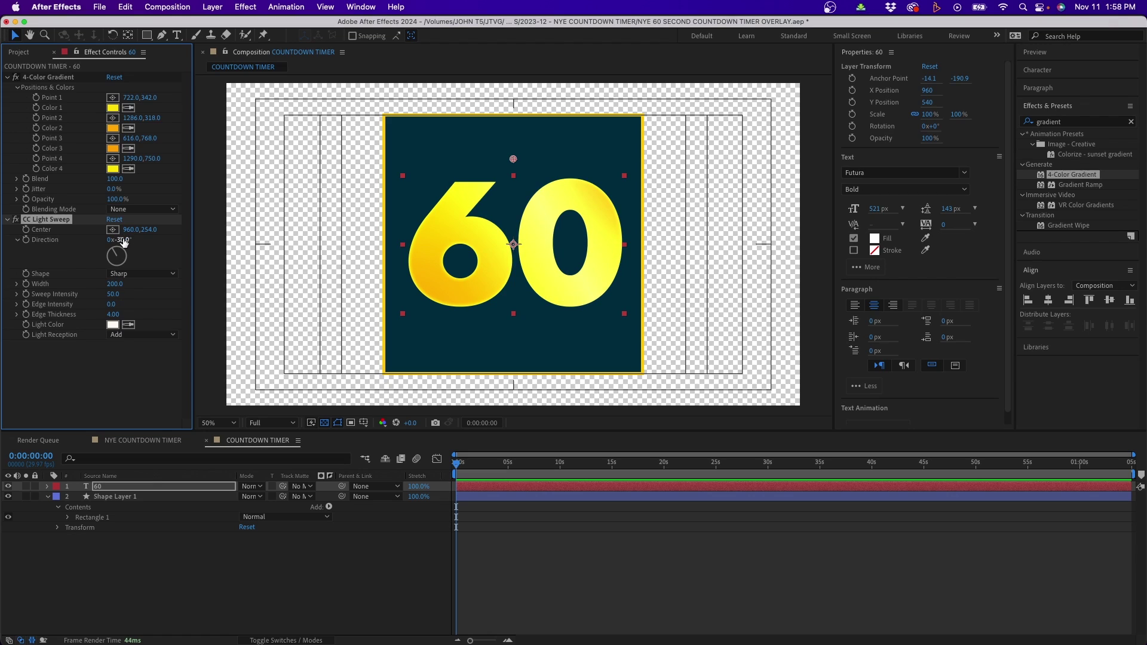
Set the light sweep's direction to -90° and keyframe it at the start of the timeline
click(123, 240)
text(-90)
key(Return)
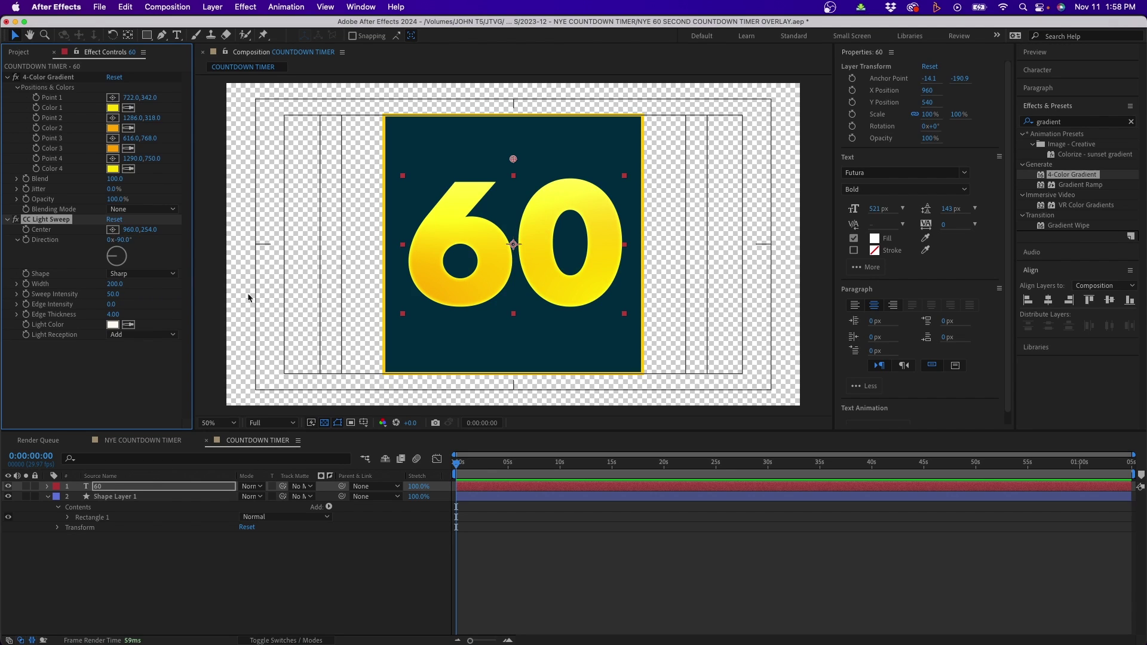
click(26, 240)
Add a second direction keyframe at 0:01:00:02 with a value of 29x+270°
click(1080, 469)
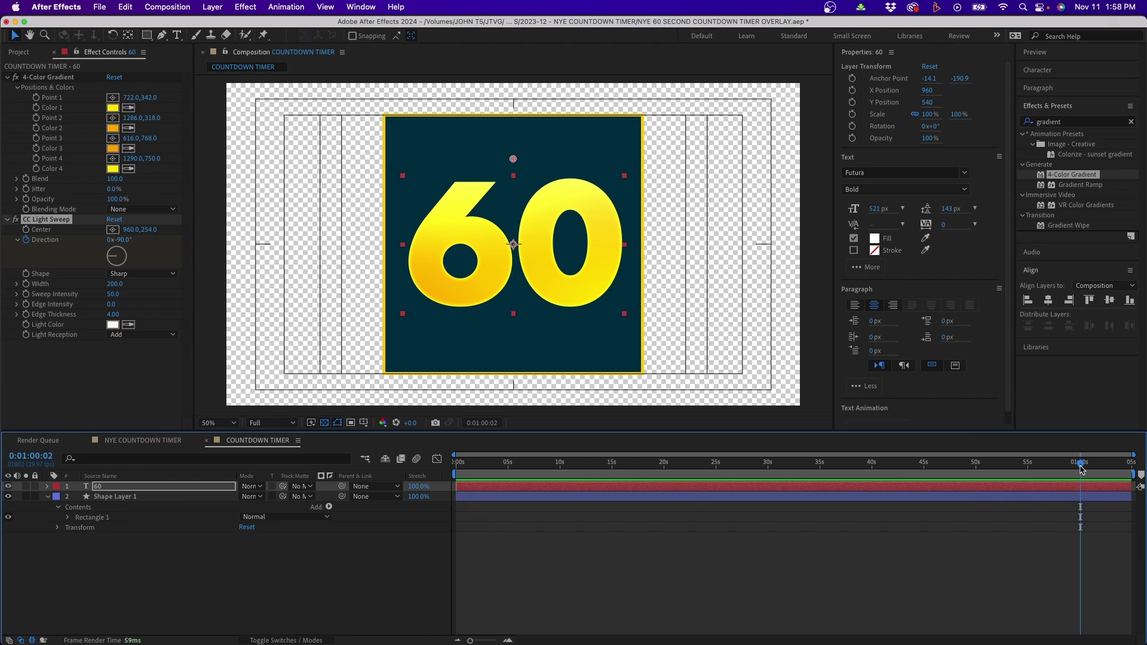
click(109, 239)
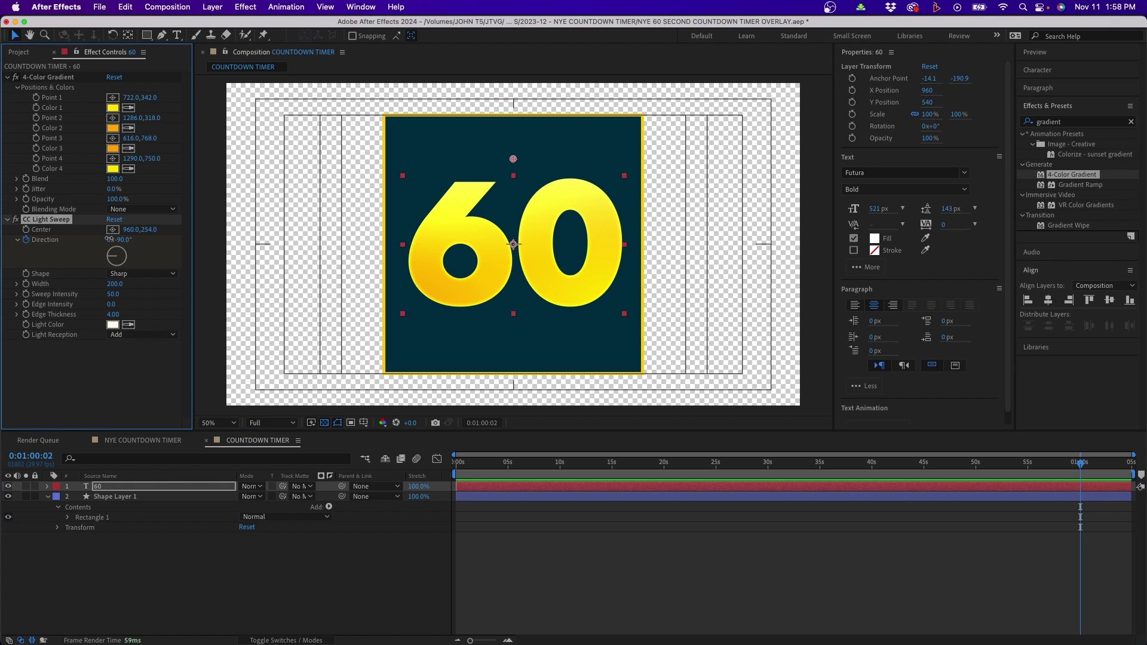
click(108, 239)
click(904, 522)
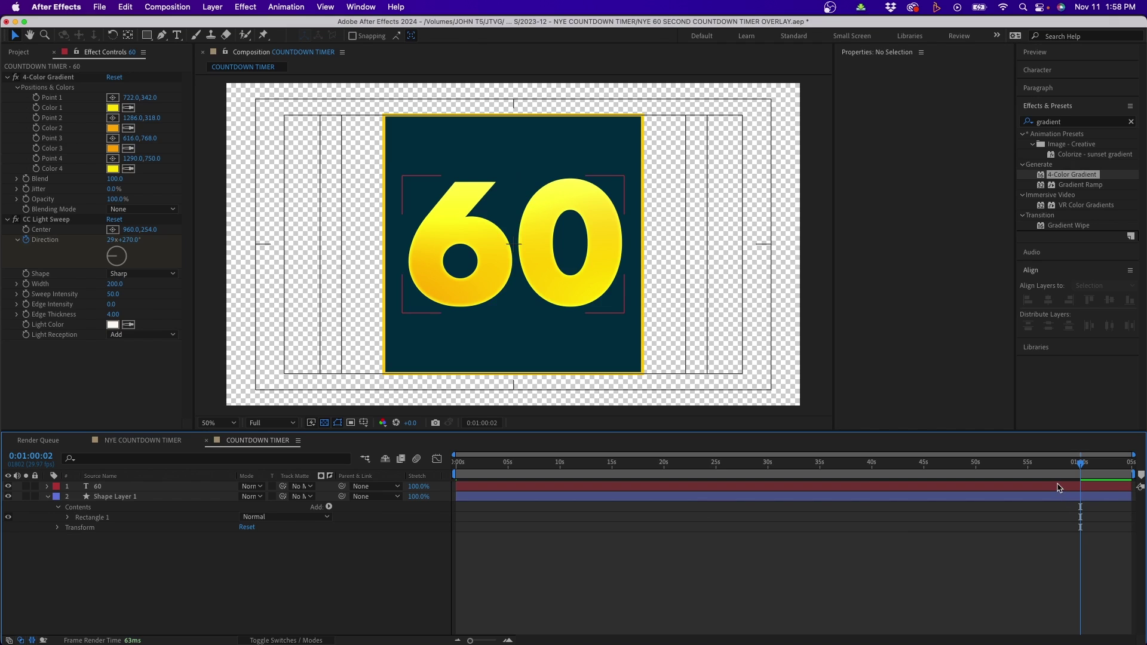
Reveal the 60 layer's keyframes and preview the light sweep animation from the beginning
click(316, 486)
key(u)
key(Home)
key(space)
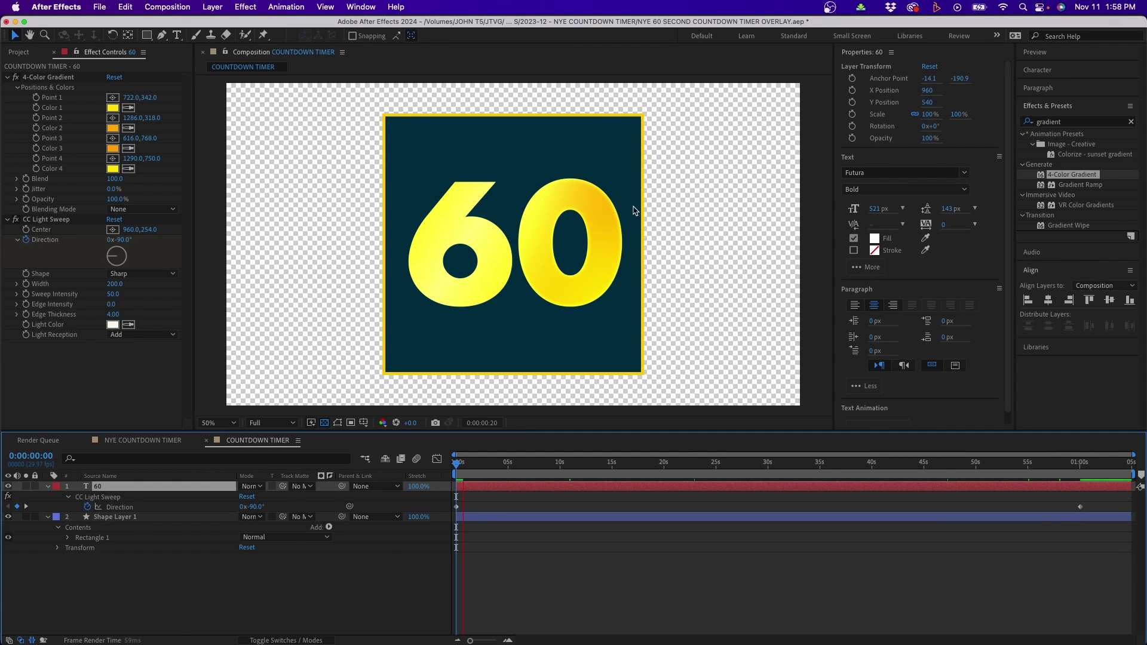
Rename the shape layer as BOX BG and the 60 text layer as NUMER
click(472, 518)
key(Return)
text(BOX BG)
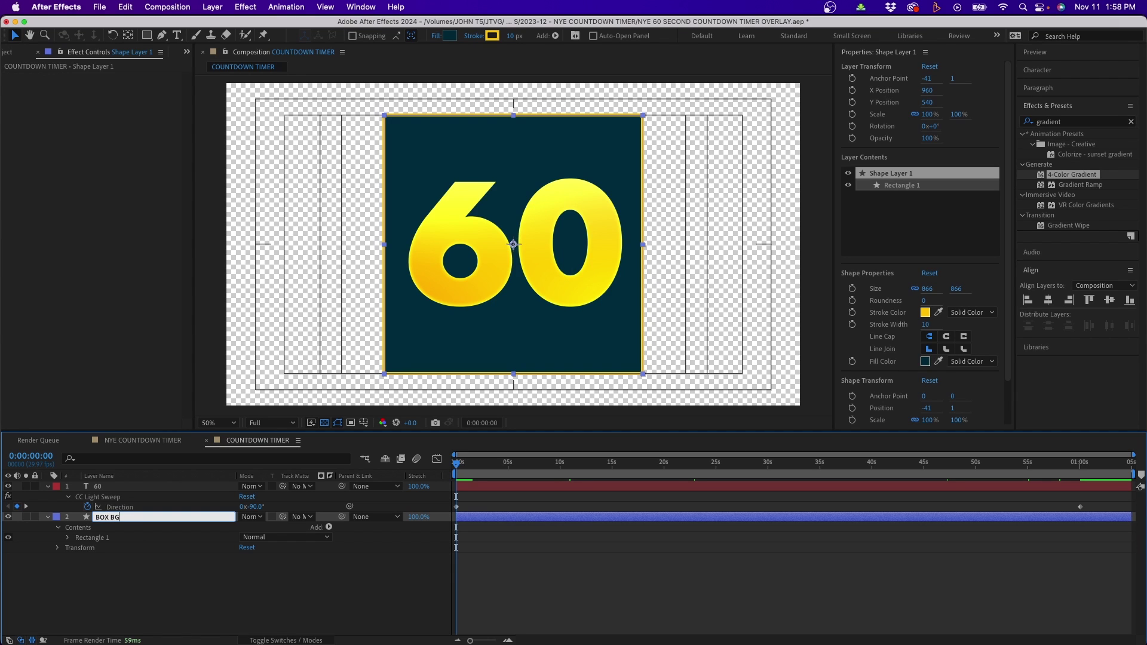
key(Return)
click(104, 487)
key(Return)
text(NUMER)
key(Return)
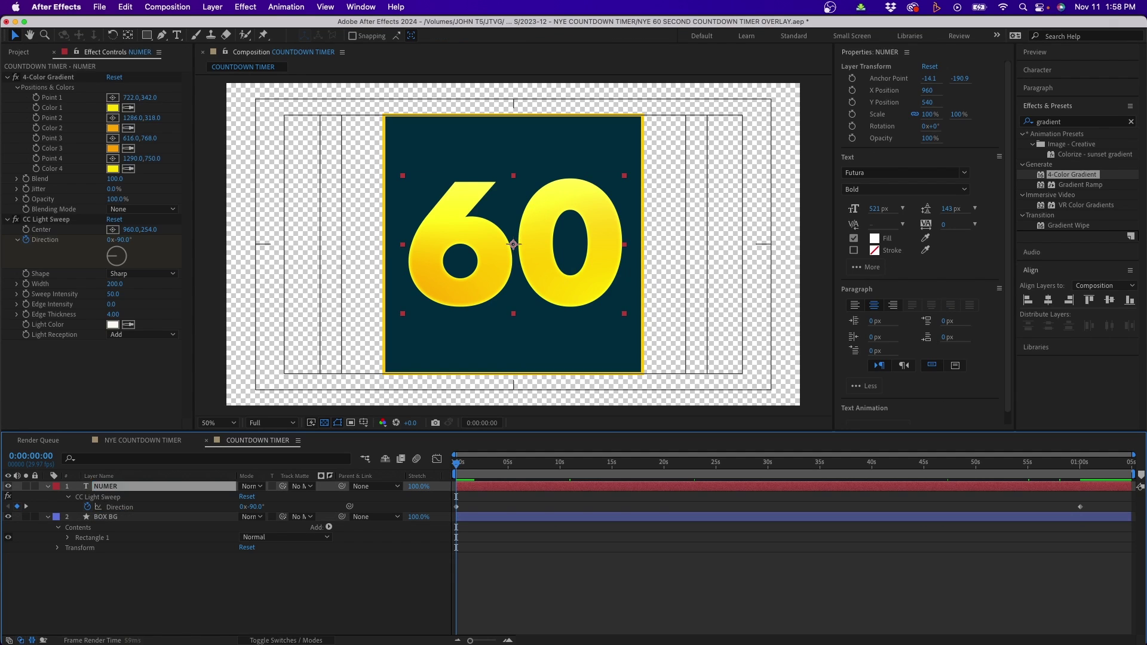
Create a composition-sized solid named BOX STYLE directly above the BOX BG layer
click(108, 518)
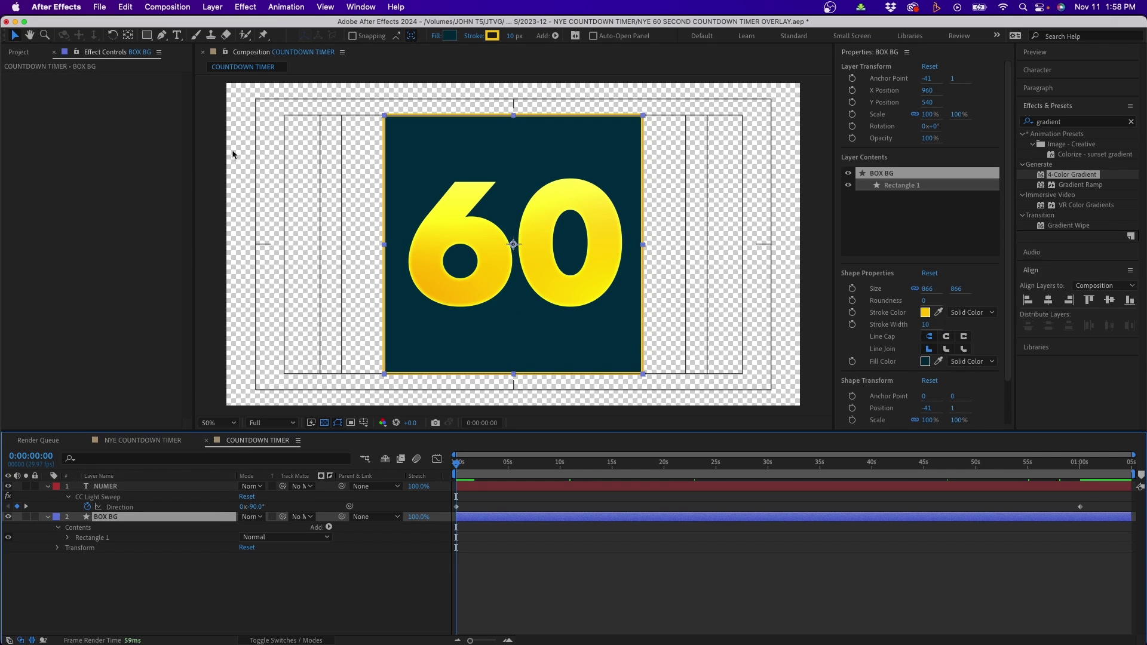
click(212, 6)
click(497, 97)
text(BO)
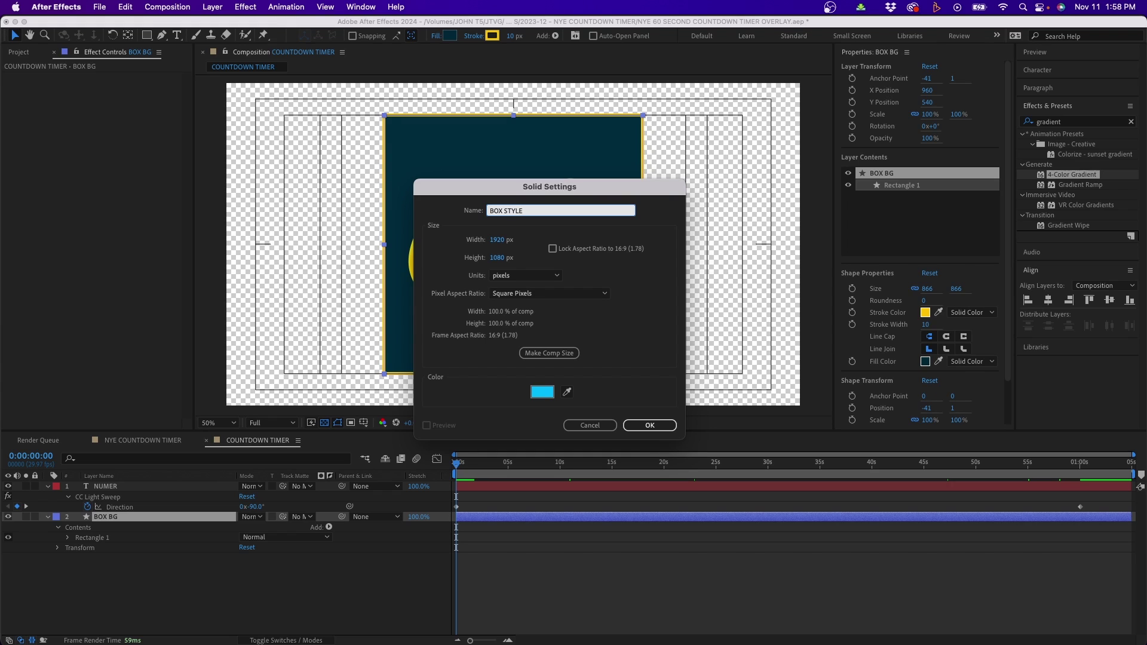
text(X STYLE)
click(549, 353)
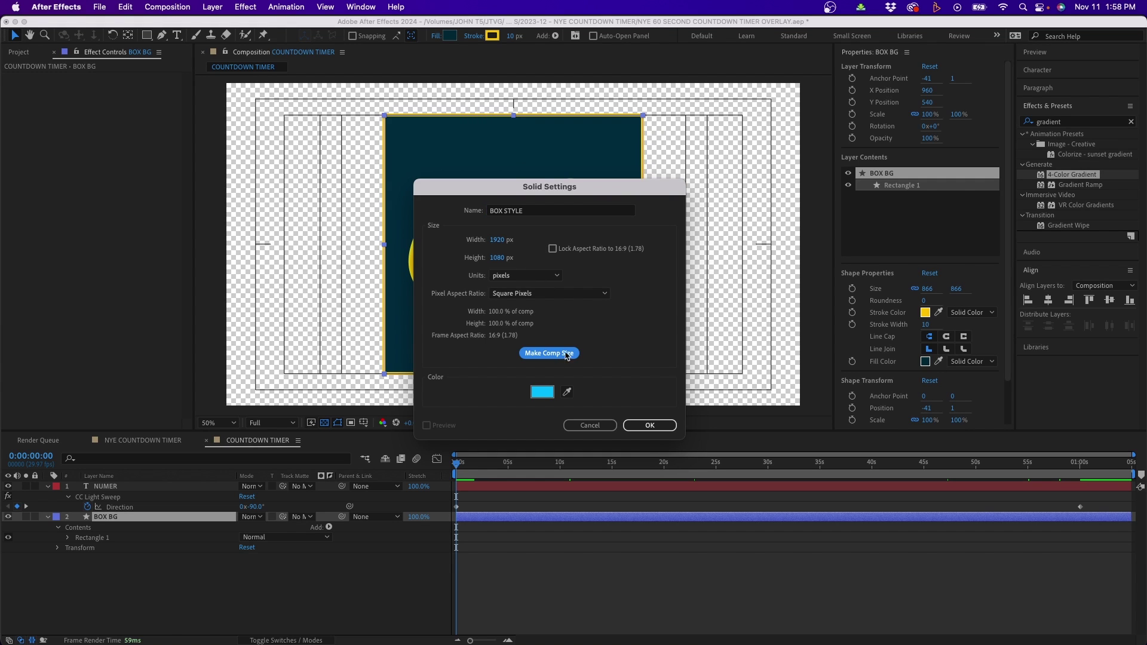
click(649, 425)
Find the Checkerboard effect and apply it to the BOX STYLE solid
click(1130, 121)
text(checker)
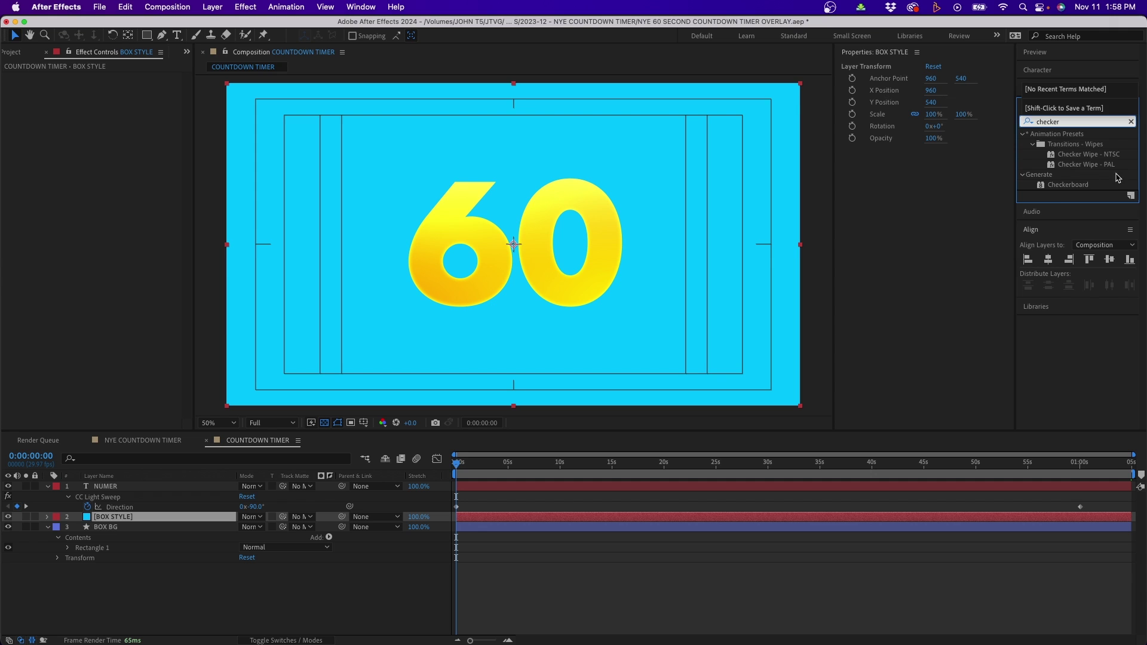
drag(1068, 185, 657, 517)
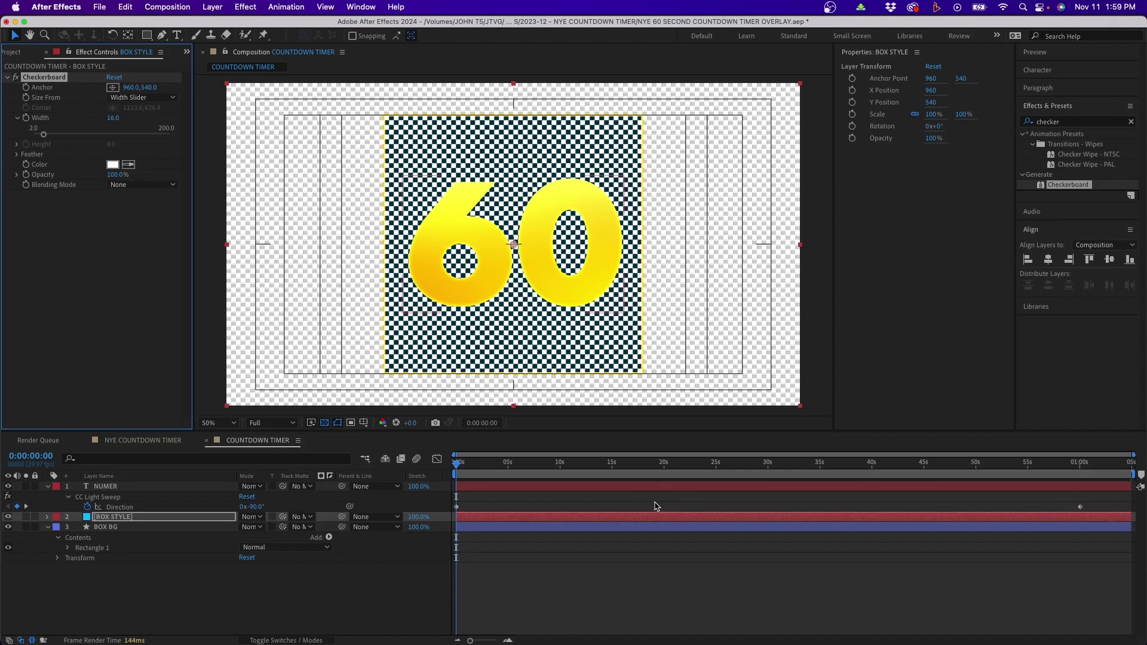
Set the checkerboard's width to 61.3 and turn off the composition's transparency grid
click(113, 117)
text(45)
key(Return)
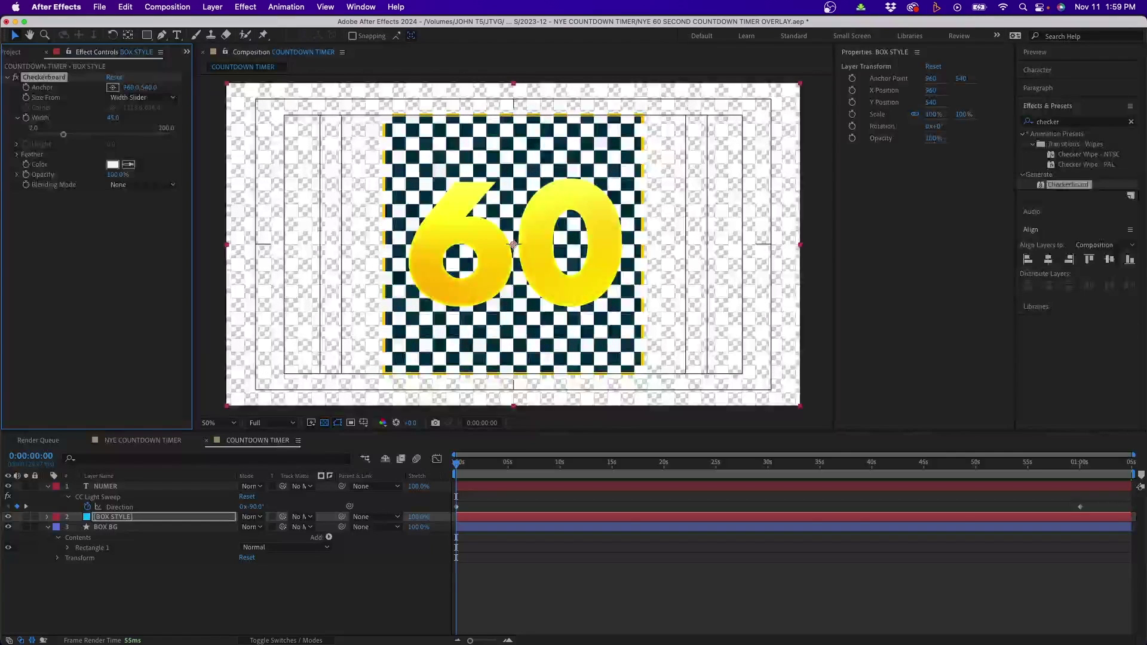
drag(113, 117, 120, 114)
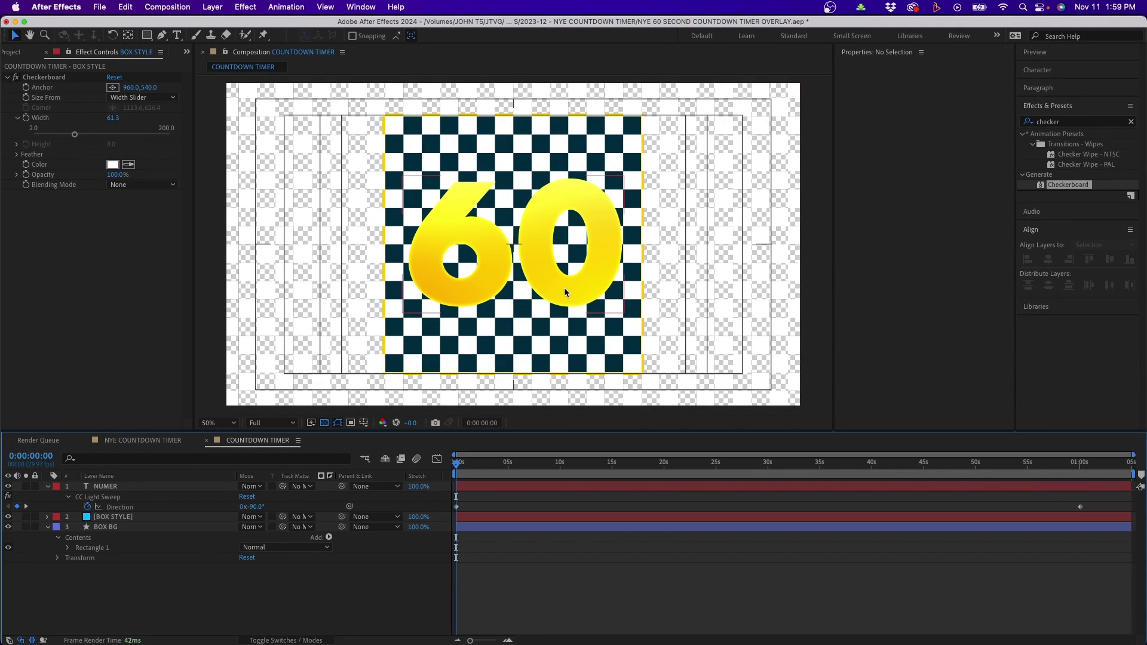
click(324, 423)
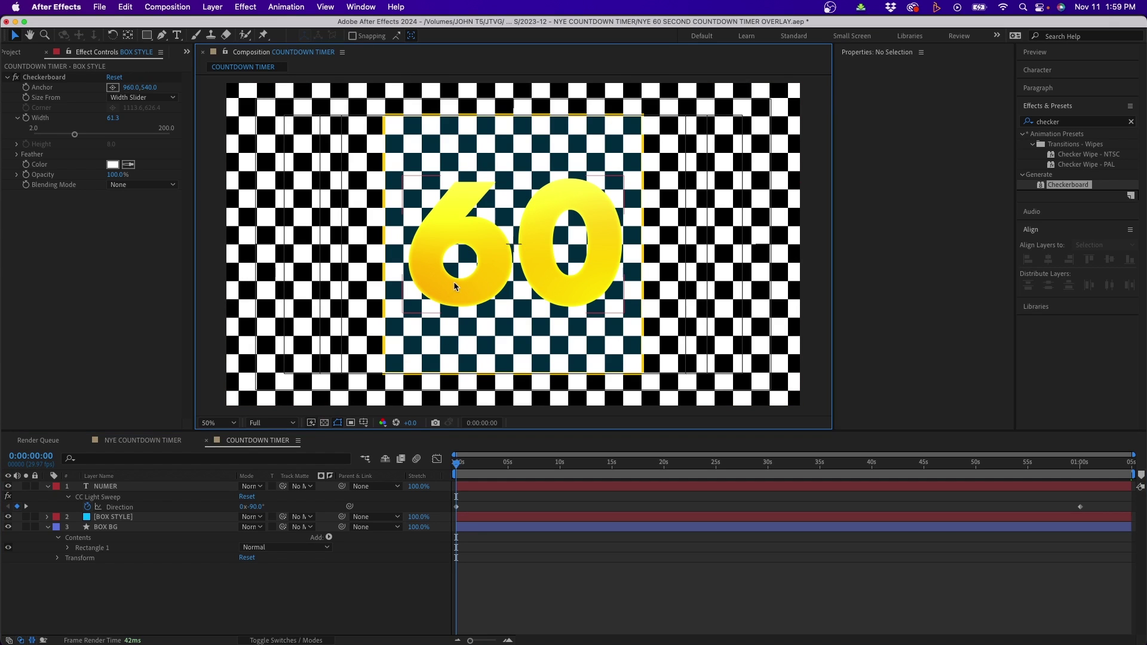
Find the Fill effect and apply it to the BOX STYLE solid
click(513, 245)
click(1075, 121)
text(fill)
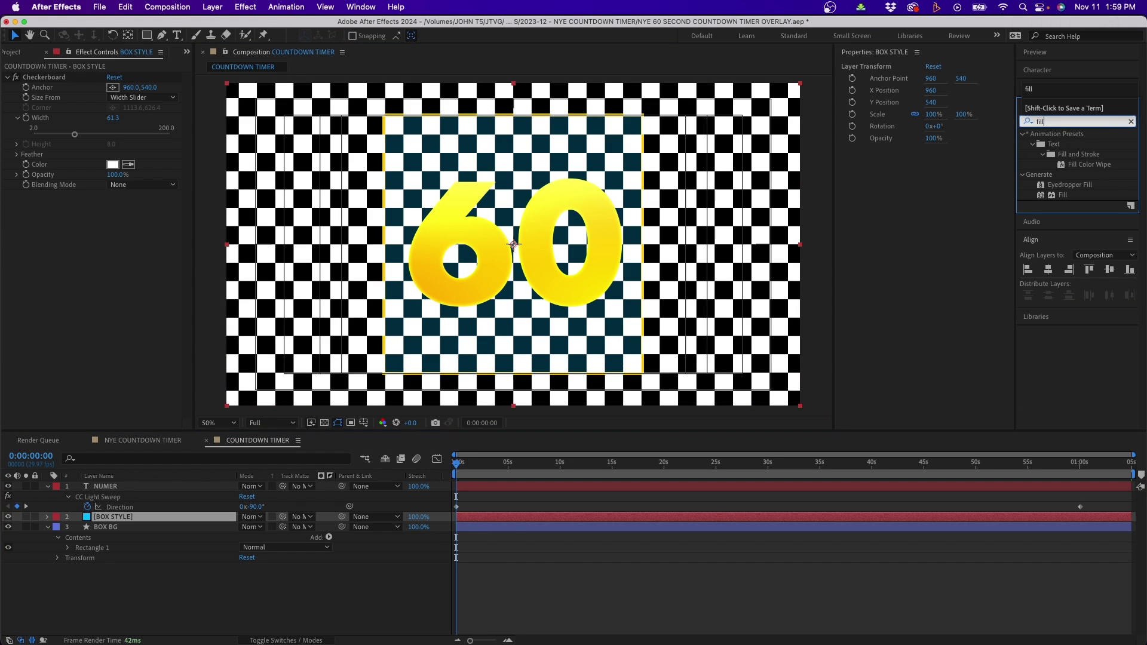
double_click(1061, 197)
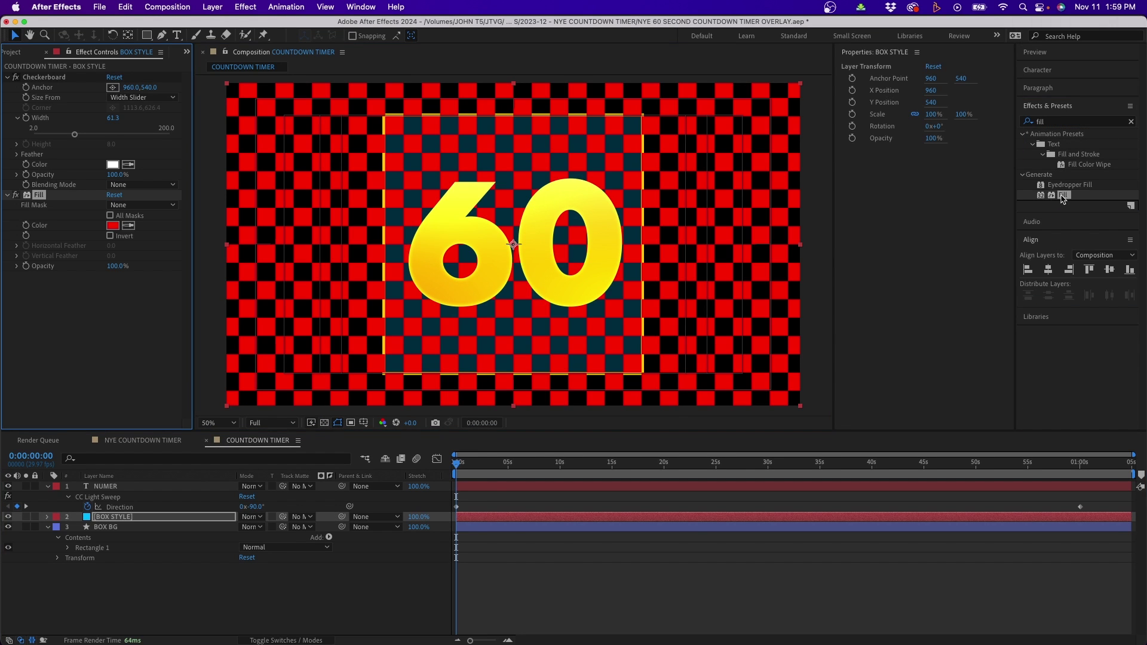
Sample the box's dark teal as the Fill colour, and adjust it to a slightly lighter shade for the checkerboard squares
click(128, 225)
click(396, 188)
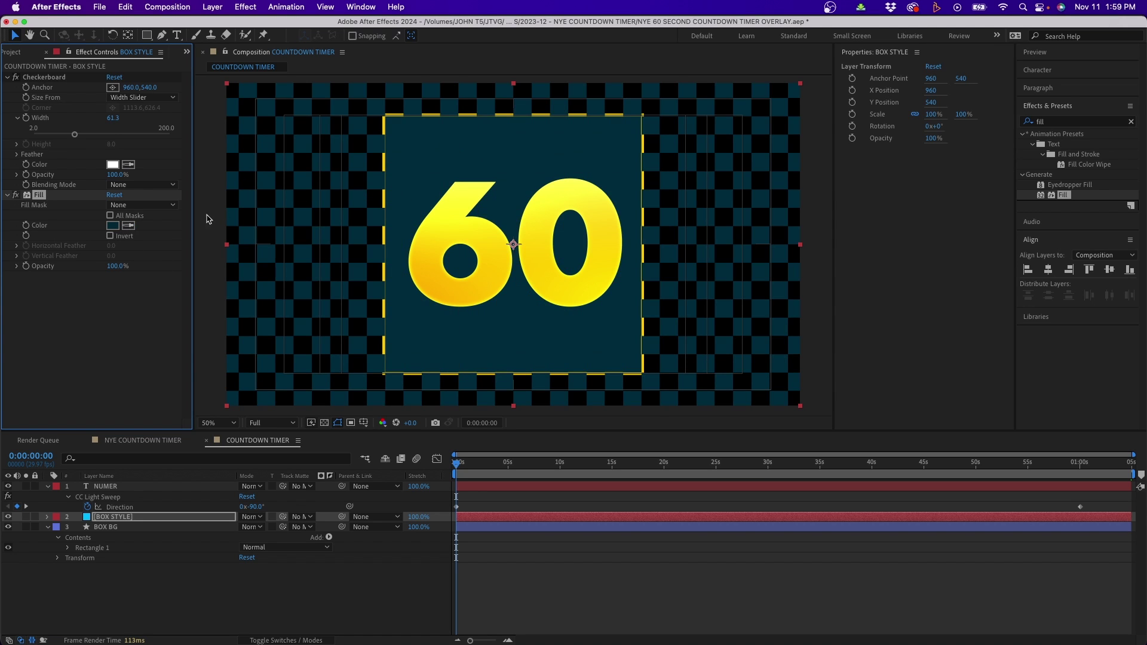
click(113, 225)
drag(762, 328, 770, 334)
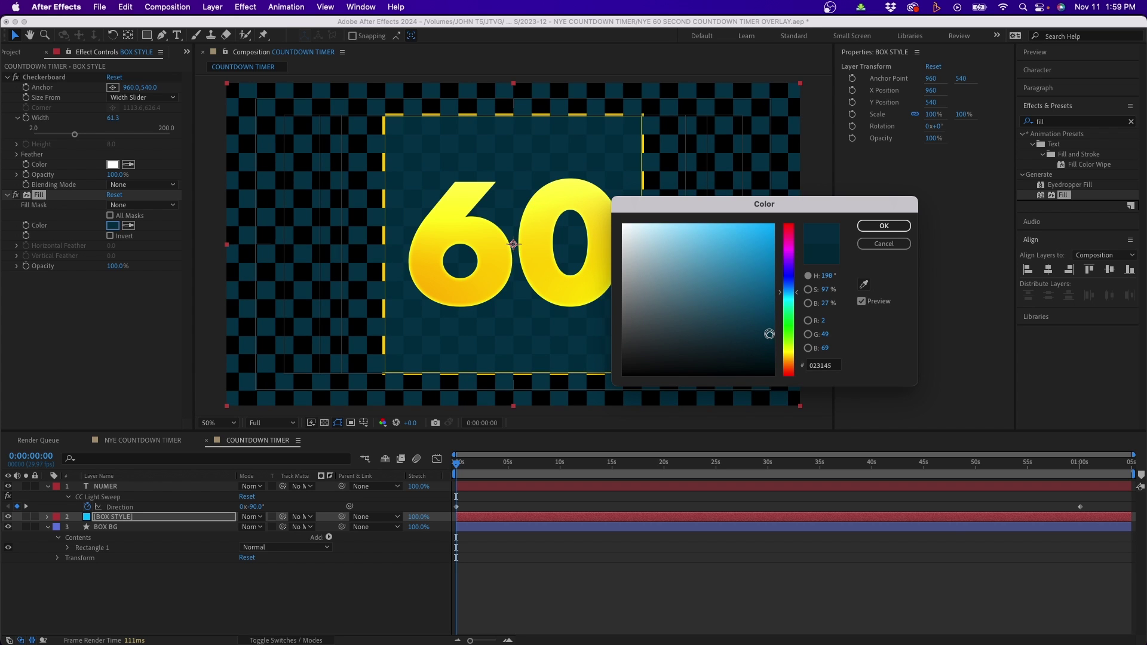
drag(759, 336, 767, 330)
click(884, 226)
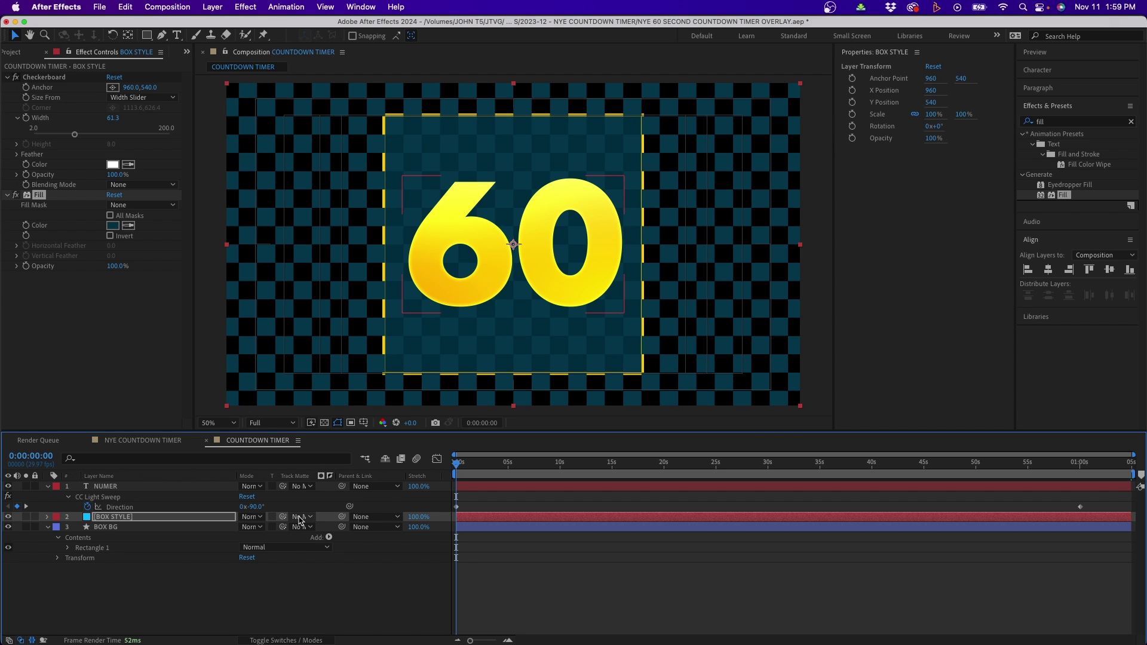
Use BOX BG as the track matte for BOX STYLE and turn the BOX BG layer's visibility back on
drag(283, 516, 158, 527)
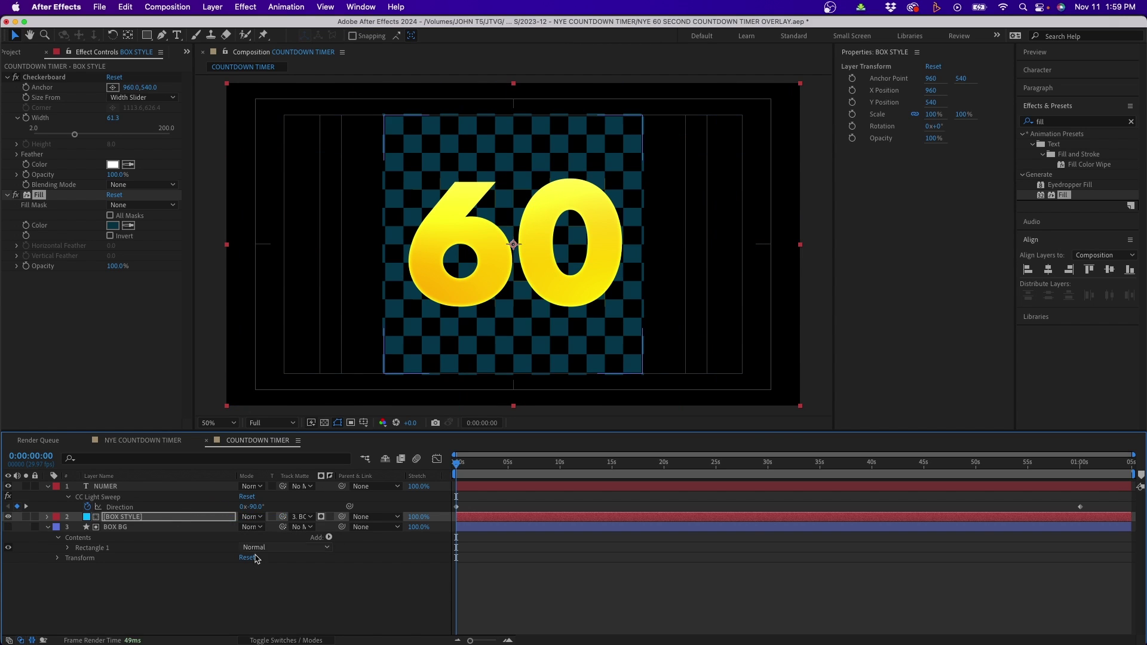
click(114, 527)
click(7, 526)
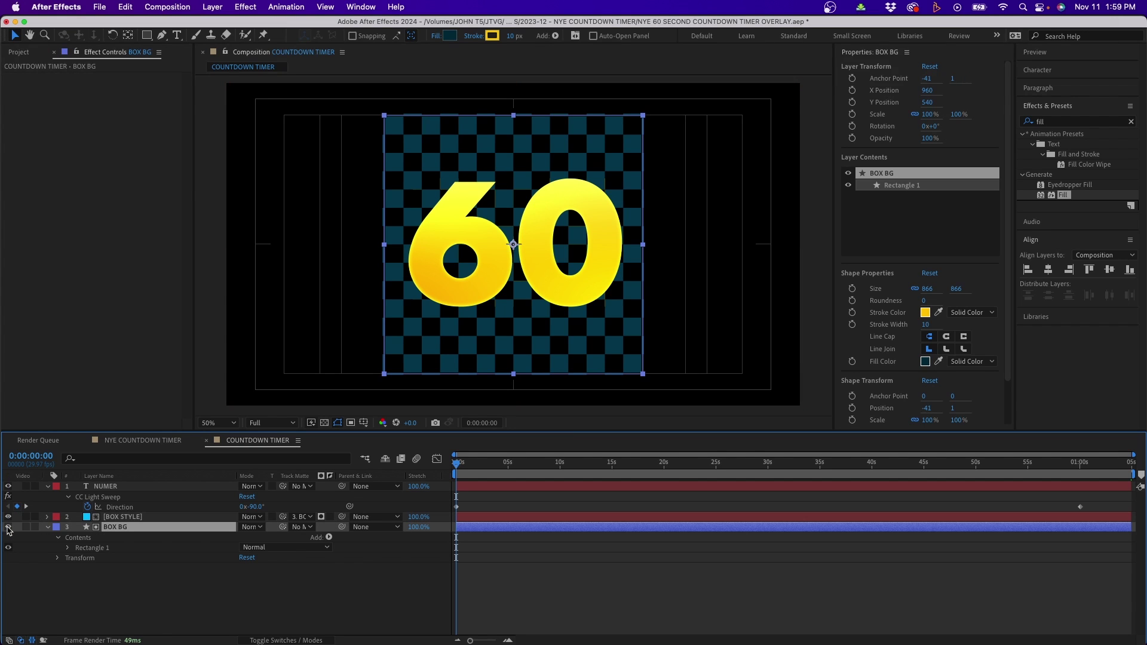
click(124, 587)
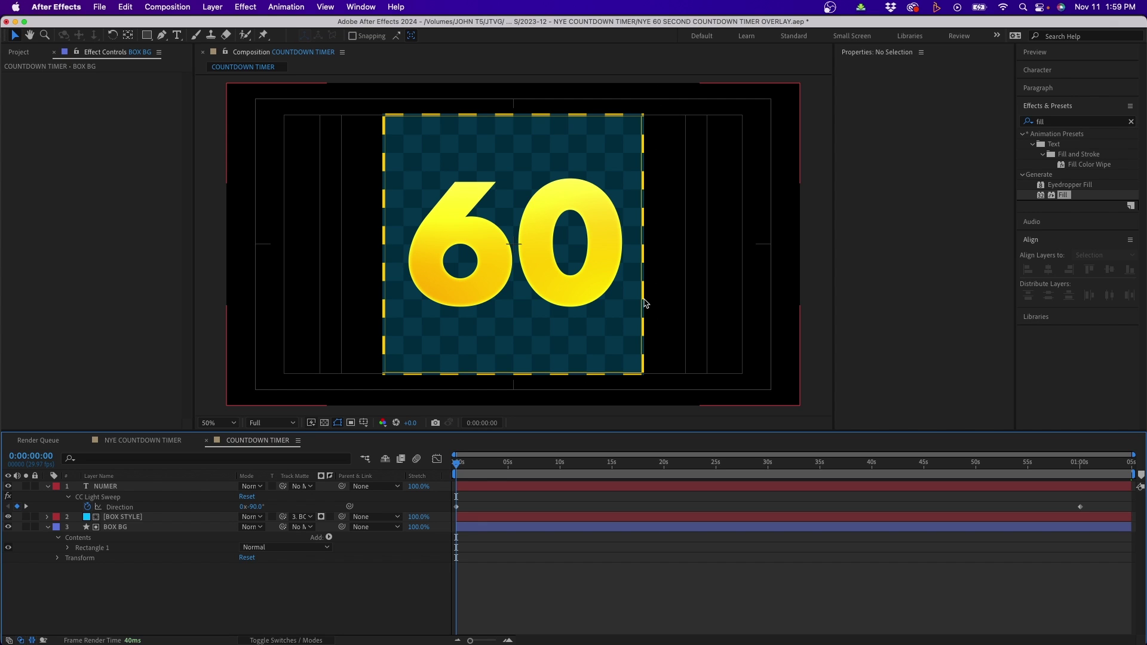
Duplicate BOX BG, move the copy above all other layers, and set its fill to none so only the gold stroke remains
click(115, 527)
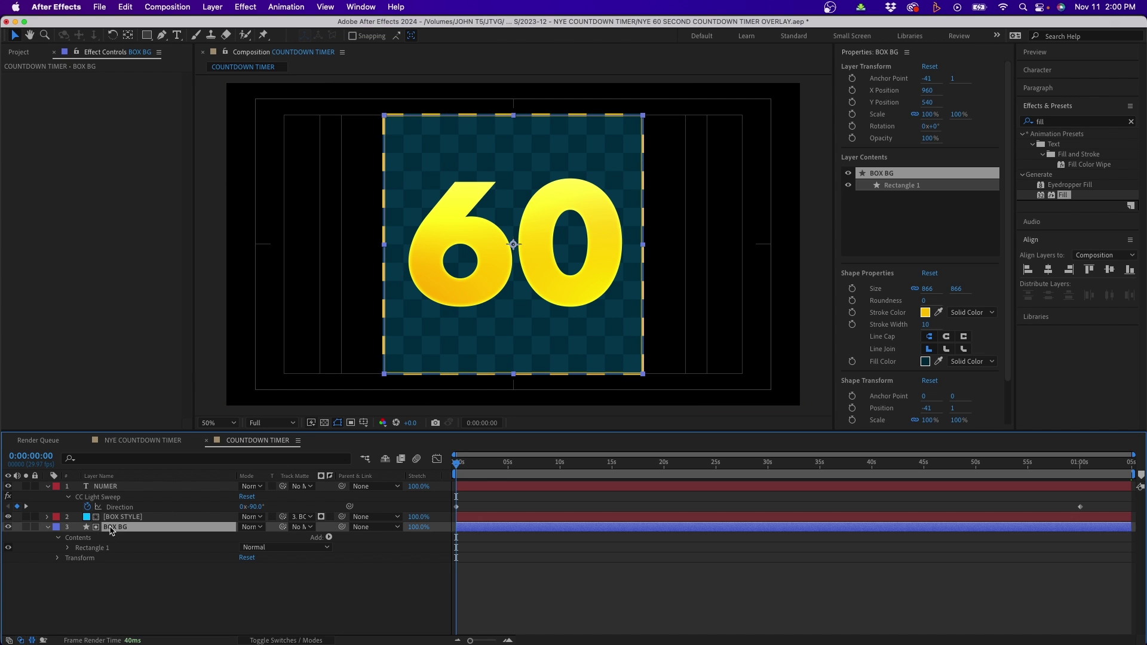
key(super+d)
drag(114, 527, 115, 487)
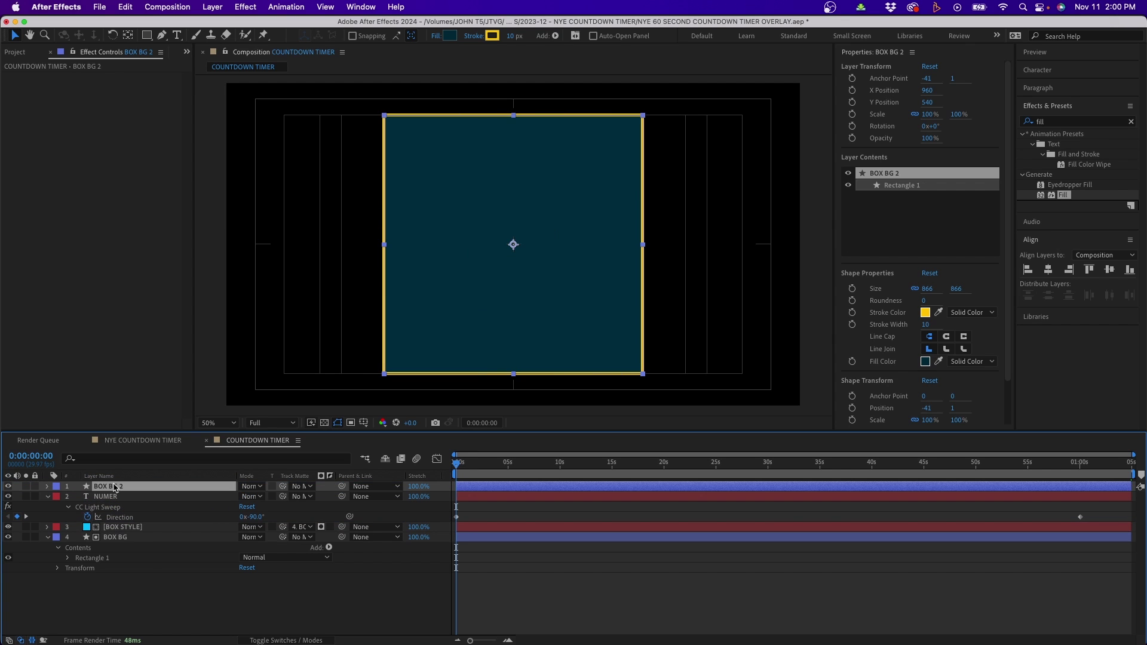
click(436, 36)
click(359, 220)
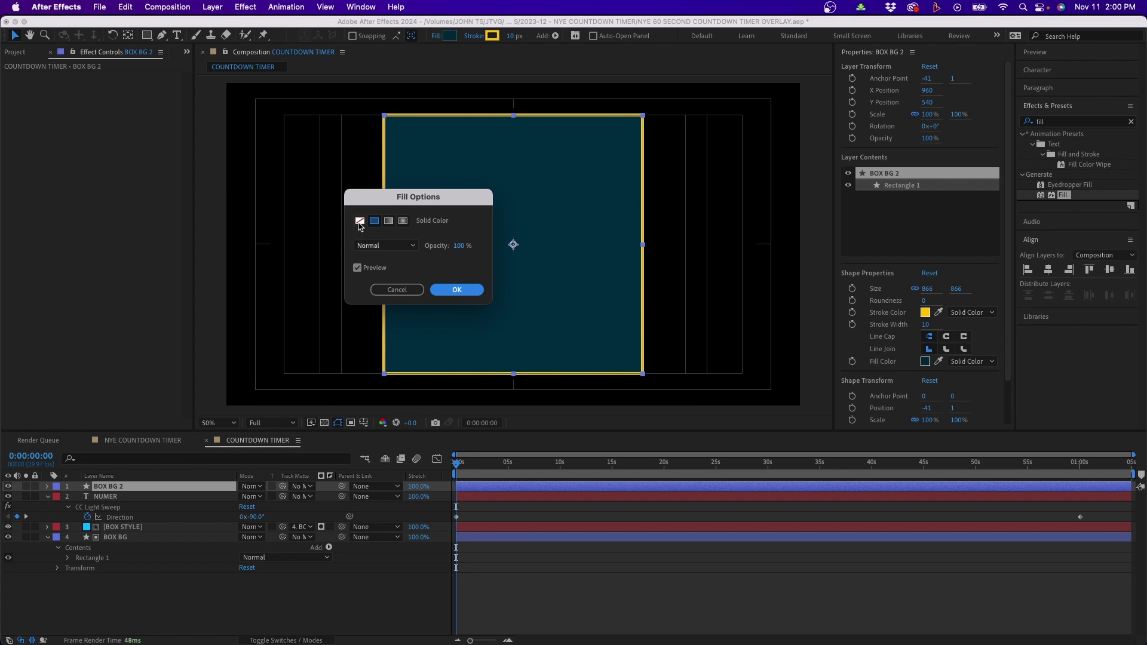
click(458, 289)
click(355, 588)
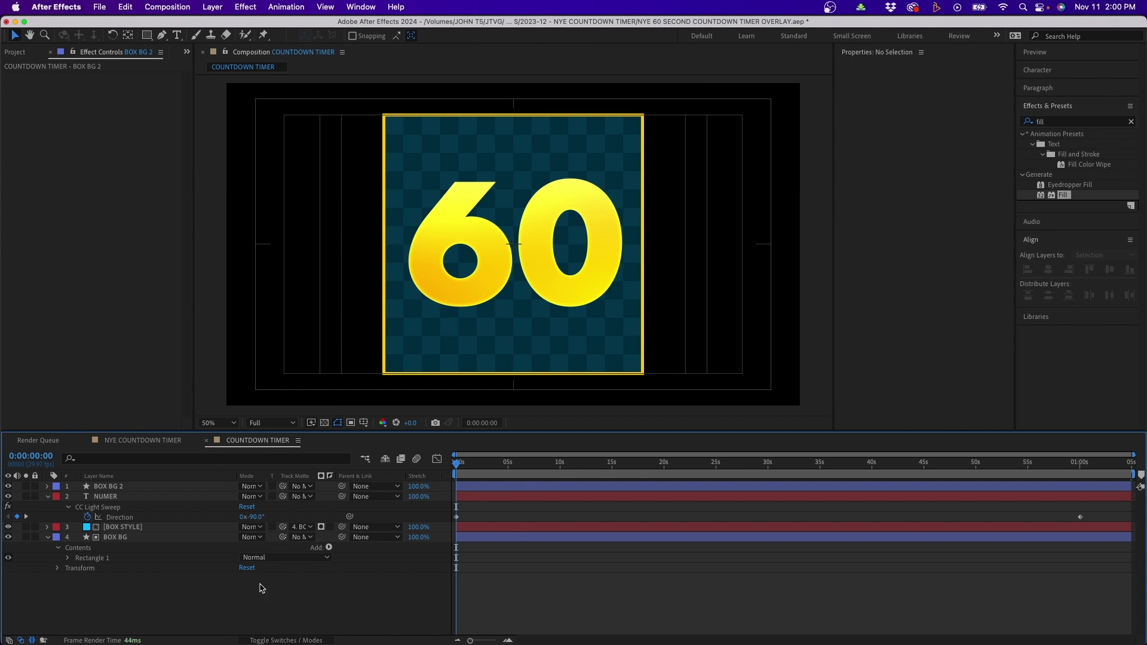
Find the Roughen Edges effect and apply it to the BOX STYLE layer
click(120, 527)
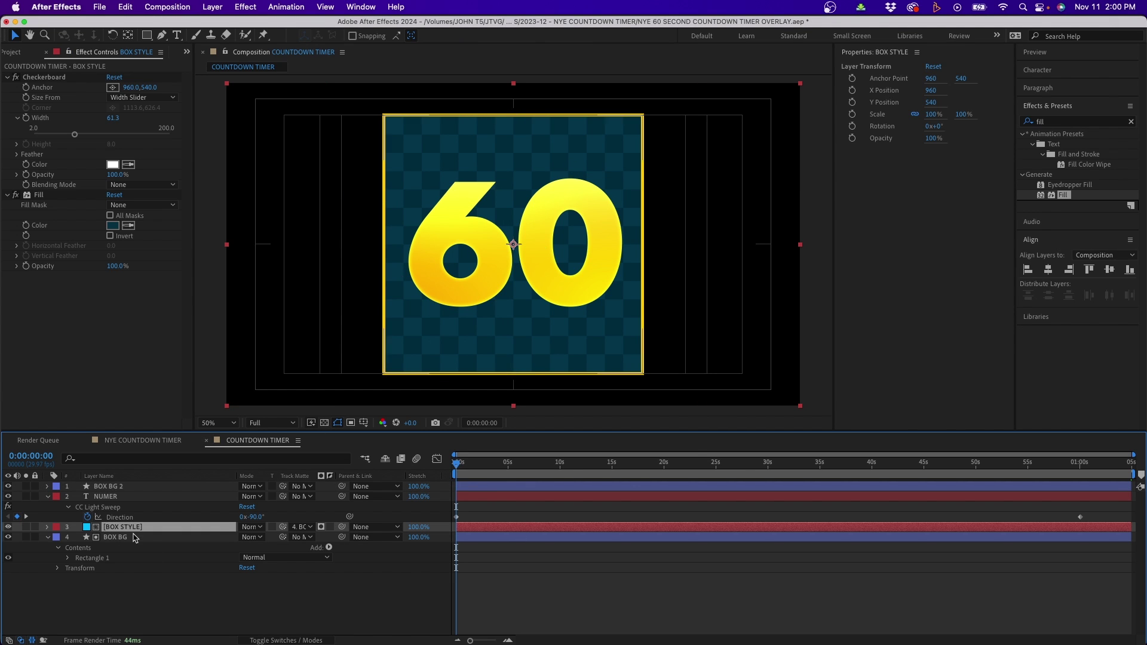
click(1130, 121)
text(roughen)
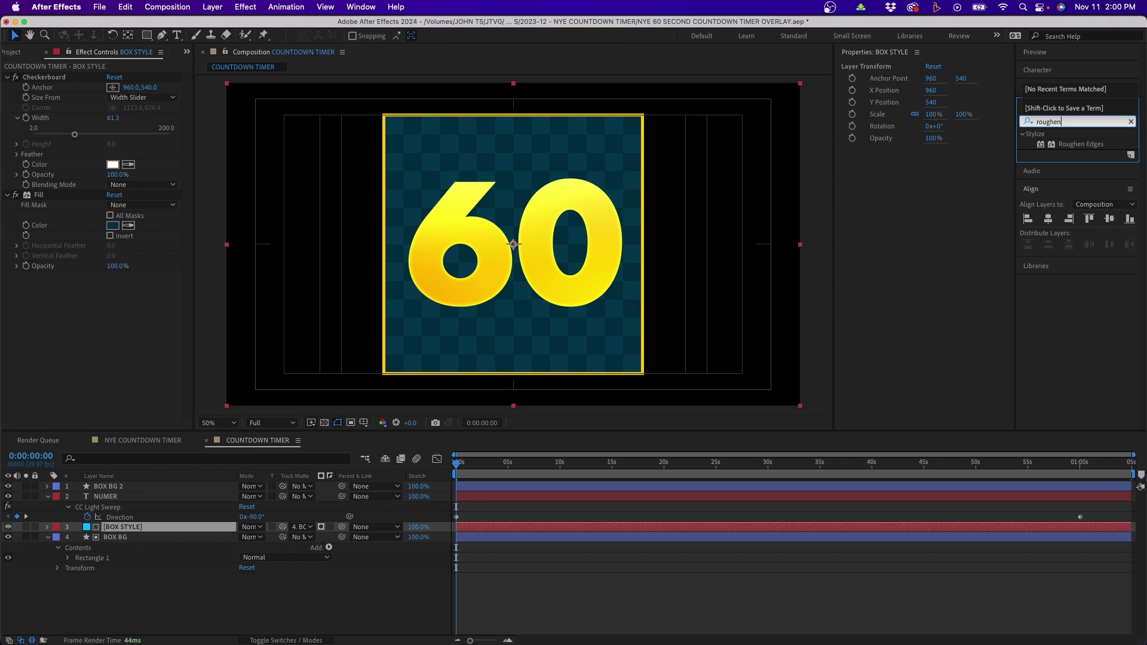
drag(1081, 144, 546, 245)
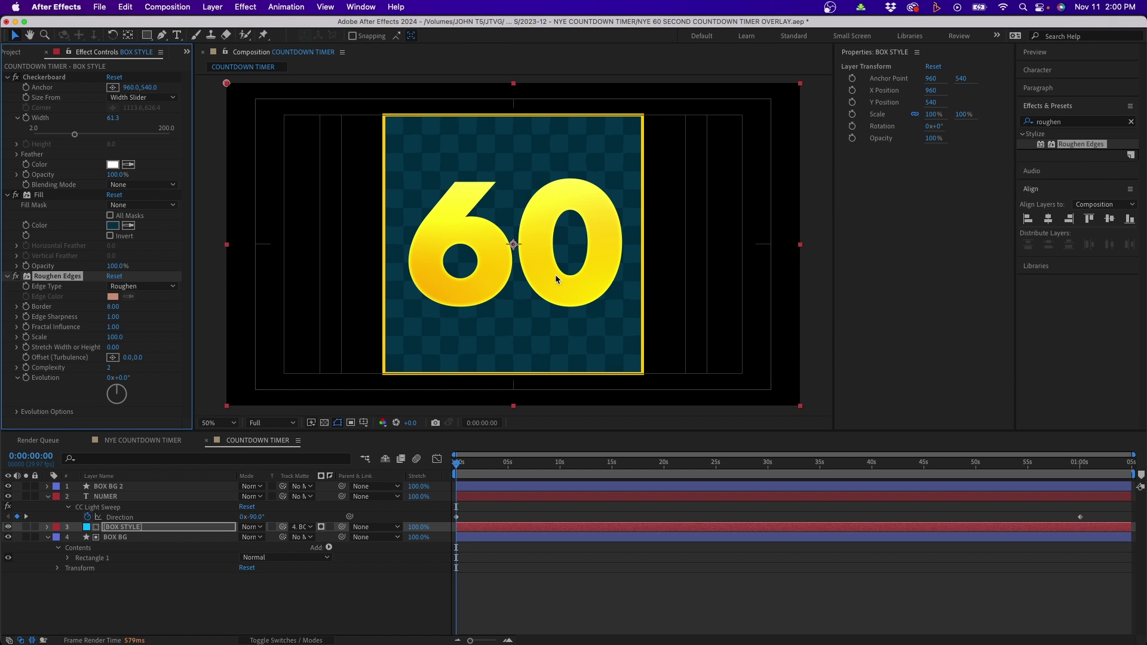
Set Roughen Edges to the Roughen Color edge type with an orange-gold edge colour and a border of 1.00
click(141, 286)
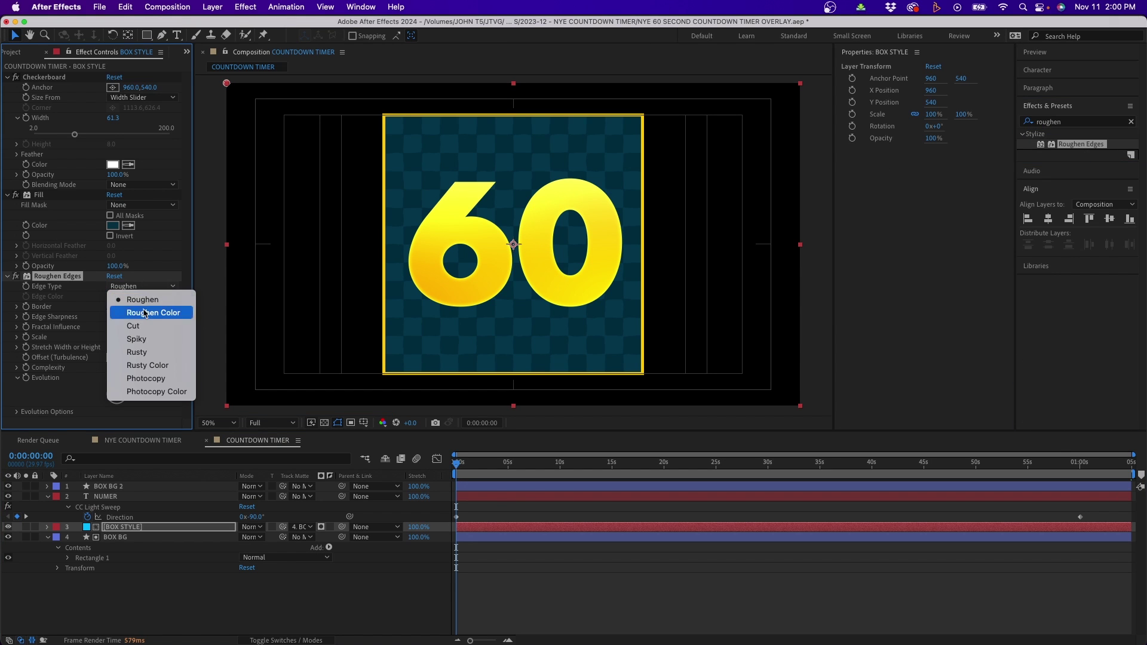
click(132, 306)
click(113, 297)
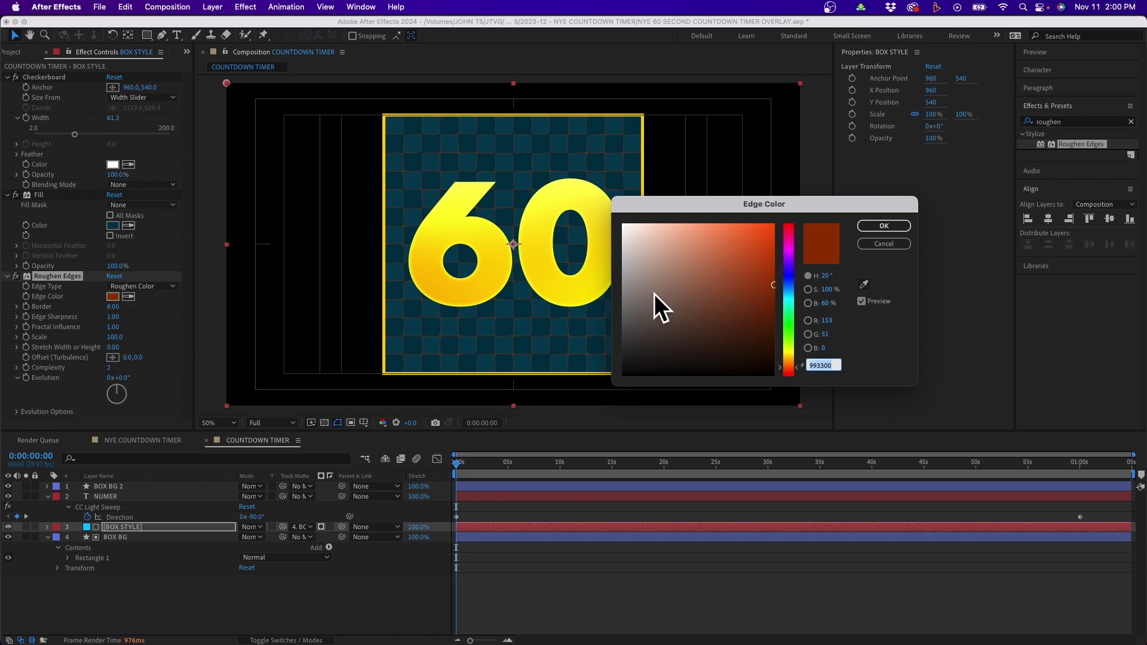
drag(790, 360, 788, 362)
click(884, 226)
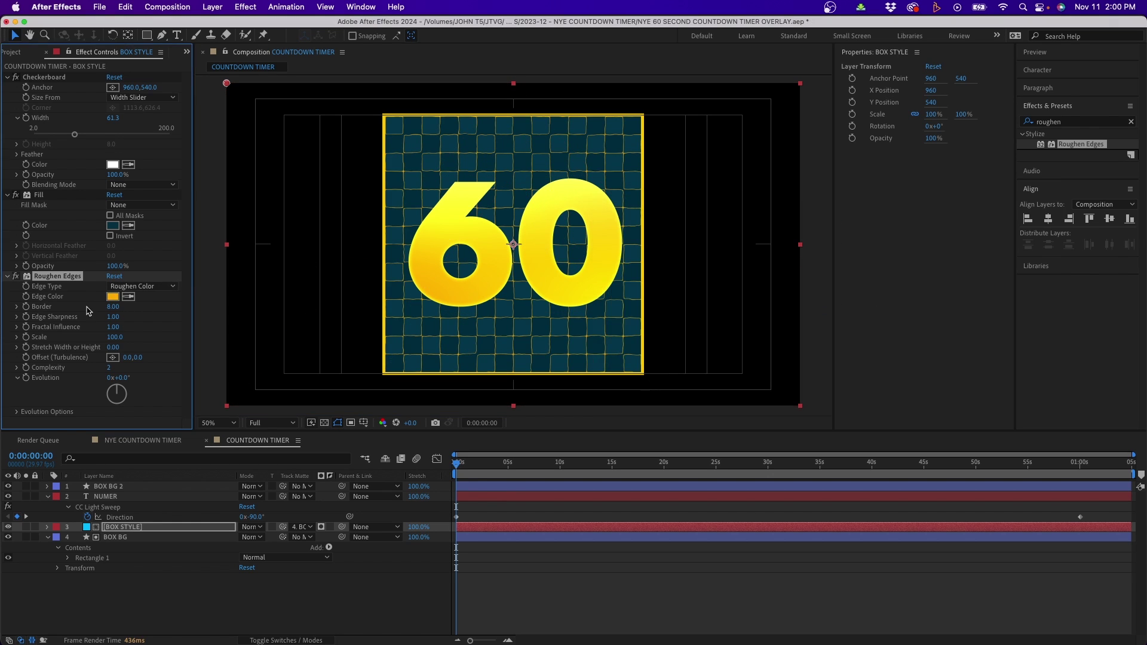
click(110, 306)
key(Return)
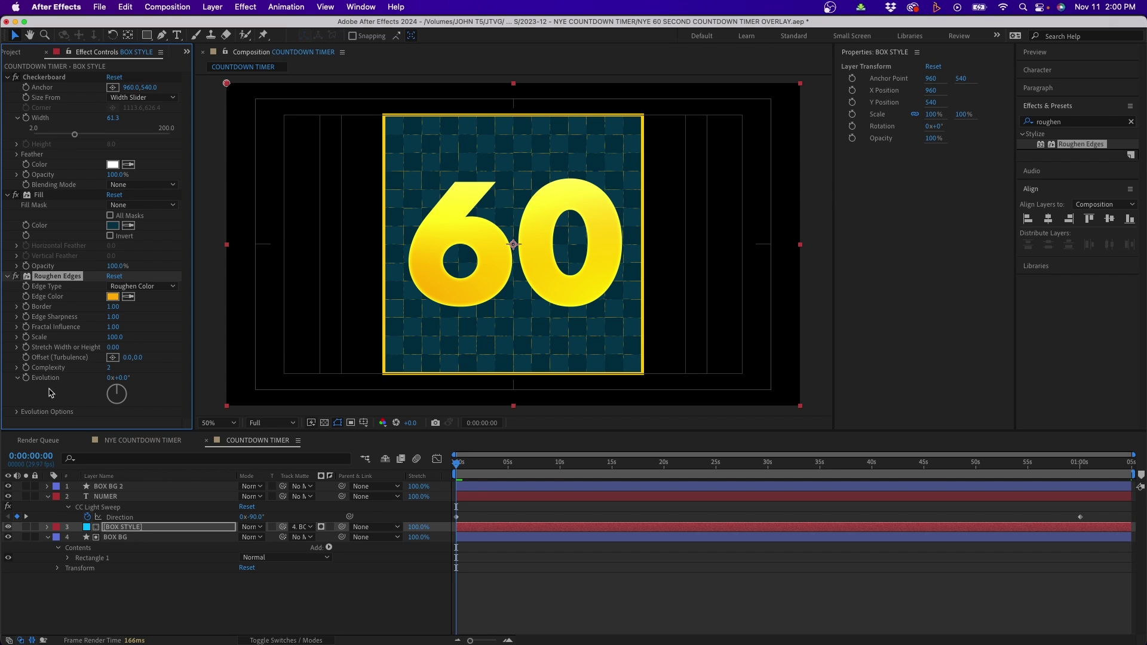
Keyframe the Roughen Edges evolution from 0 at the start to 30 revolutions at 0:01:00:02, and preview the animation
click(26, 379)
click(1079, 464)
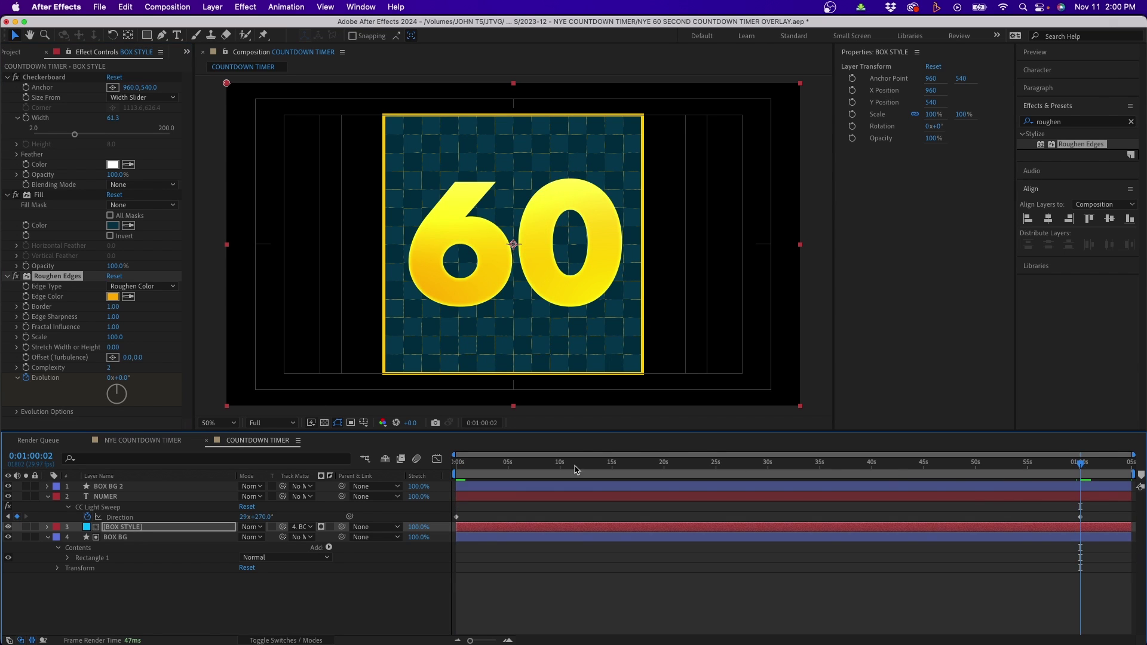
click(109, 378)
text(30)
key(Return)
click(359, 602)
key(Home)
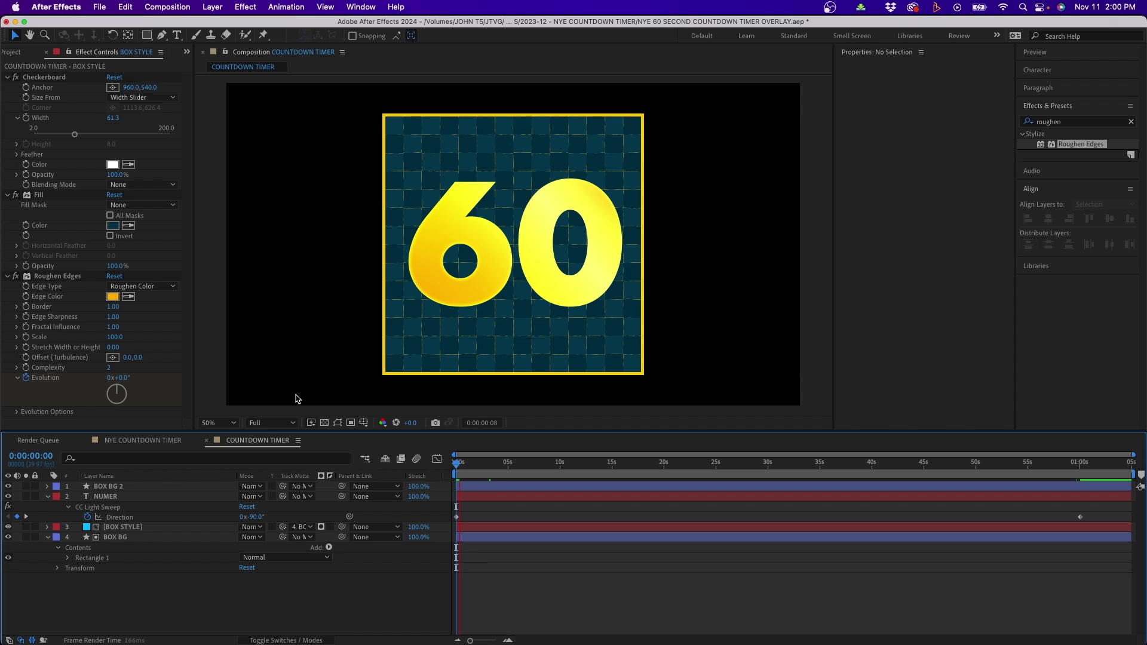
click(337, 422)
Set the Roughen Edges border to 2.00 and preview the composition from the start
click(113, 307)
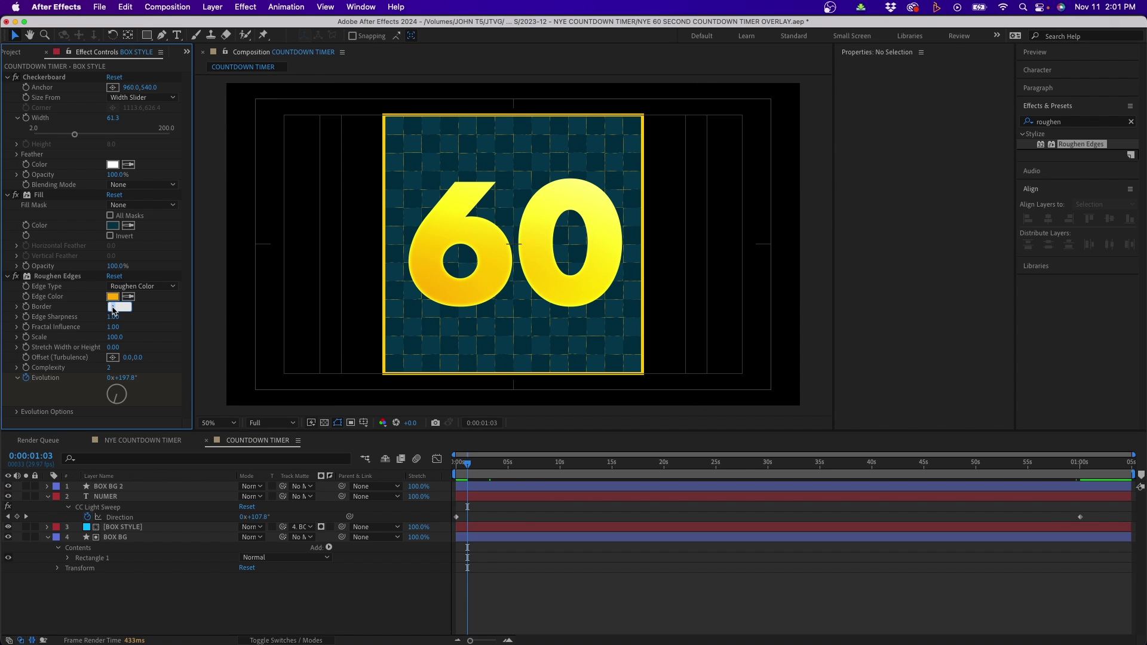
text(2)
key(Return)
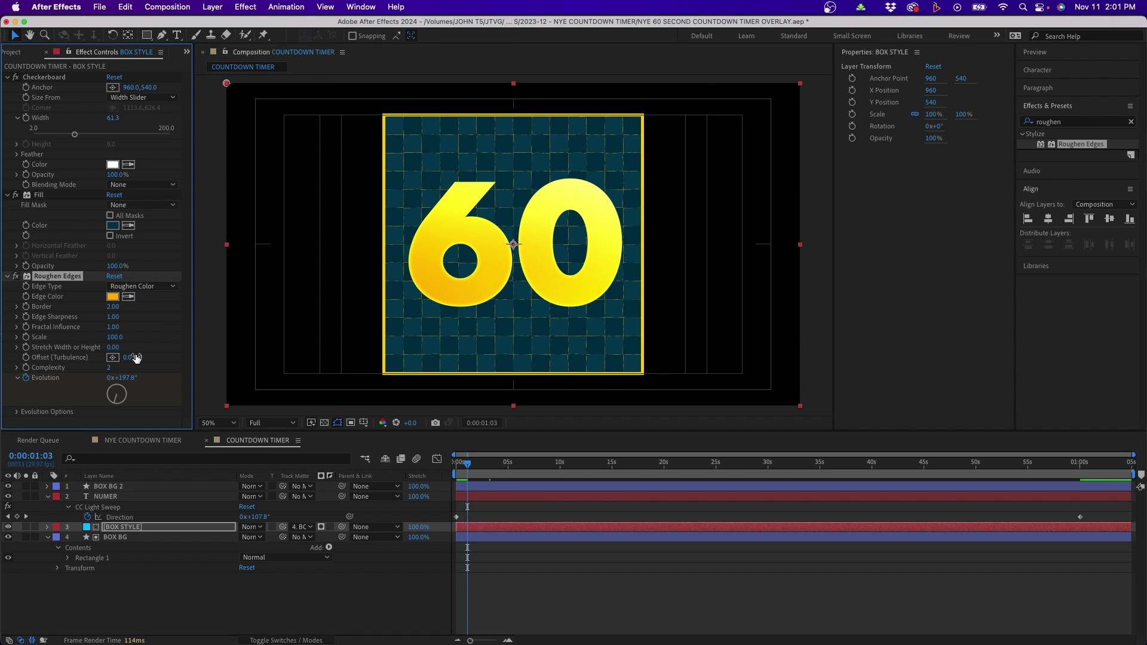
click(490, 560)
key(space)
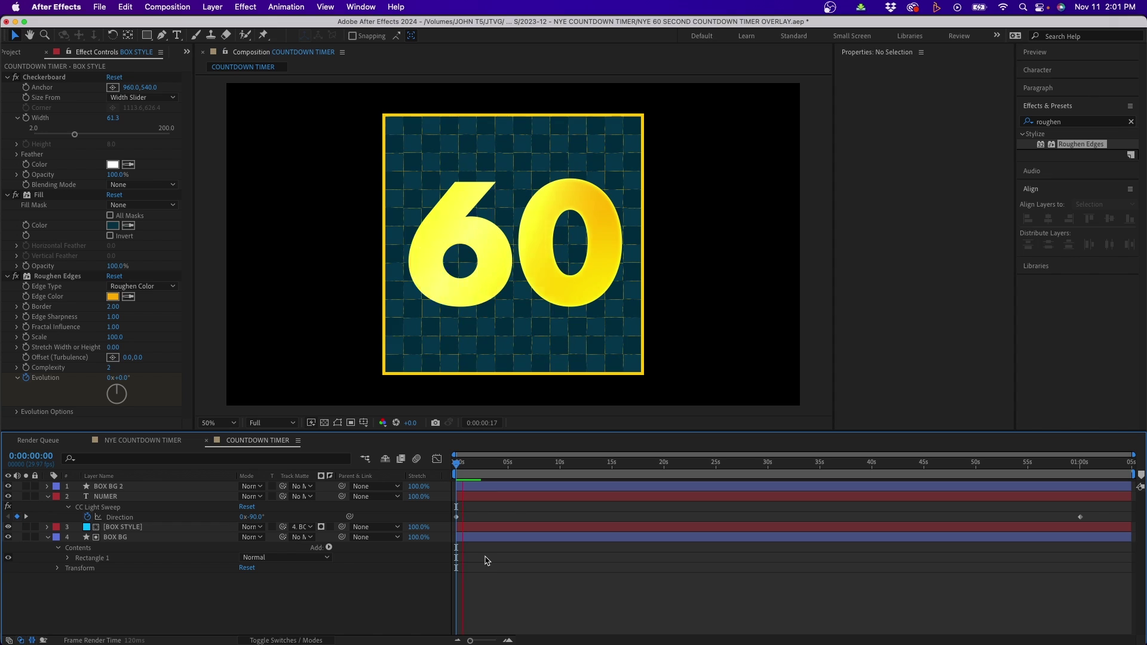
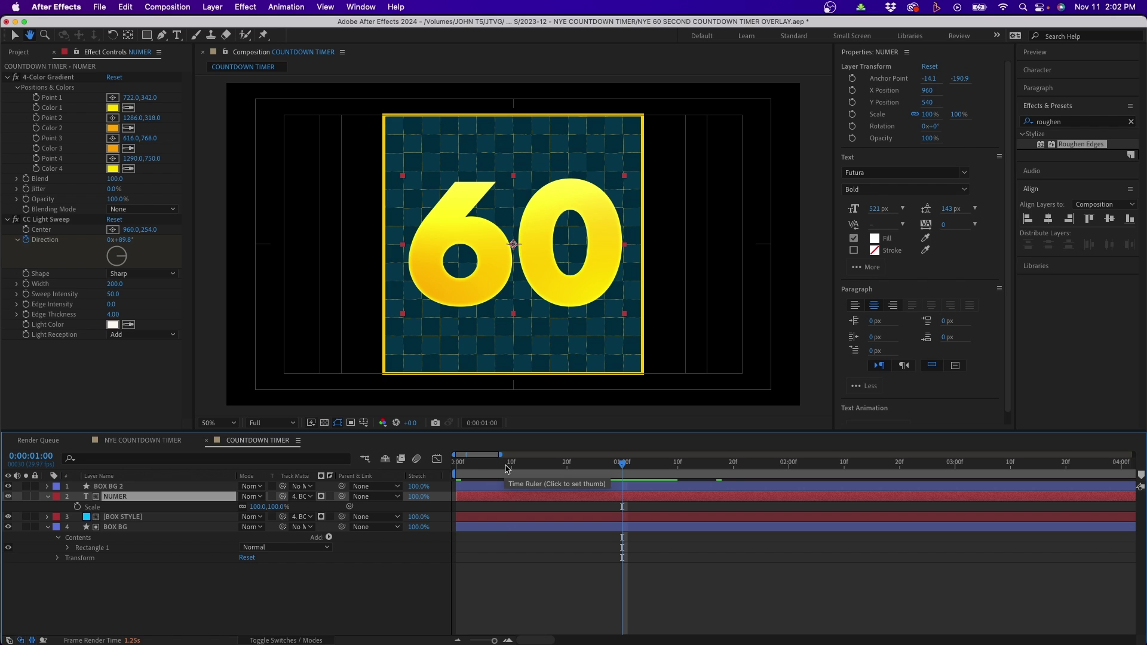
Keyframe the NUMER layer's Scale at 100% on frame 10 and 0% on frame 3
key(v)
click(77, 507)
drag(512, 463, 473, 465)
click(269, 507)
text(0)
key(Return)
Add NUMER Scale keyframes of 105% at frame 20 and 300% at frame 26
drag(473, 466, 567, 469)
click(278, 507)
text(105)
key(Return)
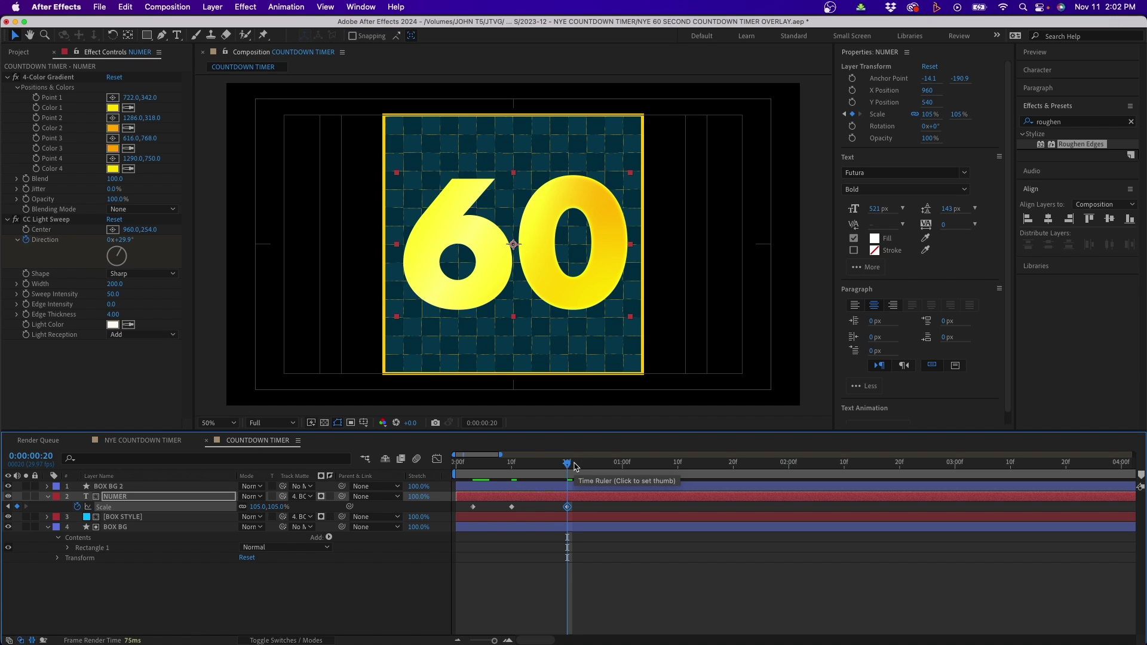
click(578, 468)
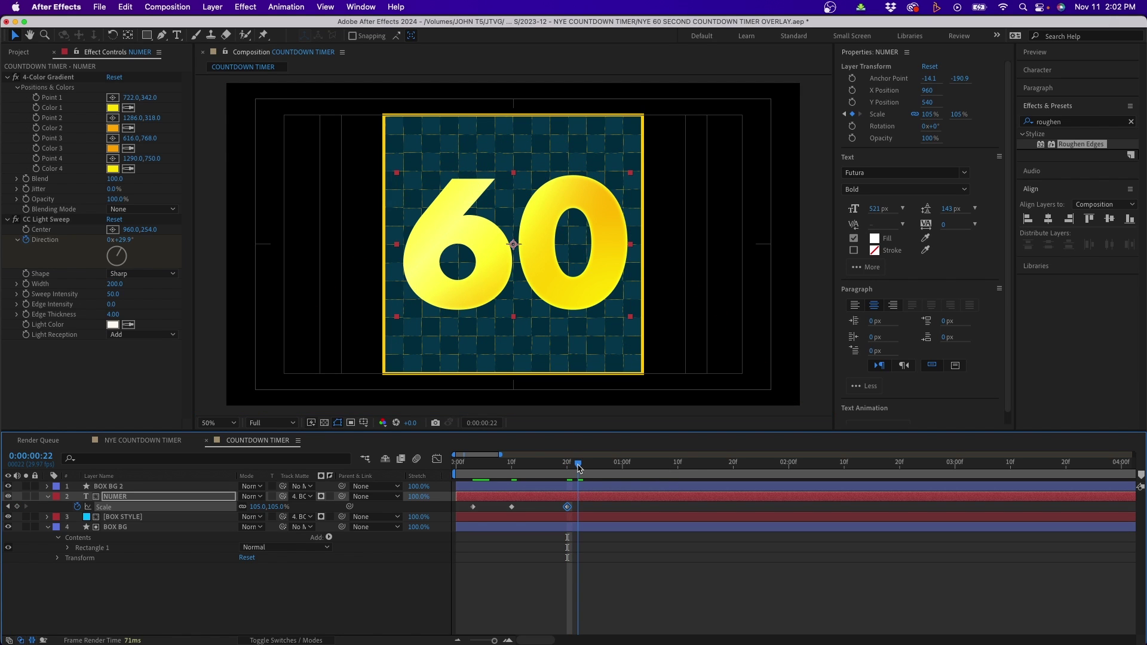
drag(580, 470, 600, 466)
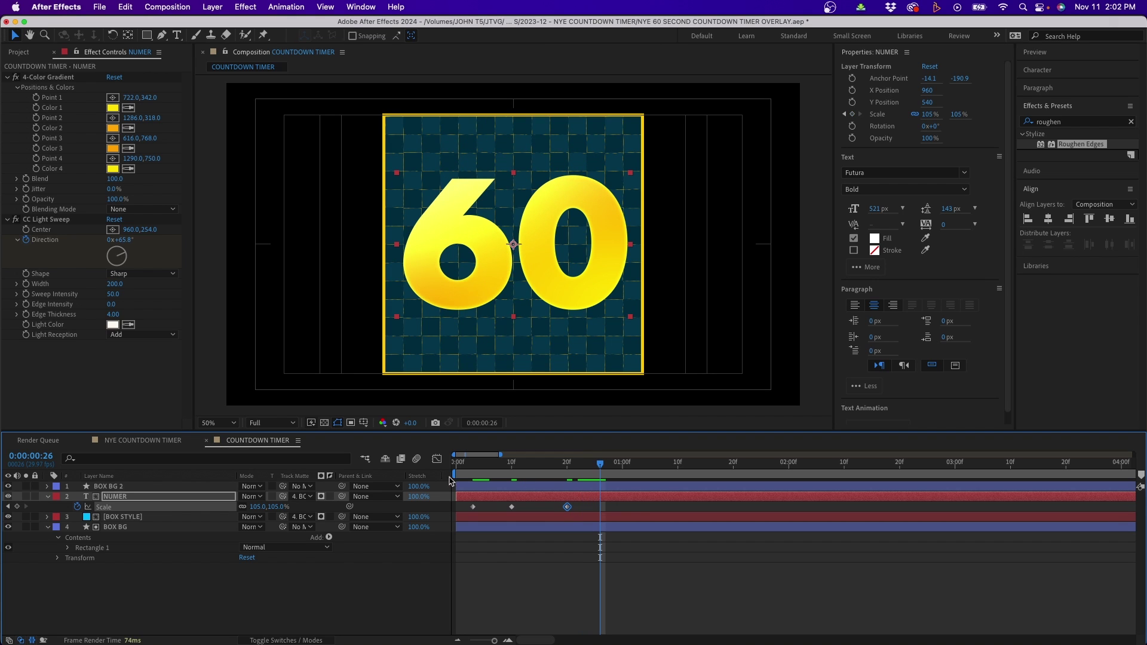
click(277, 507)
key(Return)
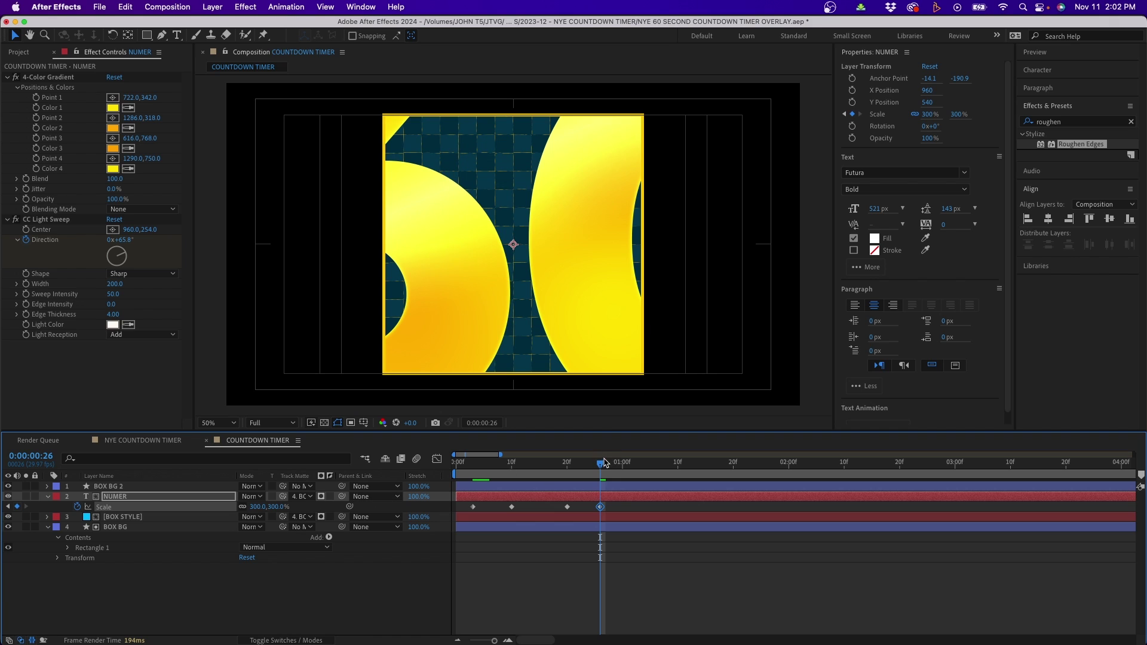
Add NUMER Scale keyframes of 0% at frame 27 and at 0:00:01:00
click(607, 467)
click(279, 507)
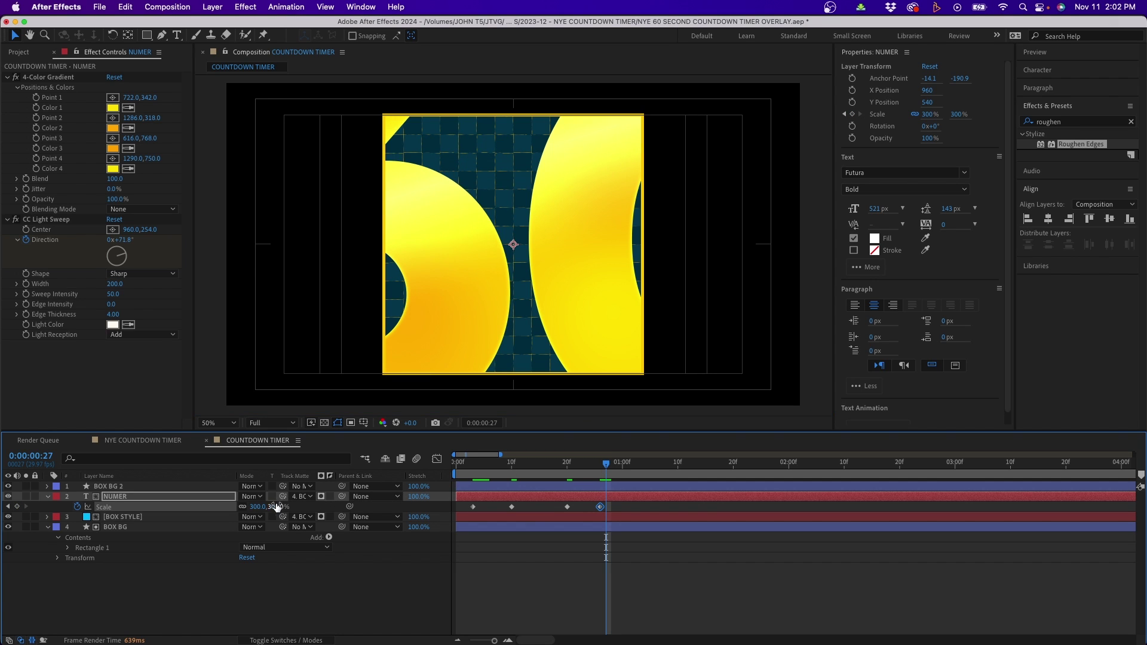
text(0)
key(Return)
drag(607, 464, 622, 469)
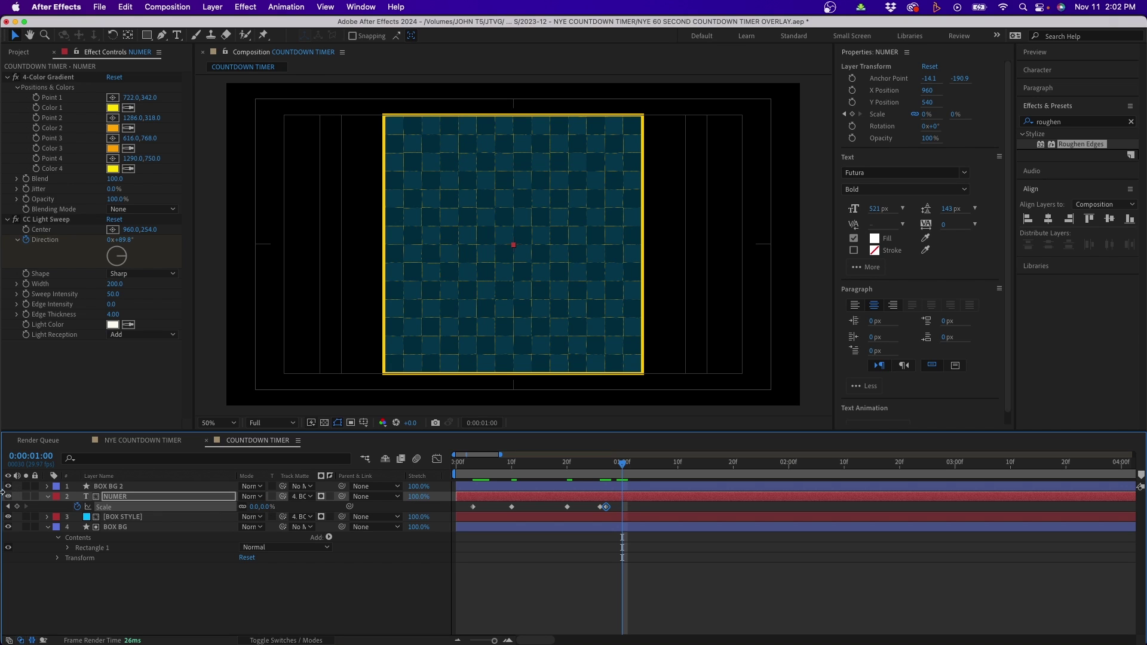
click(16, 506)
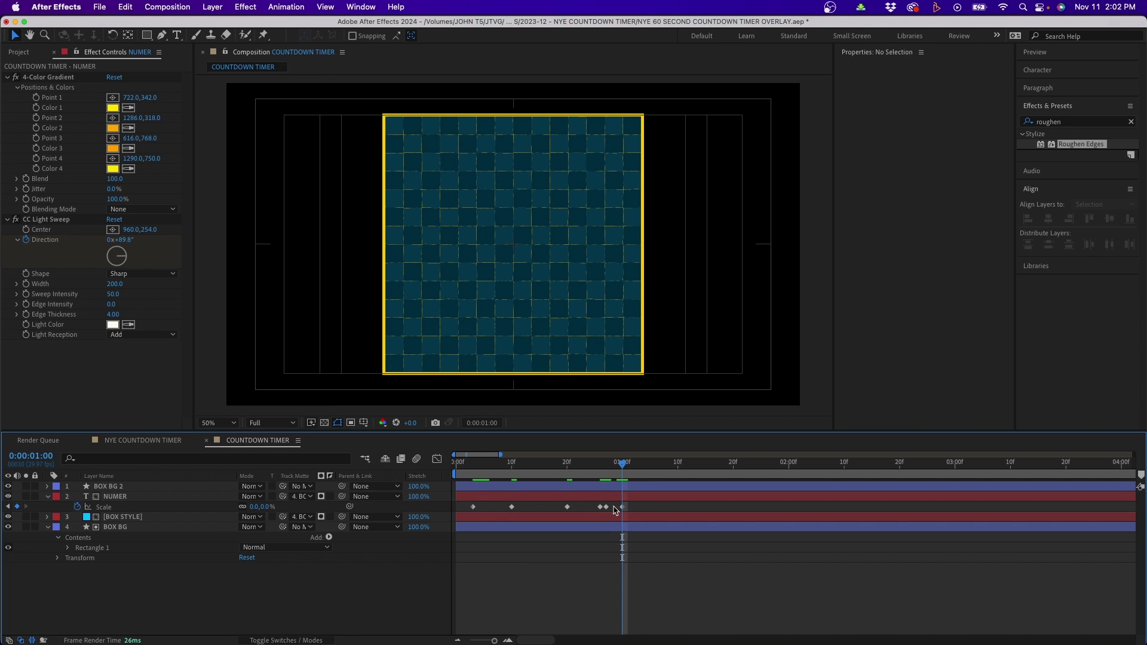
Apply Easy Ease In to NUMER's 100% Scale keyframe and Easy Ease Out to its 105% Scale keyframe
click(511, 506)
right_click(511, 507)
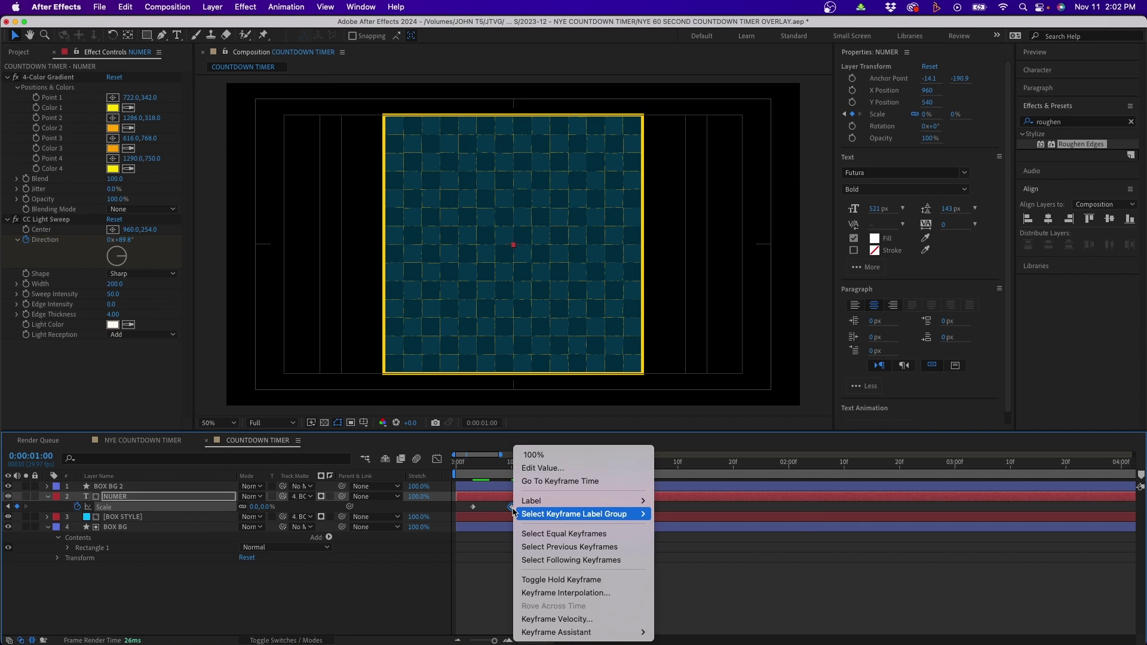
mouse_move(591, 632)
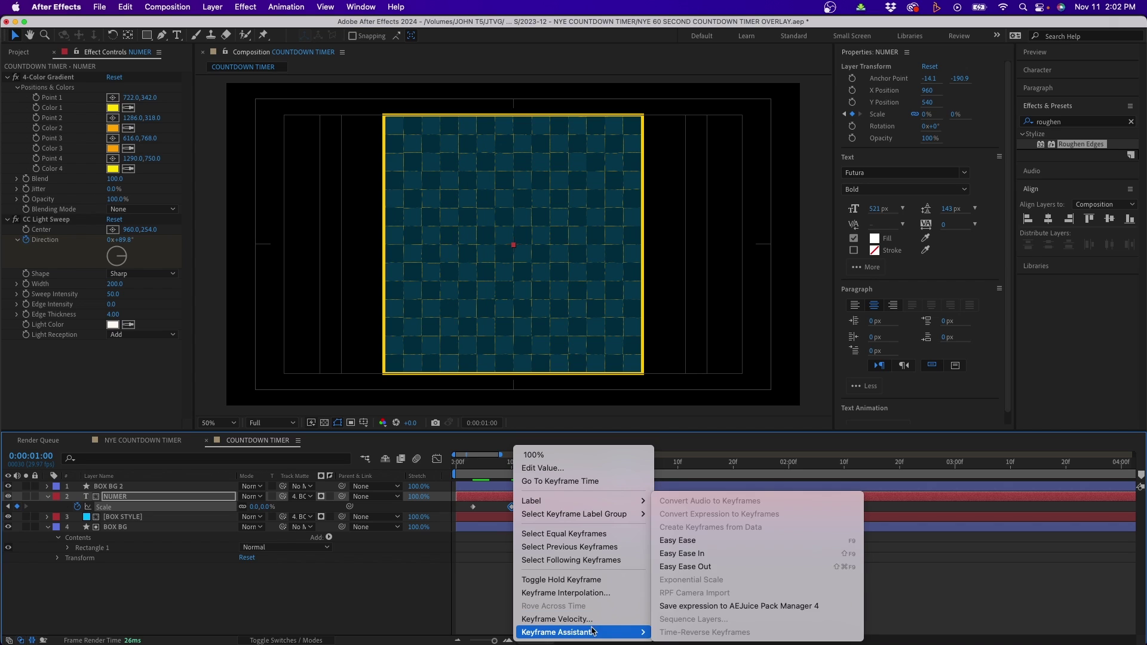
click(701, 559)
click(566, 507)
right_click(566, 507)
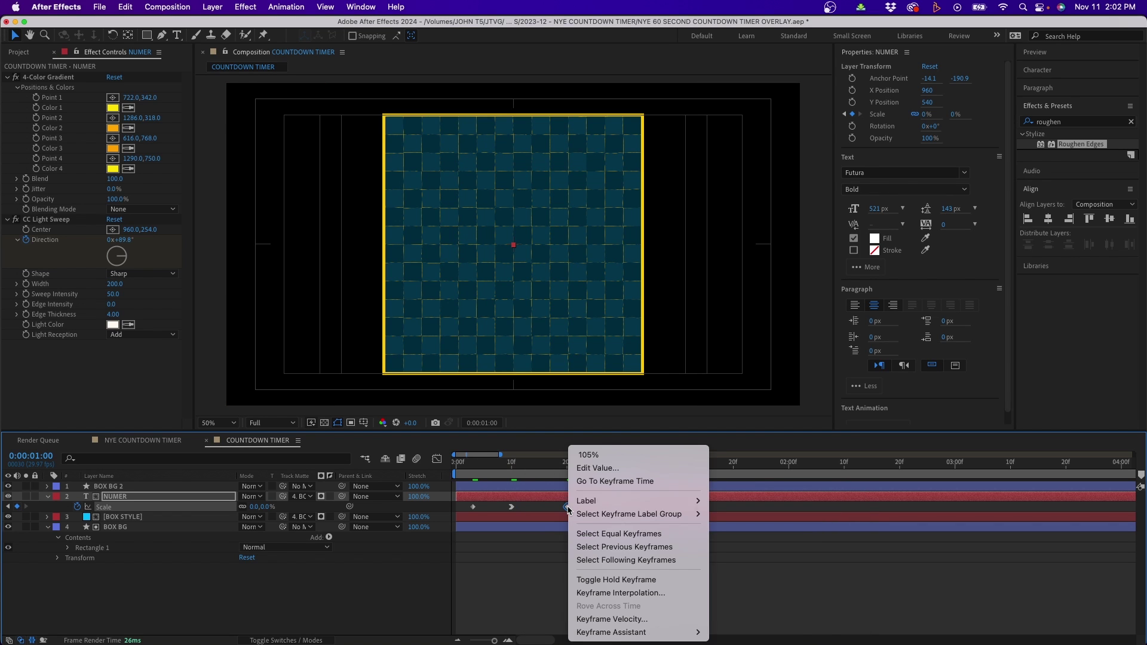
mouse_move(648, 631)
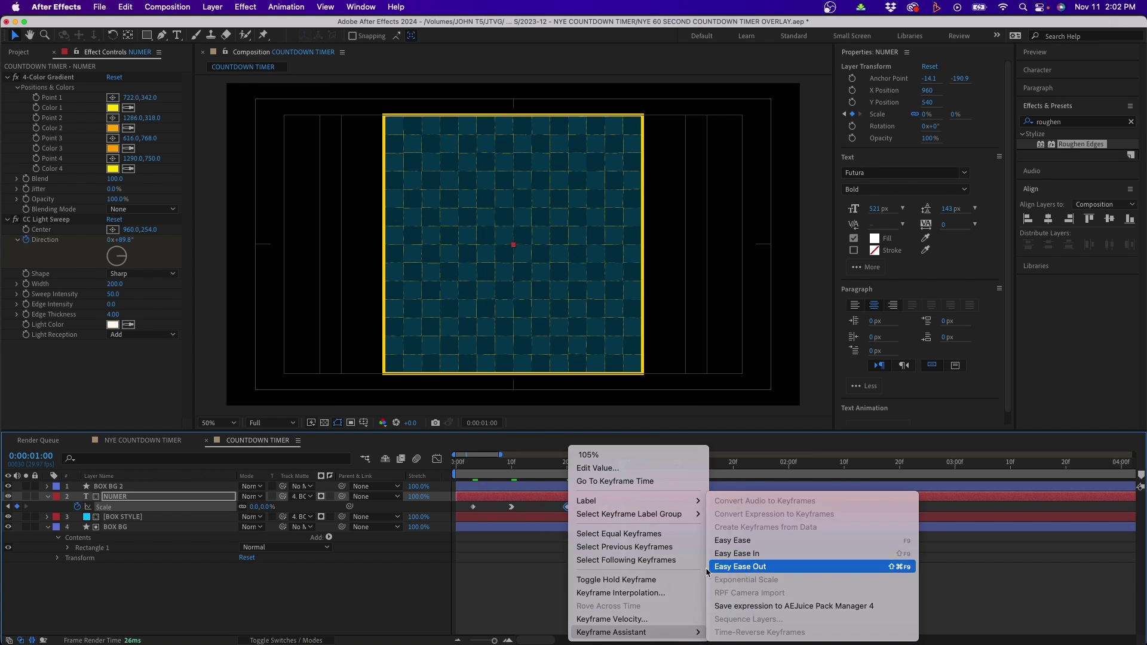
click(759, 569)
click(560, 575)
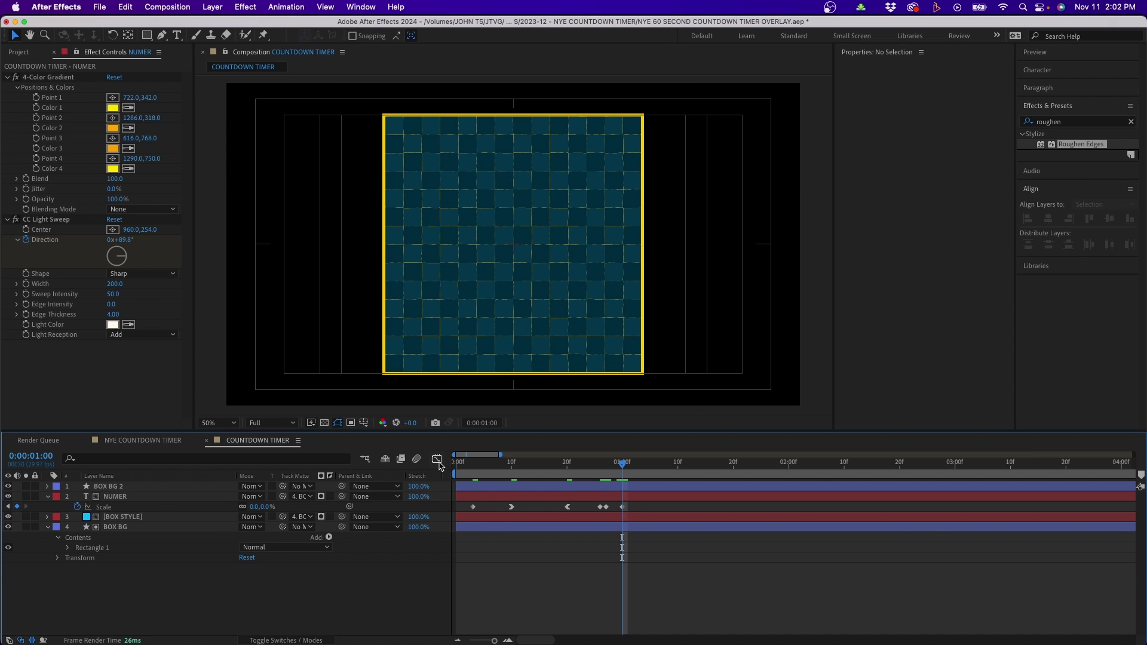
Lengthen the easing handles of NUMER's 100% and 105% Scale keyframes on the value graph for a sharper scale-in and scale-out
click(437, 459)
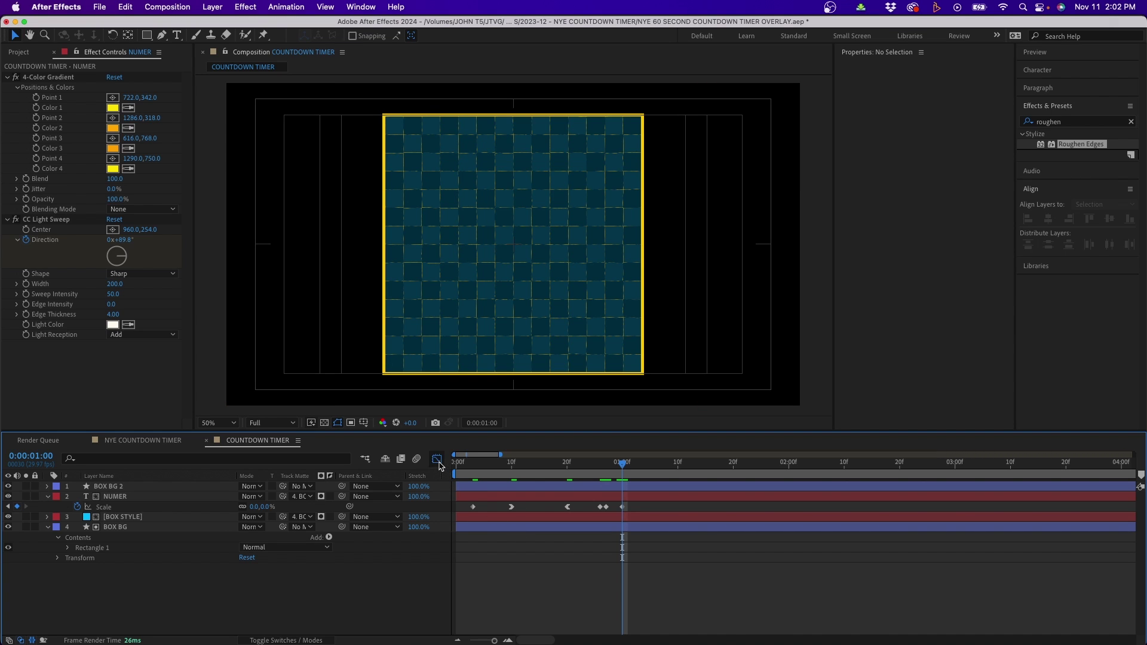
click(169, 506)
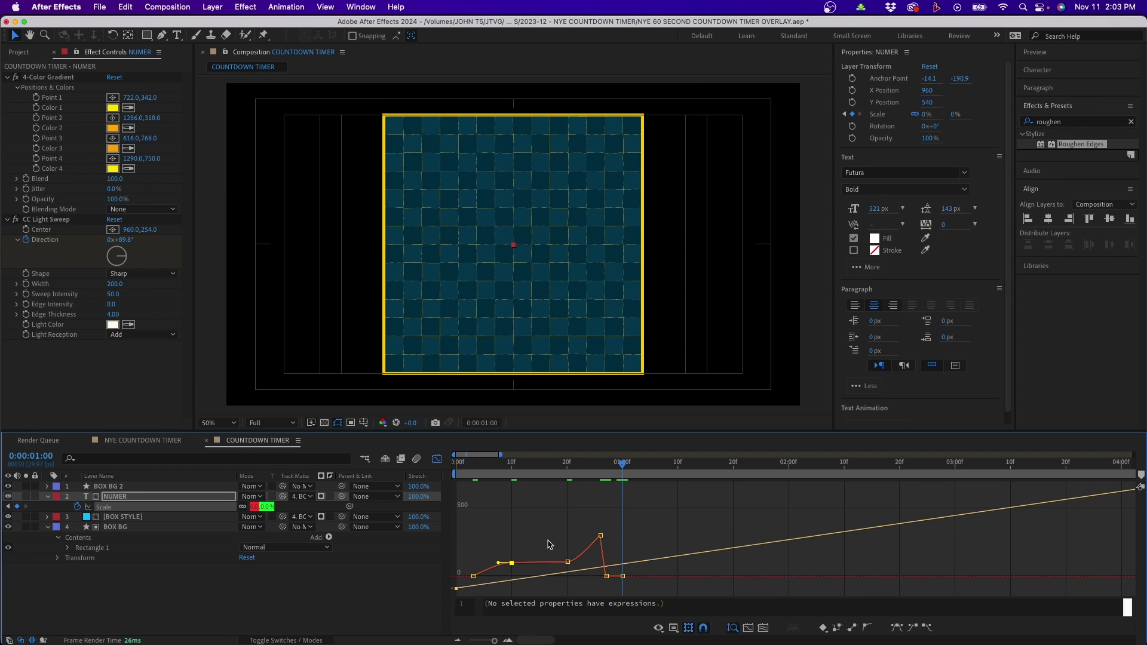
key(grave)
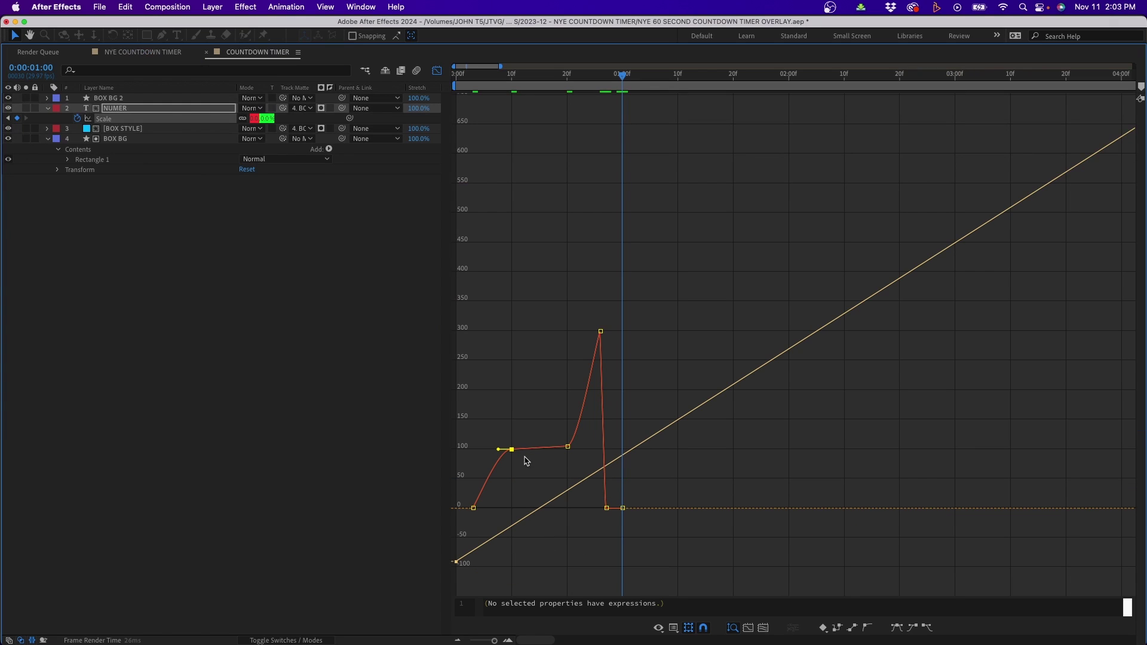
drag(499, 449, 486, 449)
drag(567, 446, 590, 453)
drag(557, 498, 547, 450)
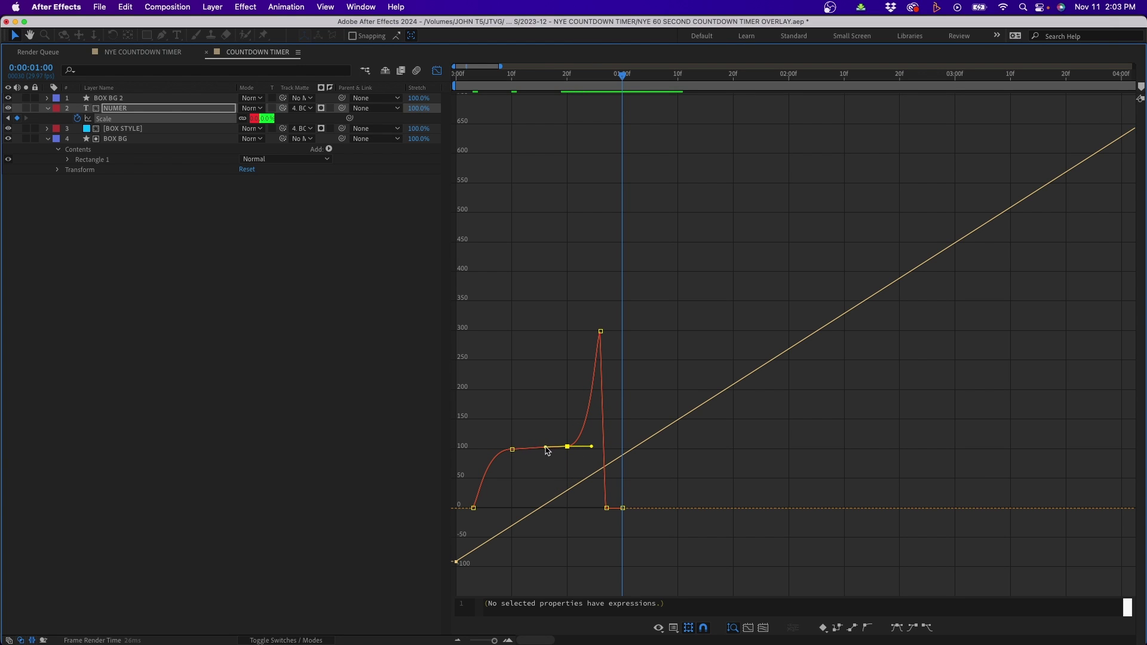
key(grave)
Preview the eased number animation and return from the graph to the keyframe view
key(space)
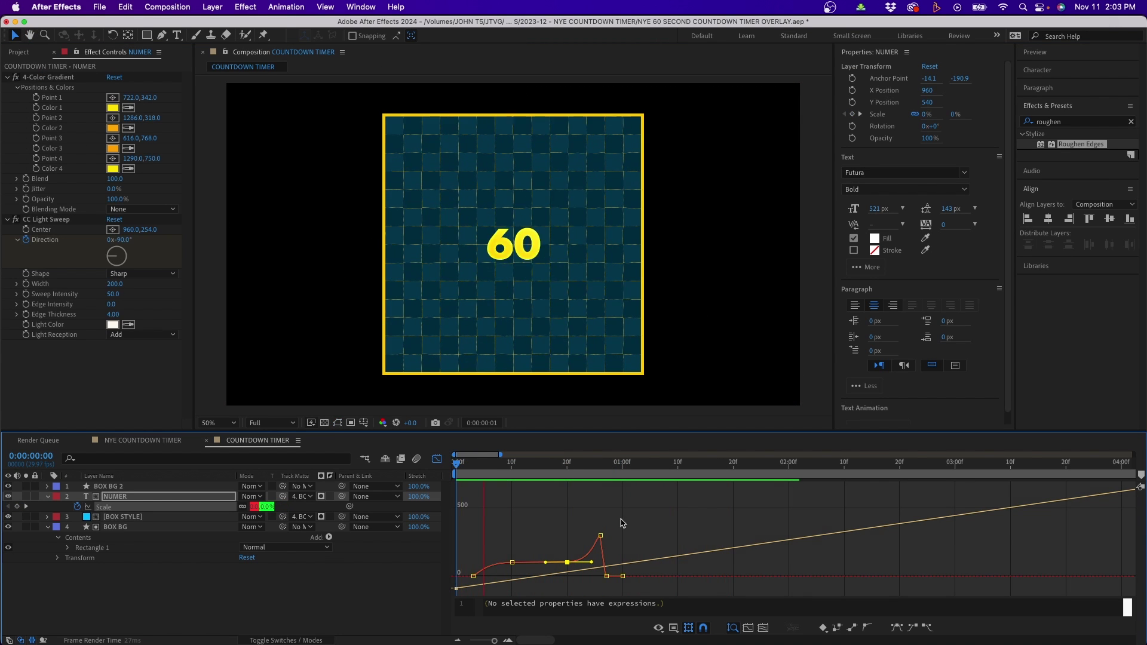
key(space)
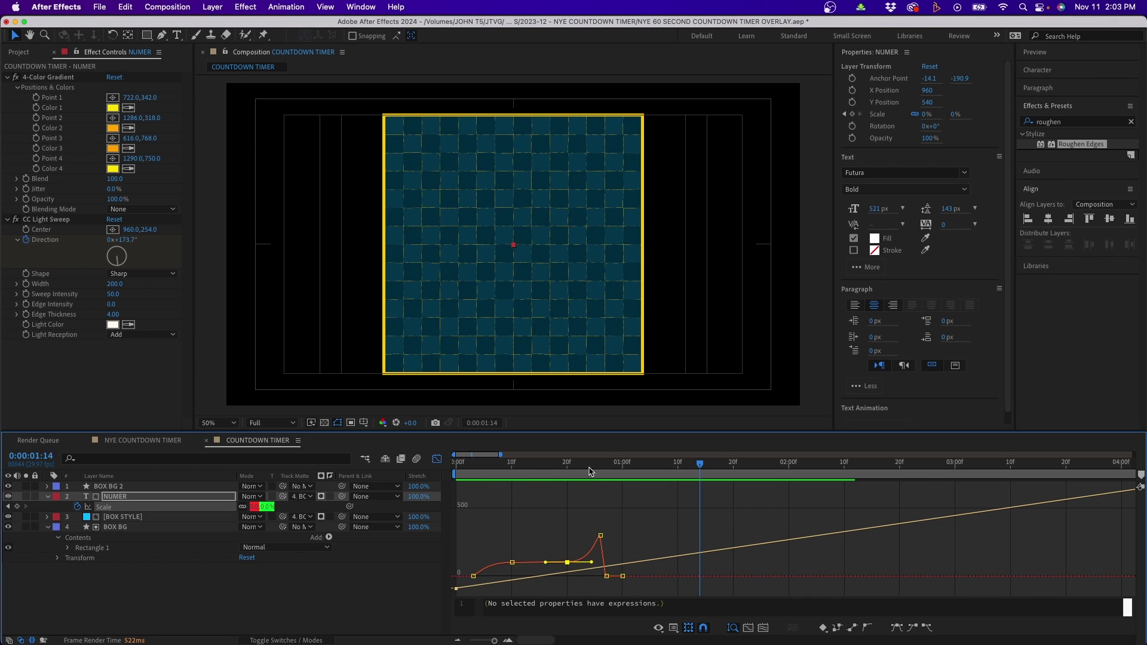
click(436, 459)
click(633, 591)
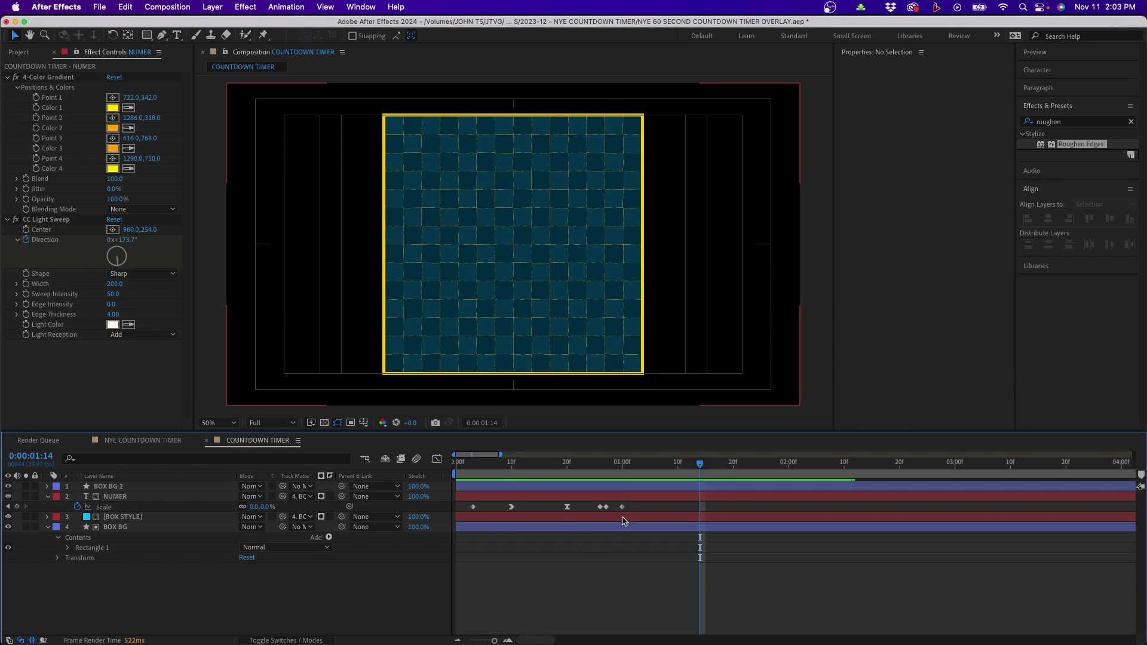
Give NUMER's Scale the expression loopOut(type = "cycle", numKeyframes = 0); and preview the loop from the start
click(623, 471)
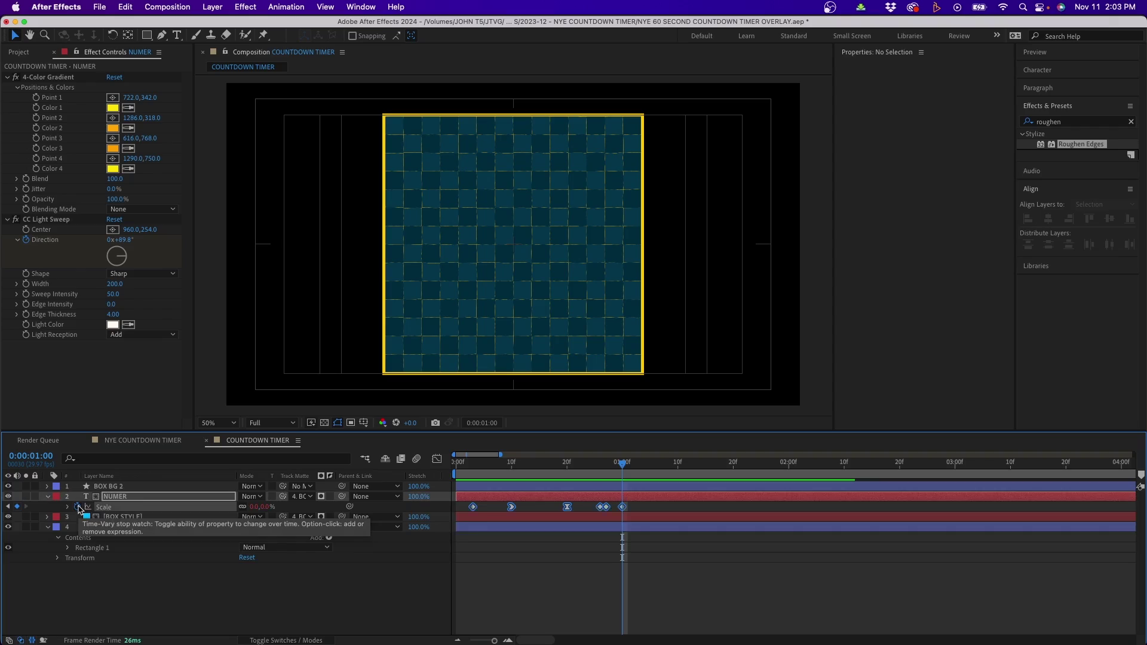
alt+click(78, 506)
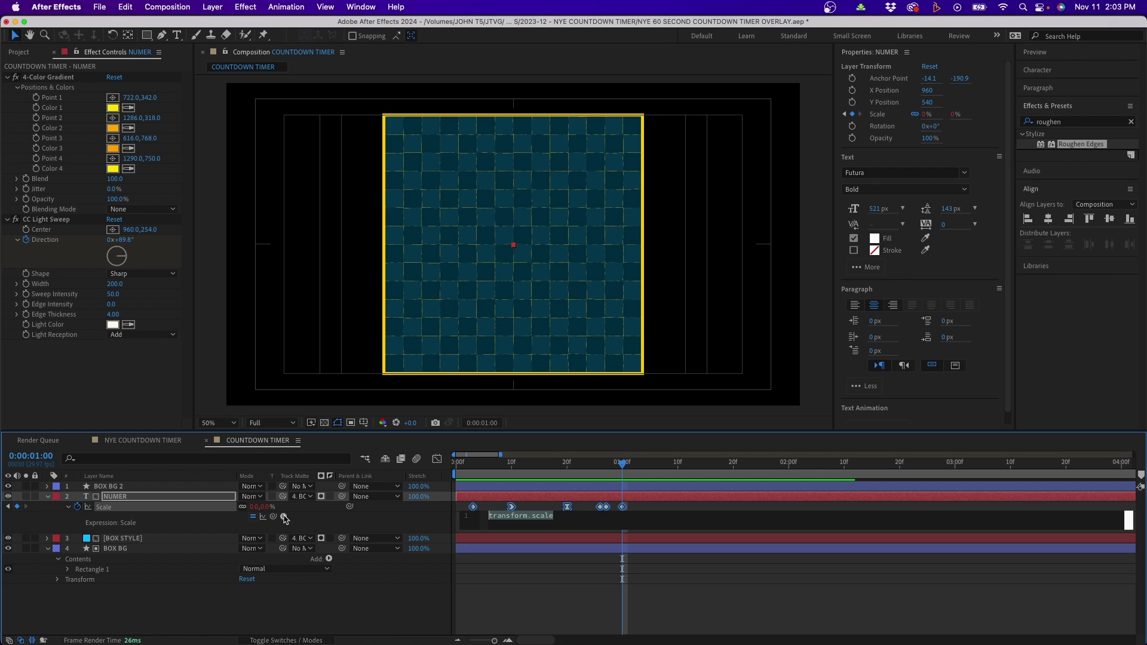
click(285, 517)
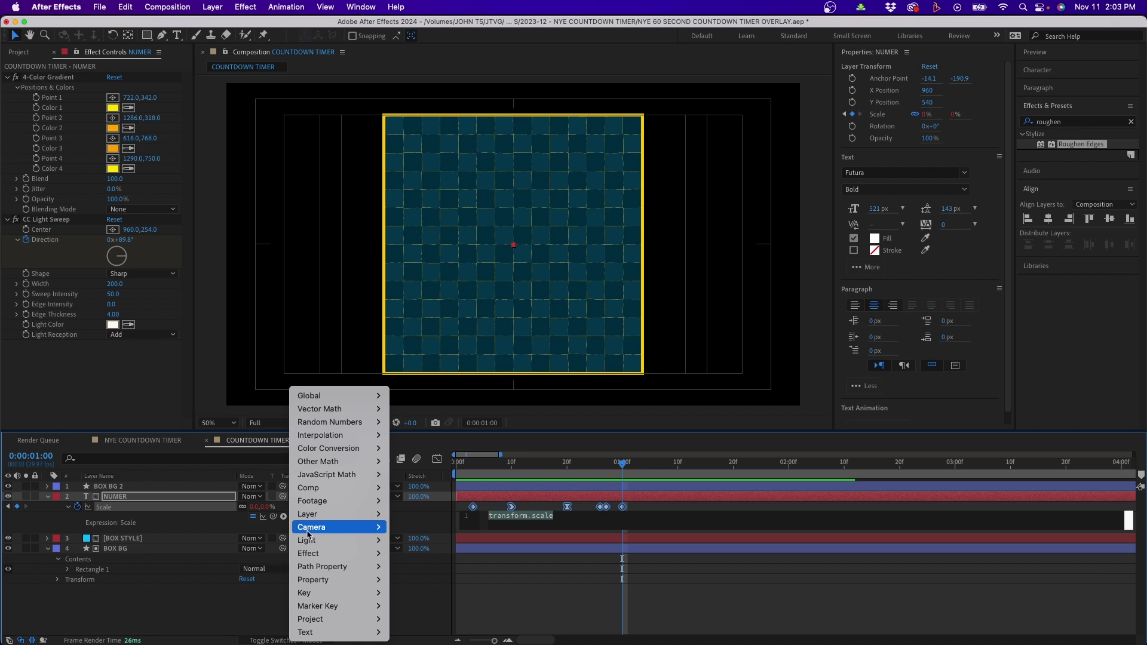
mouse_move(368, 580)
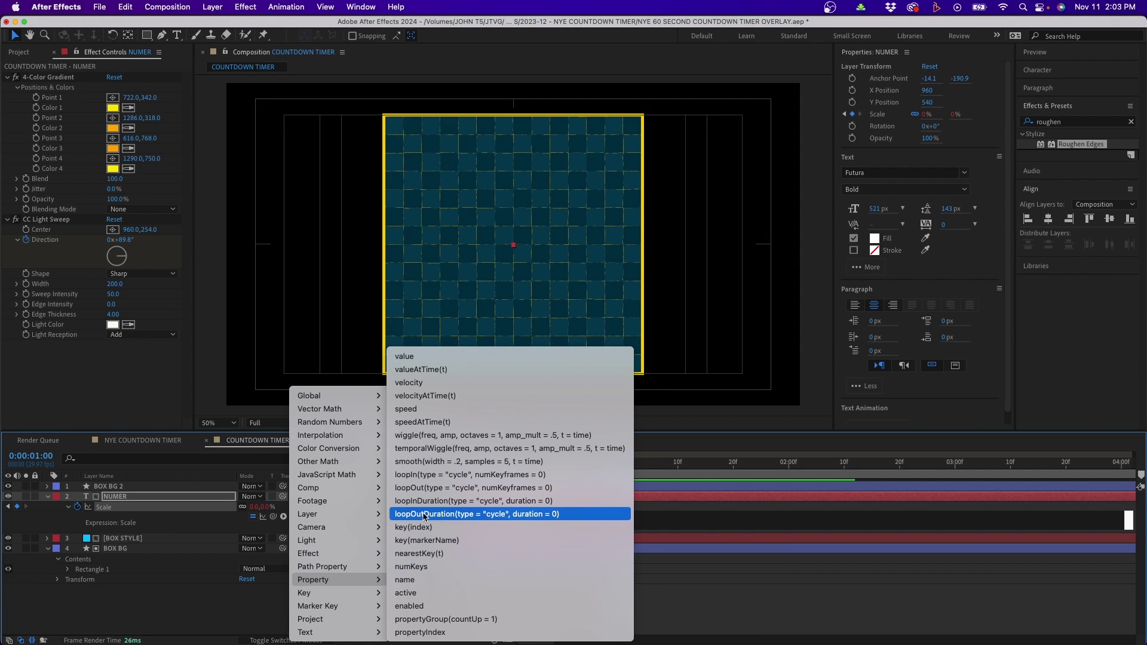
click(557, 488)
text(;)
click(675, 608)
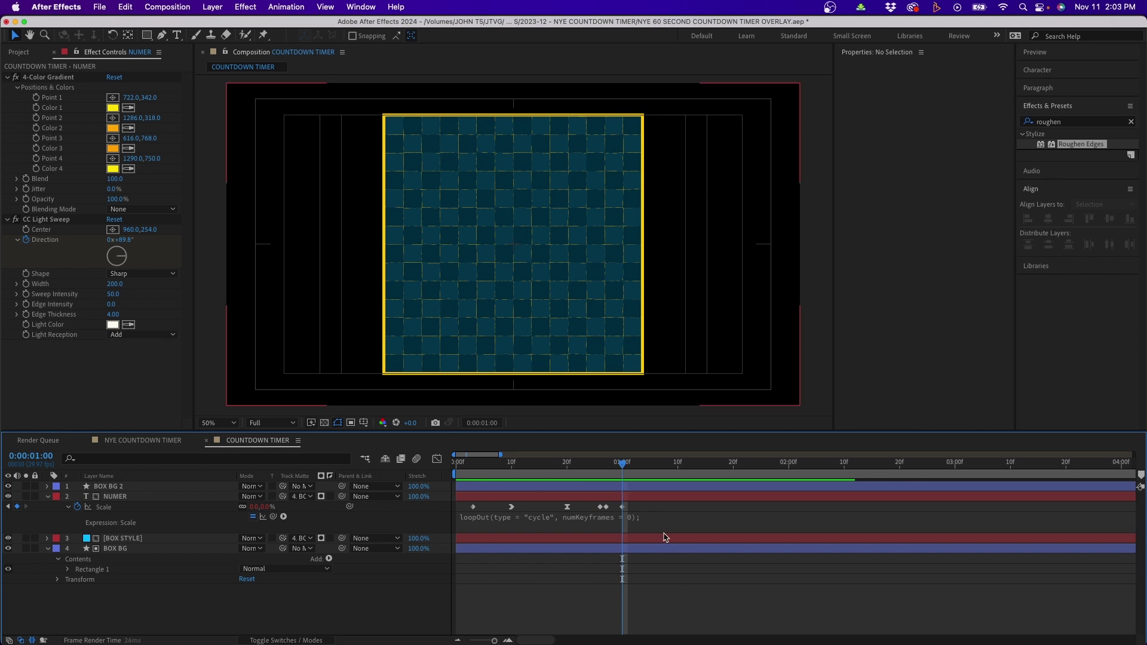
key(Home)
key(space)
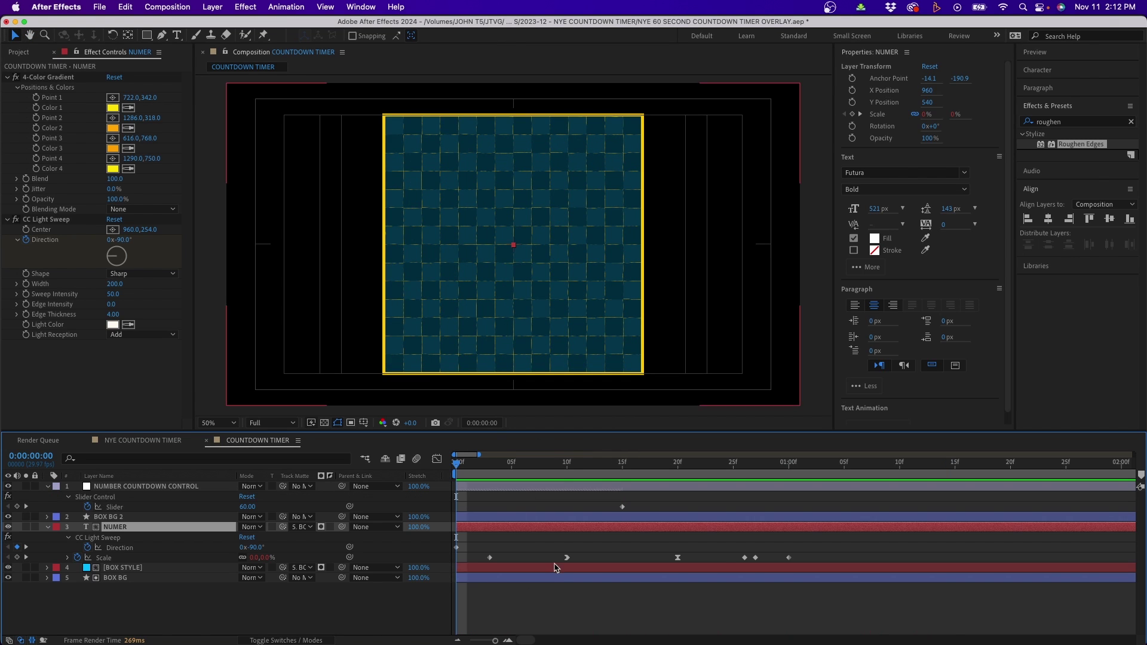
Add a 0% Scale keyframe to NUMER at 0:00:00:00 and scrub through the first second
click(645, 606)
key(minus)
click(583, 531)
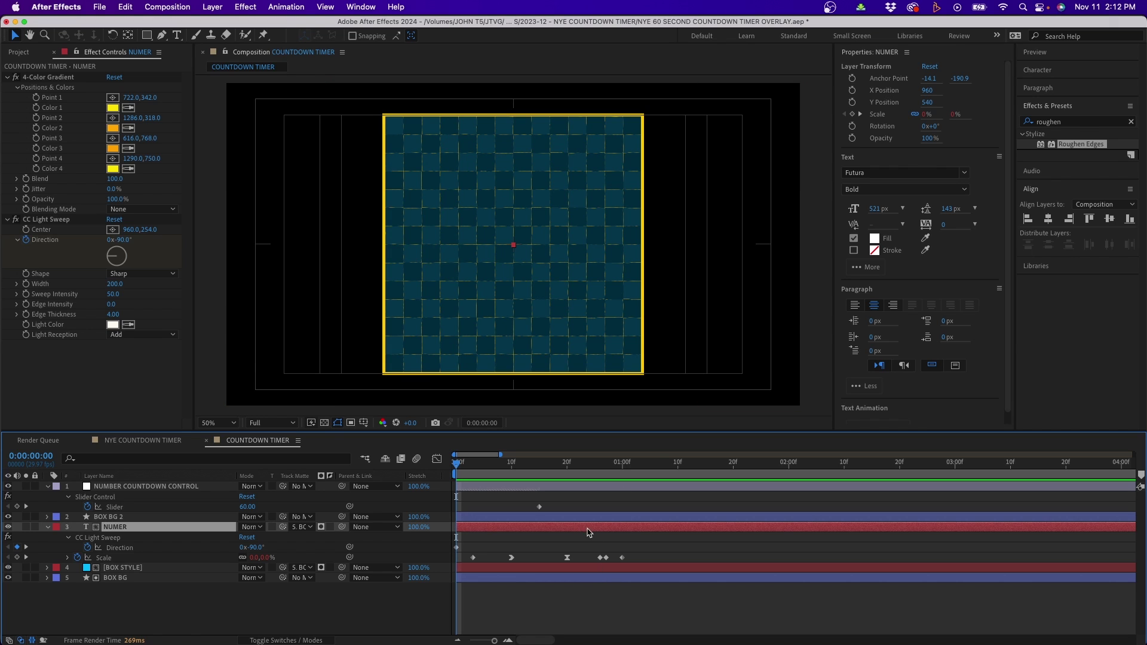
key(alt+shift+s)
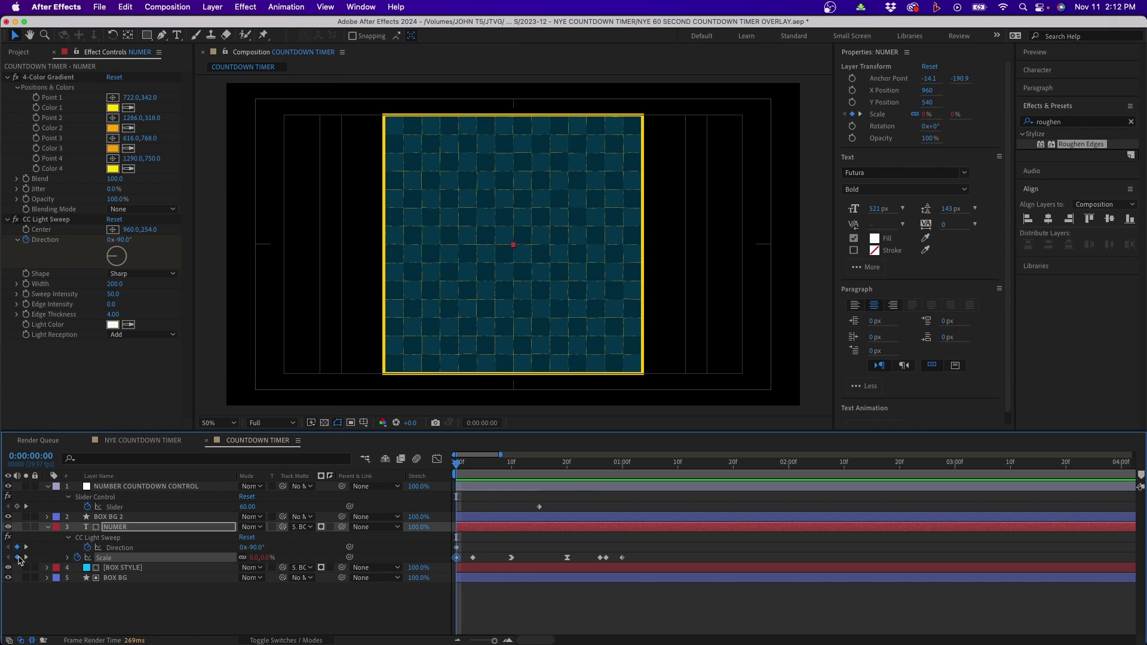
click(523, 587)
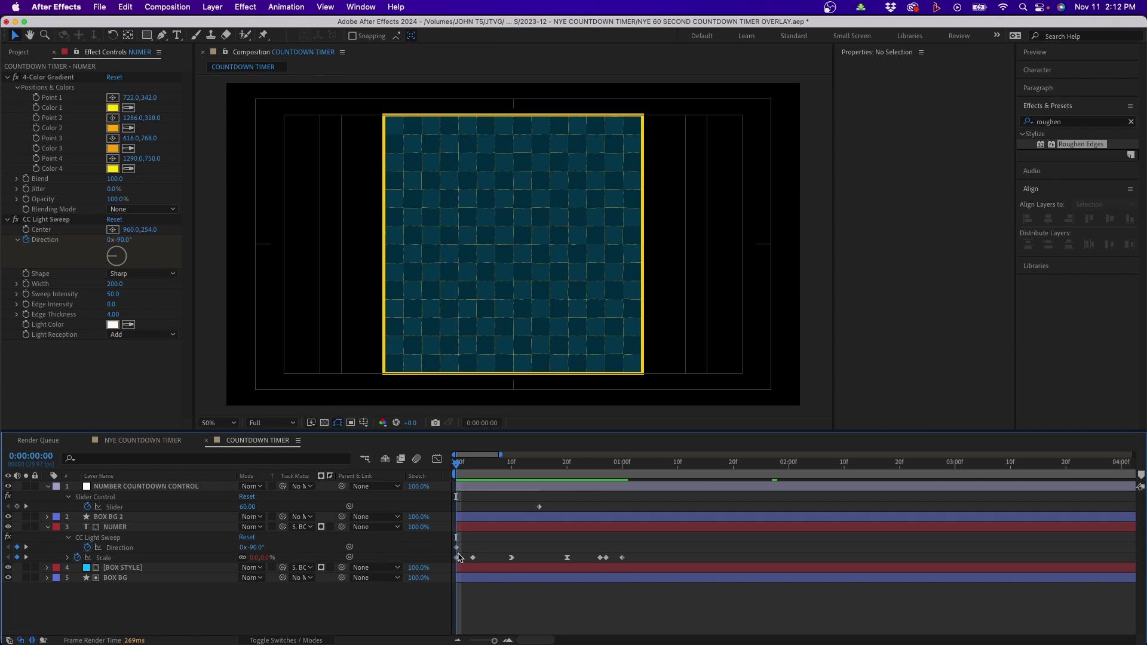
drag(458, 467, 639, 470)
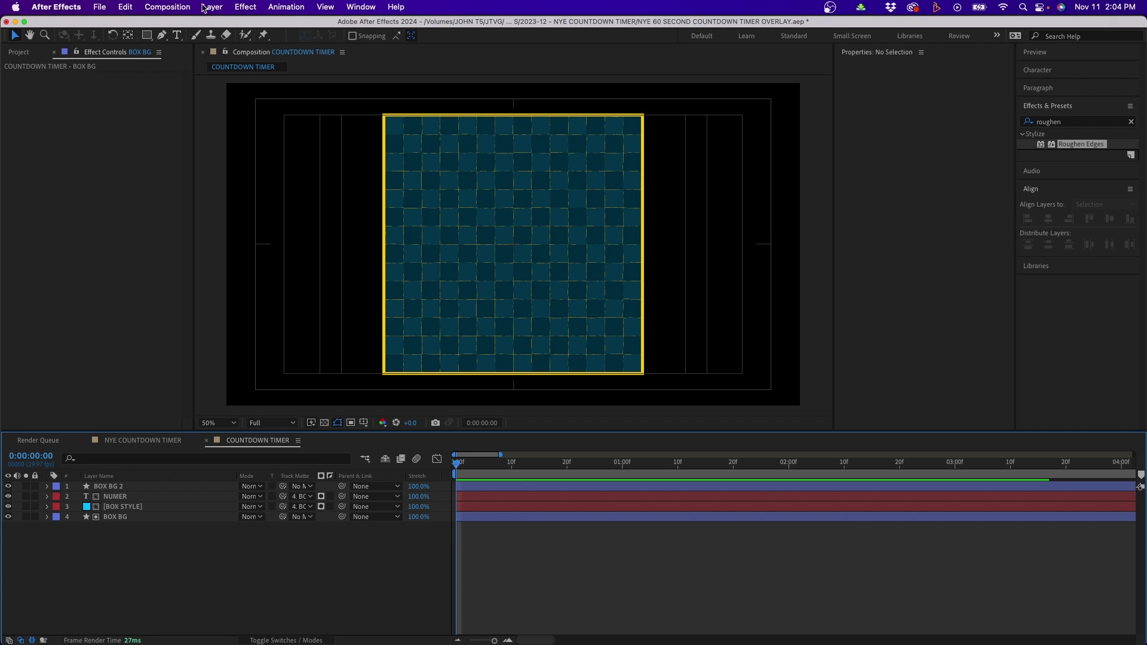
Create an adjustment layer and name it NUMBER COUNTDOWN CONTROL
click(204, 7)
mouse_move(211, 25)
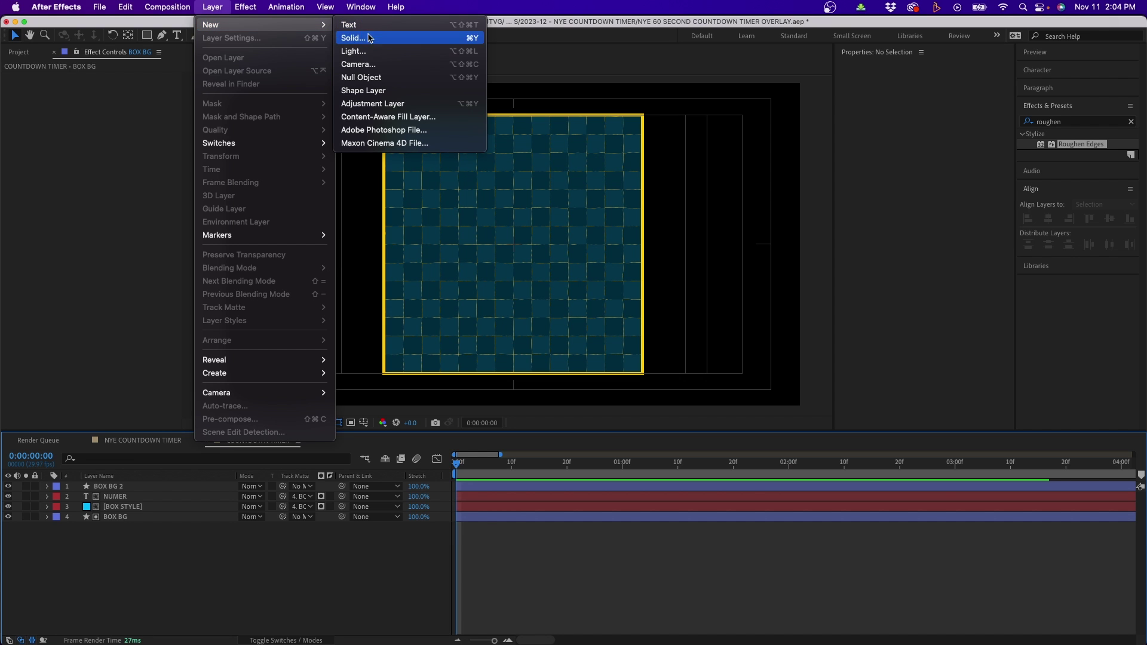
click(361, 104)
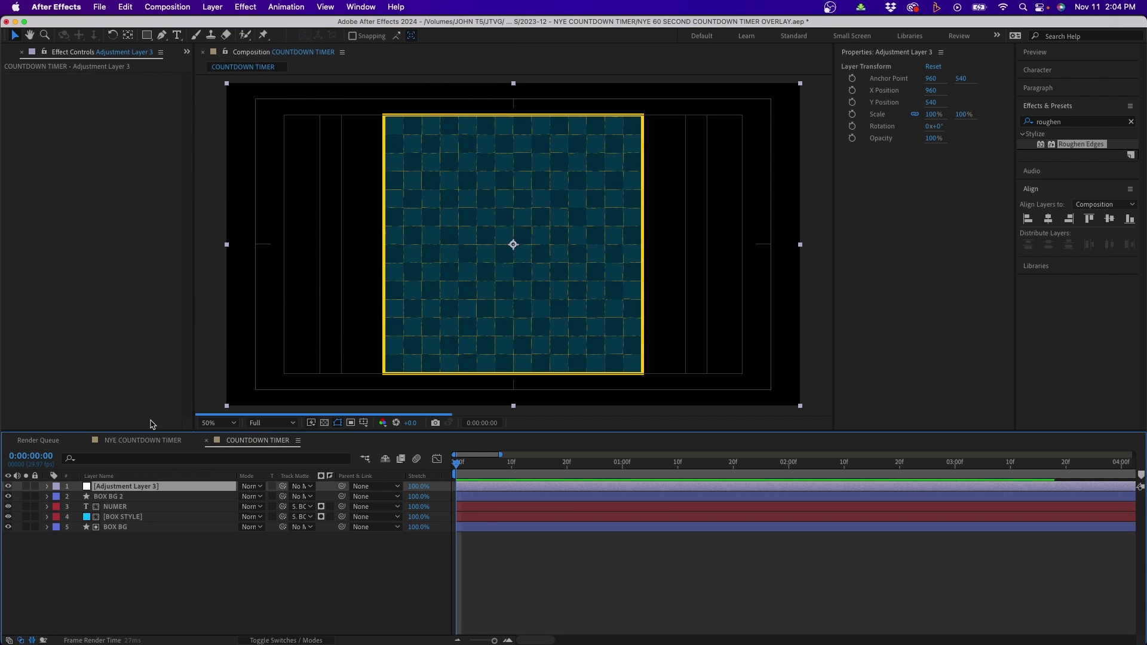
key(Return)
text(NUMBER COUNTDOWN)
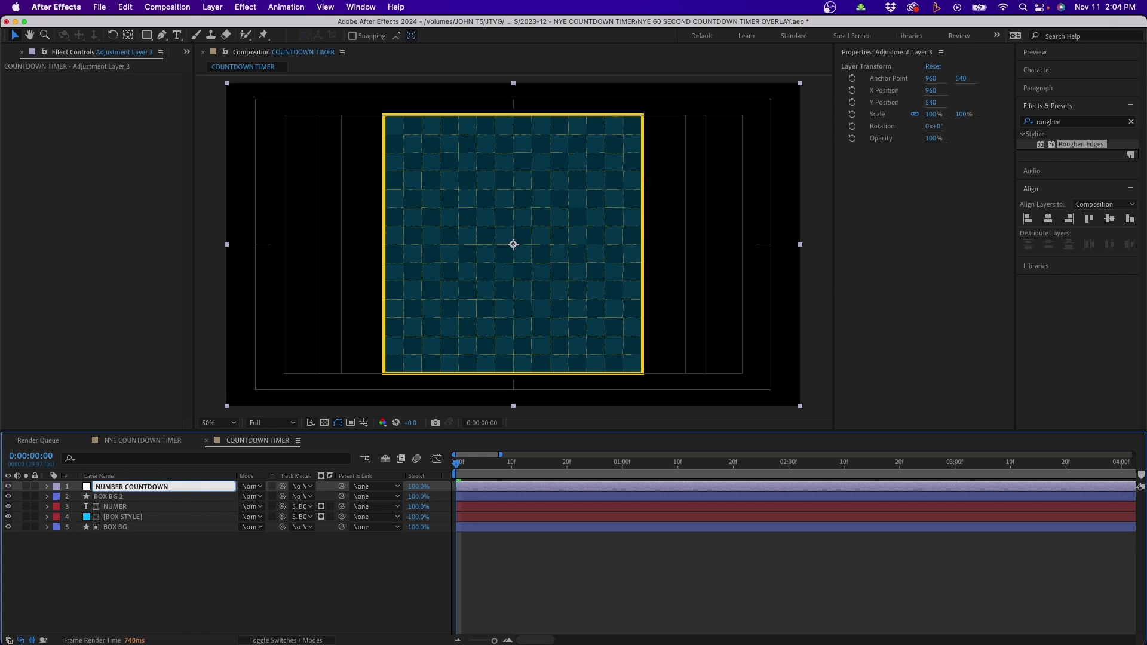
text( CONTROL)
key(Return)
Add a Slider Control to NUMBER COUNTDOWN CONTROL and keyframe its Slider at 60 at 0:00:00:00
click(244, 7)
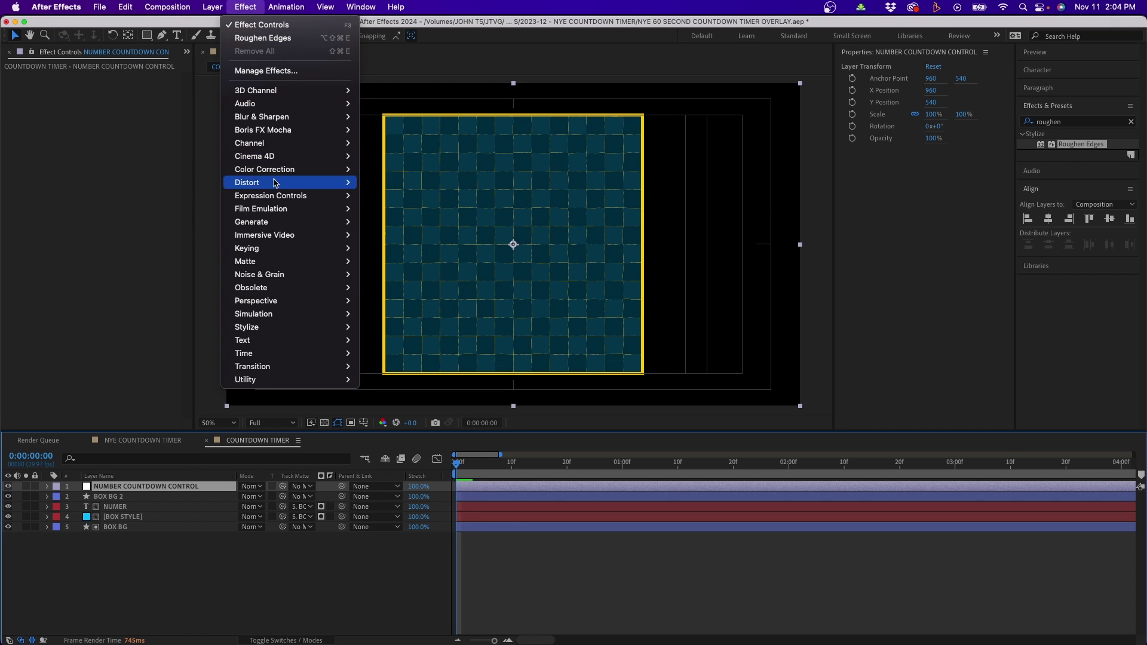
mouse_move(334, 196)
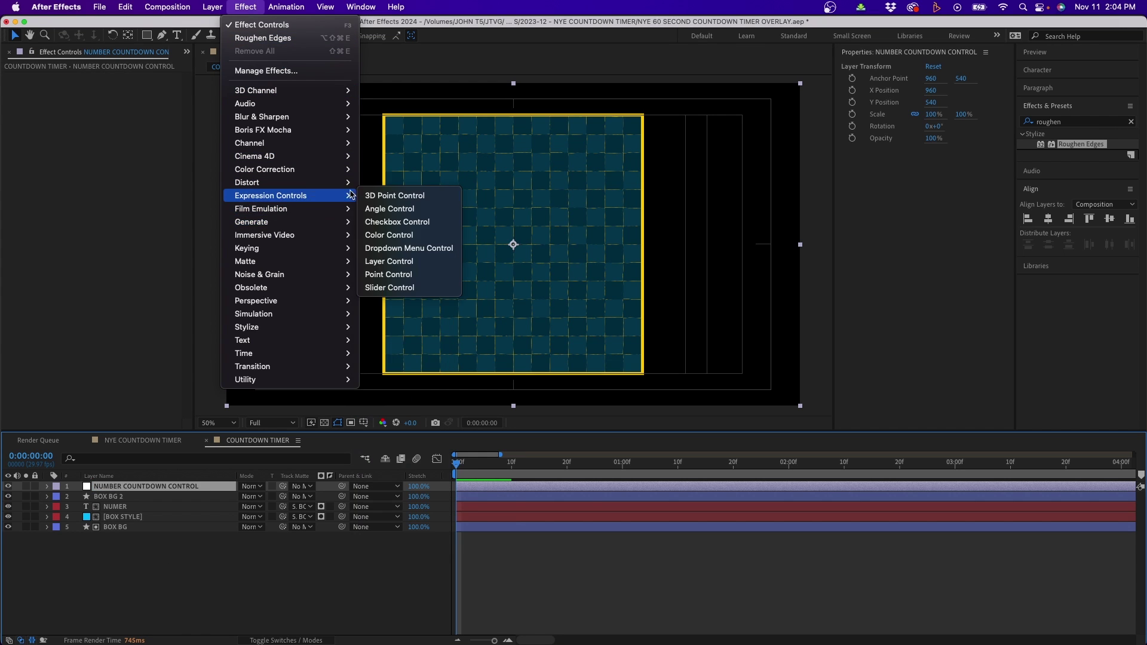
click(393, 286)
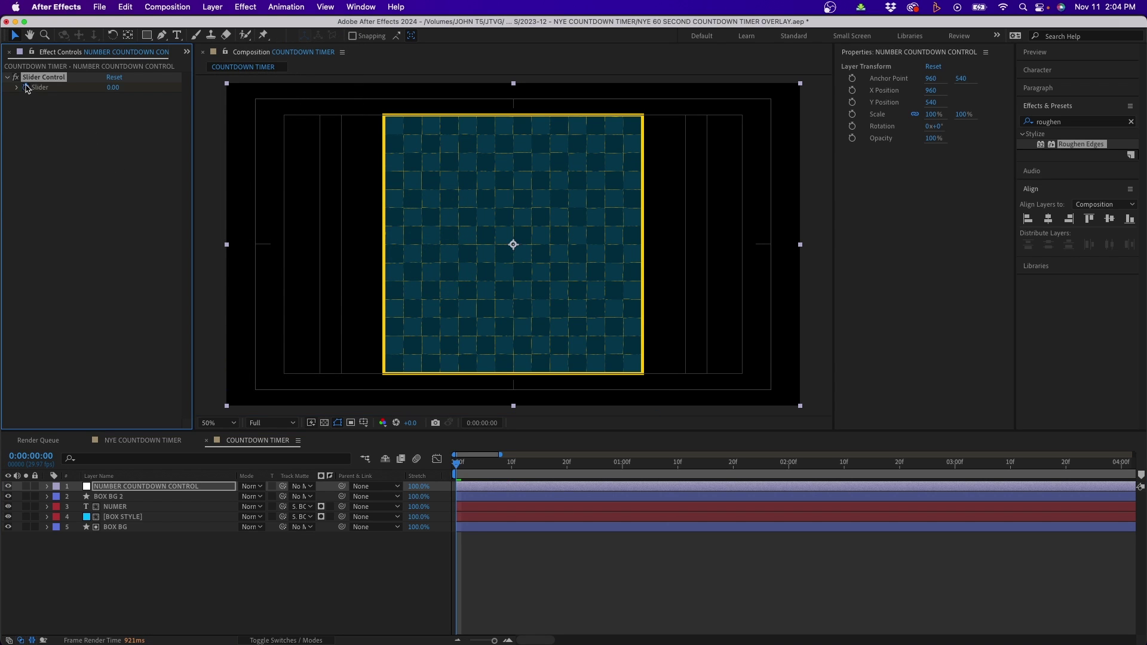
click(112, 87)
text(60)
key(Return)
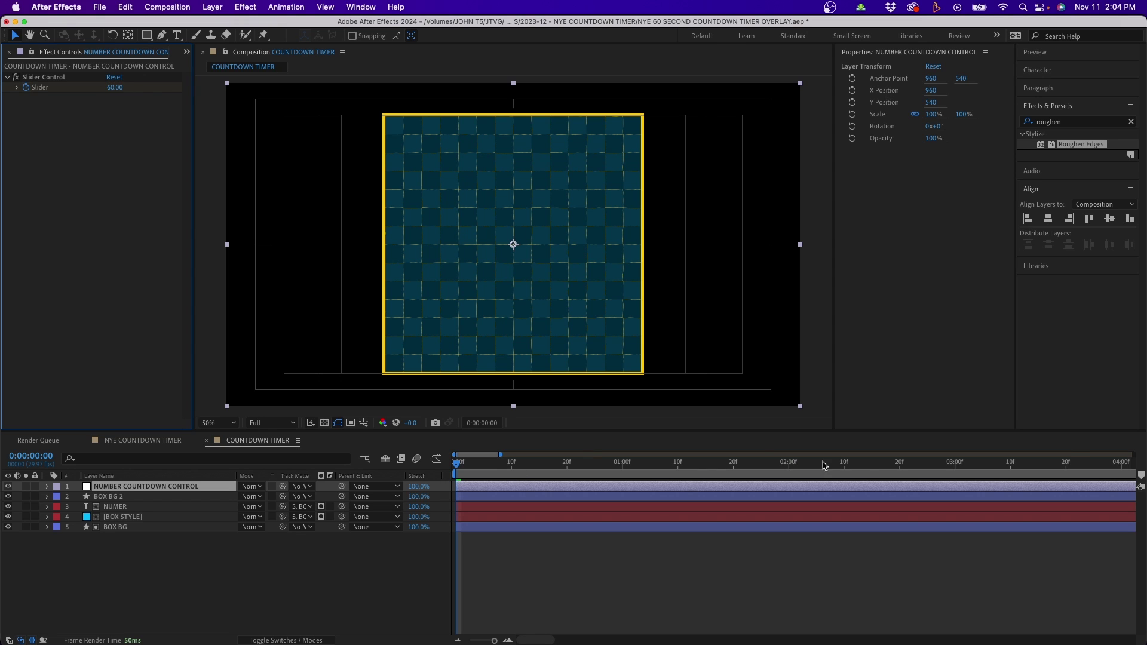
Add a Slider keyframe of 0 at 0:01:00:02 on NUMBER COUNTDOWN CONTROL
scroll(1093, 469, down, 5)
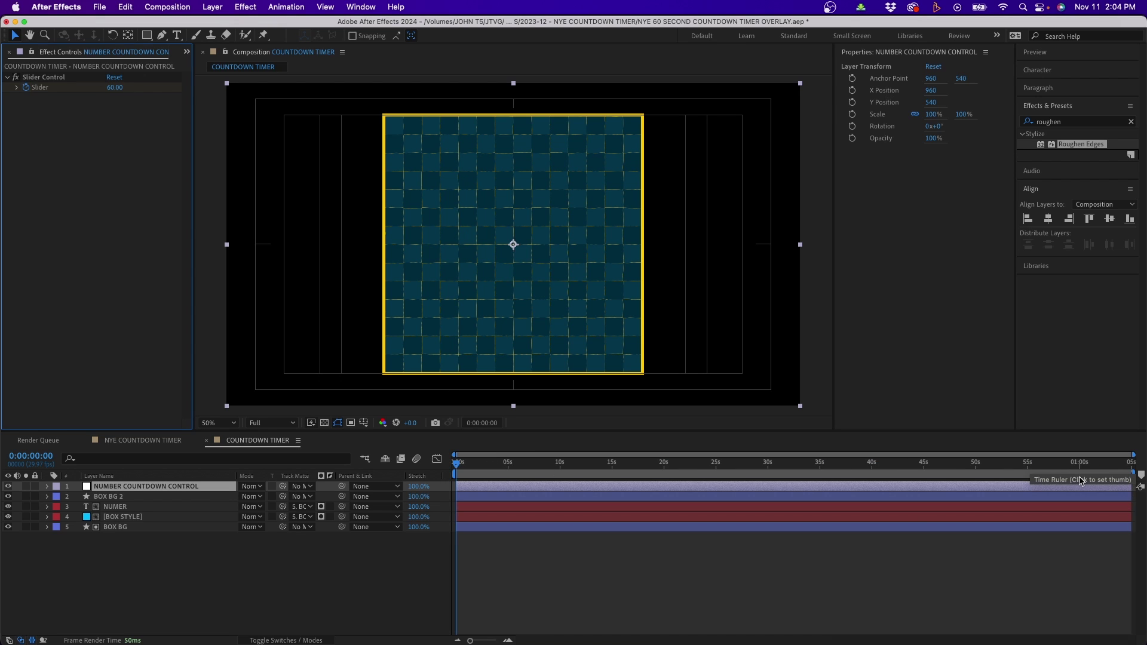
click(1081, 466)
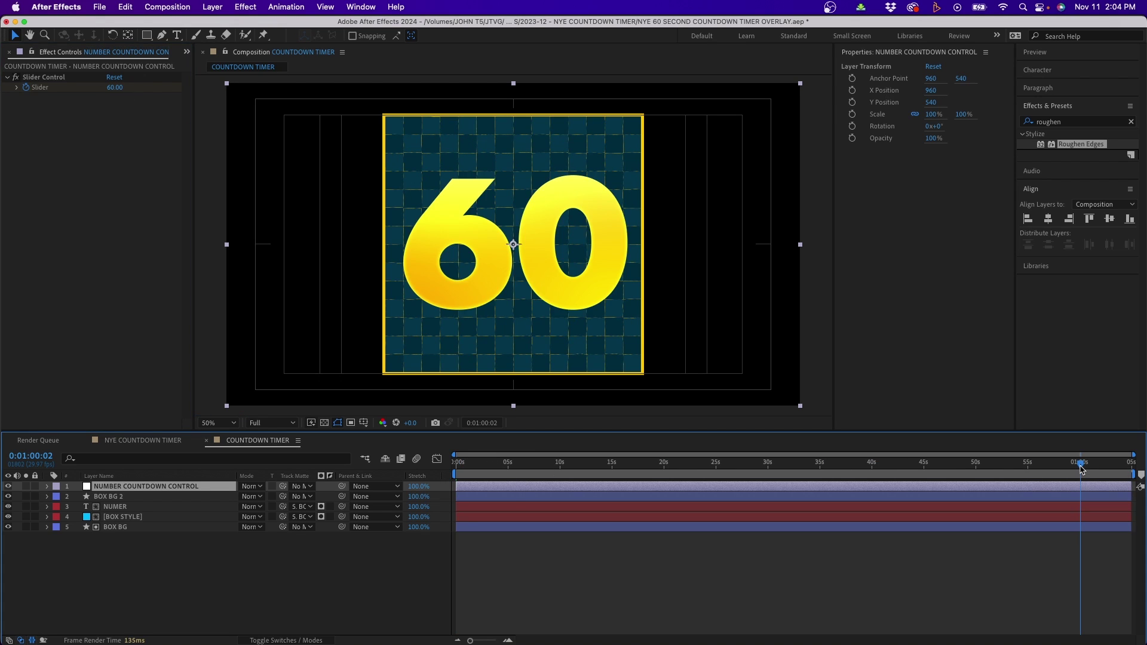
click(113, 87)
text(0)
key(Return)
click(413, 595)
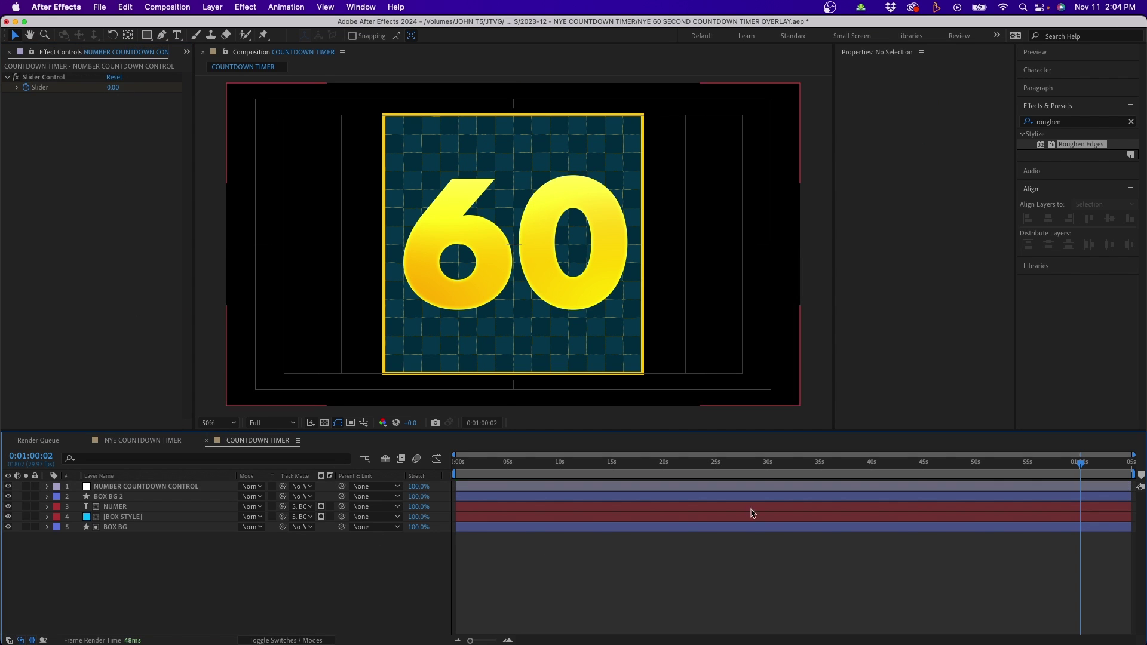
Check the Slider value near the end of the countdown, going to exactly 0:00:59:00
click(1069, 465)
drag(1069, 466, 1064, 466)
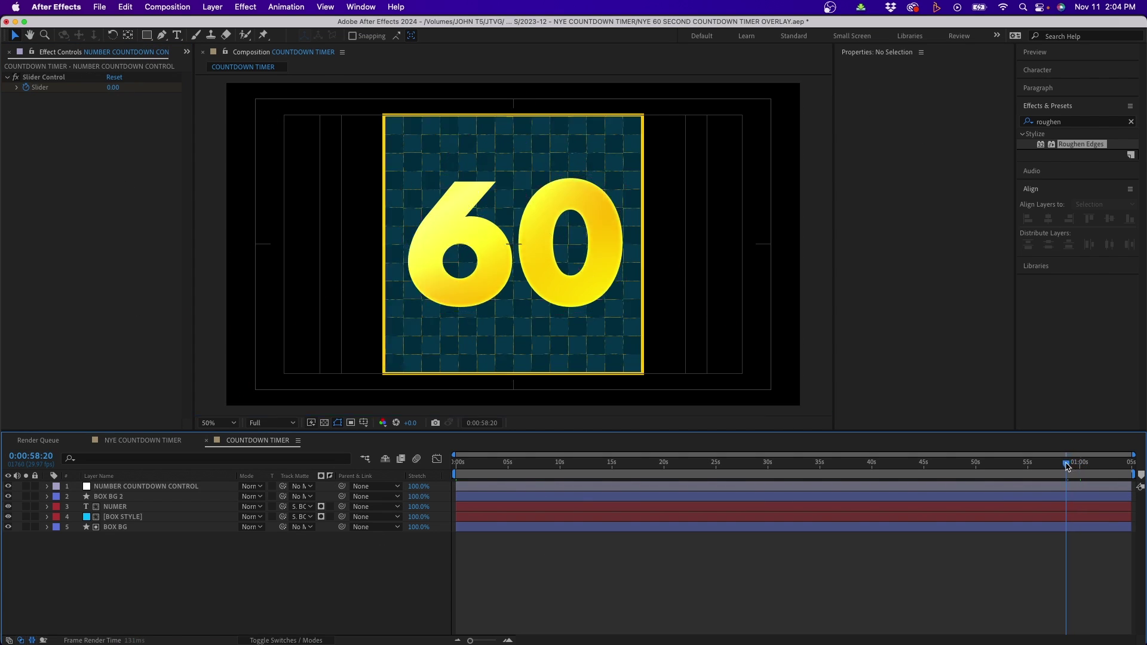
click(38, 455)
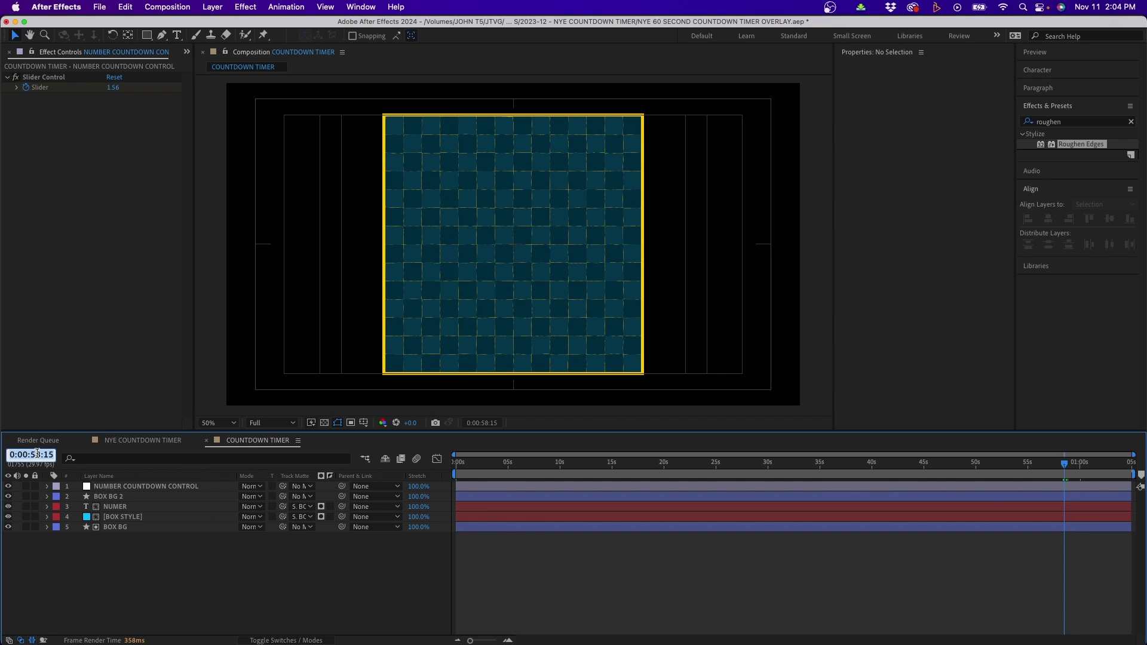
click(39, 454)
key(Return)
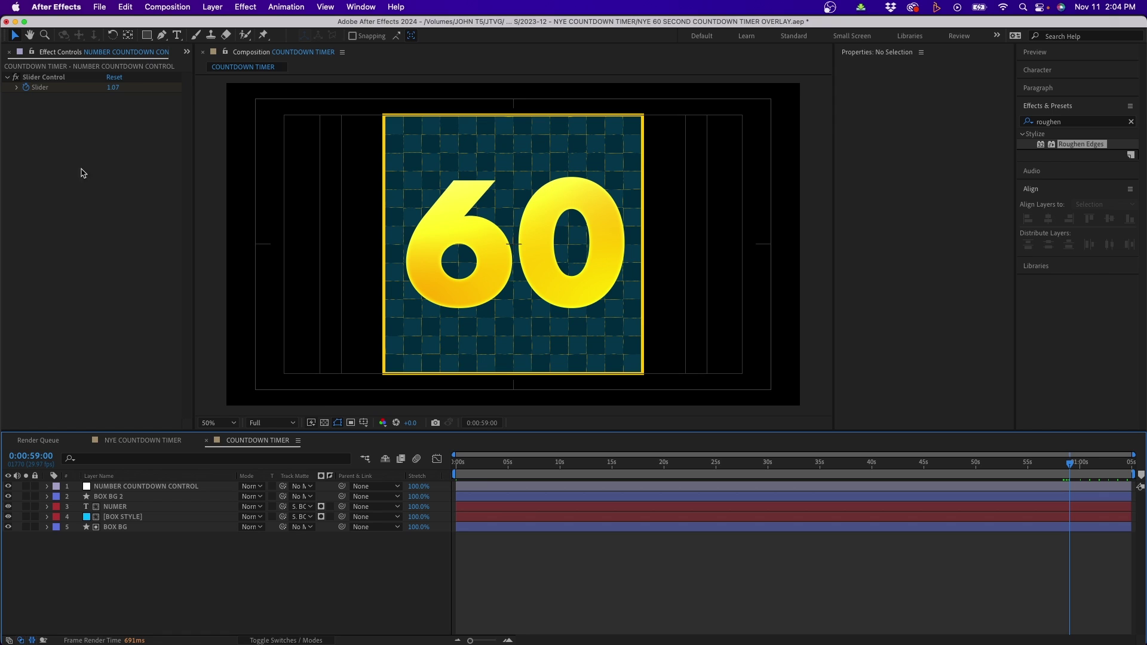
Move the final Slider keyframe of NUMBER COUNTDOWN CONTROL to 0:00:59:00 and check the values at both keyframes
click(970, 486)
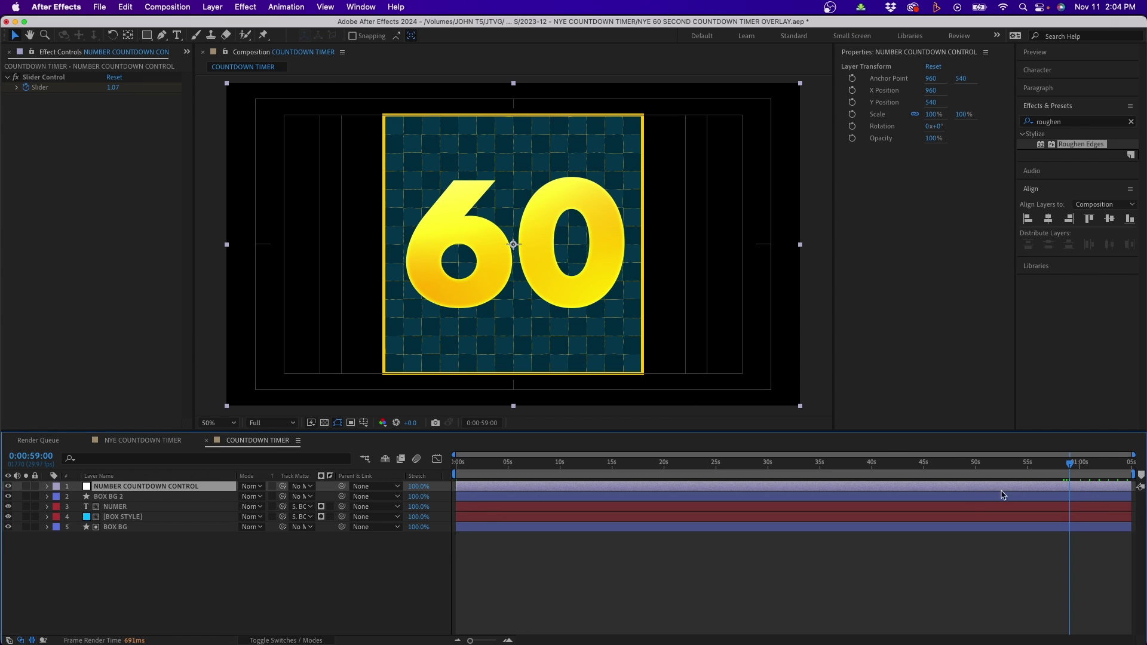
key(u)
click(1078, 507)
drag(1078, 508, 1070, 507)
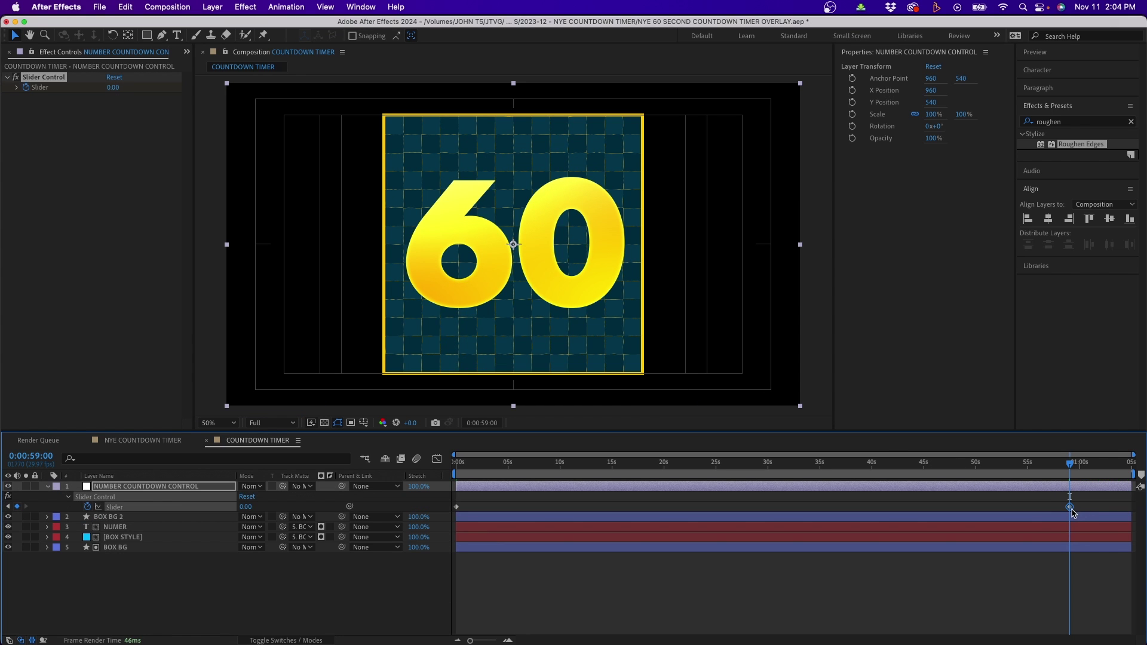
click(1029, 580)
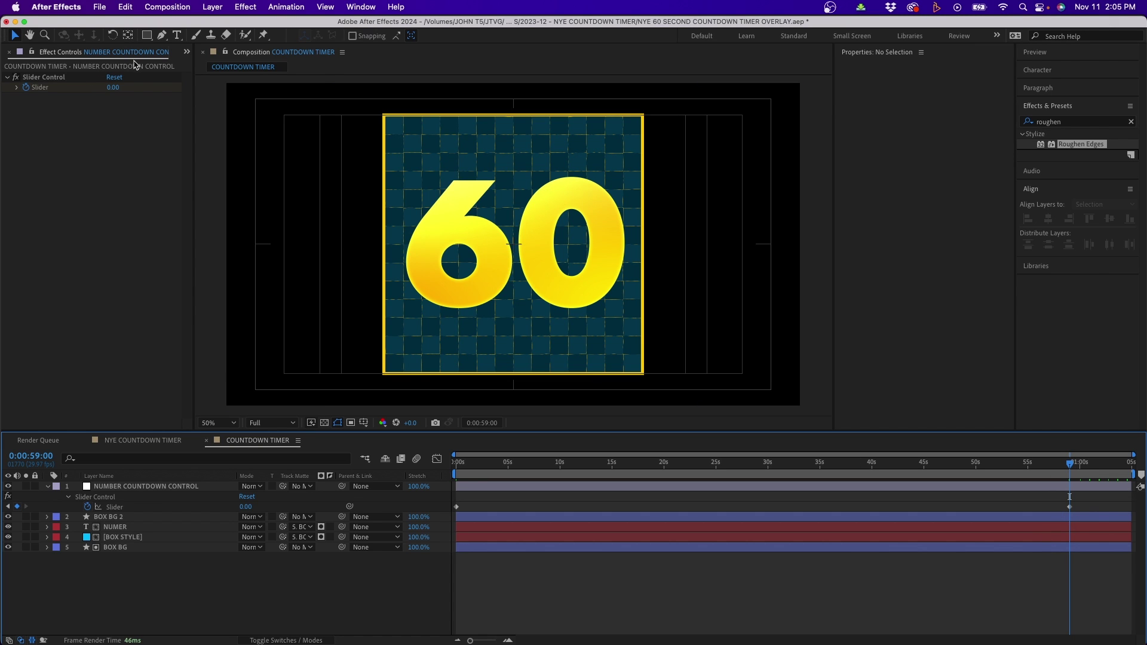
drag(488, 472, 422, 460)
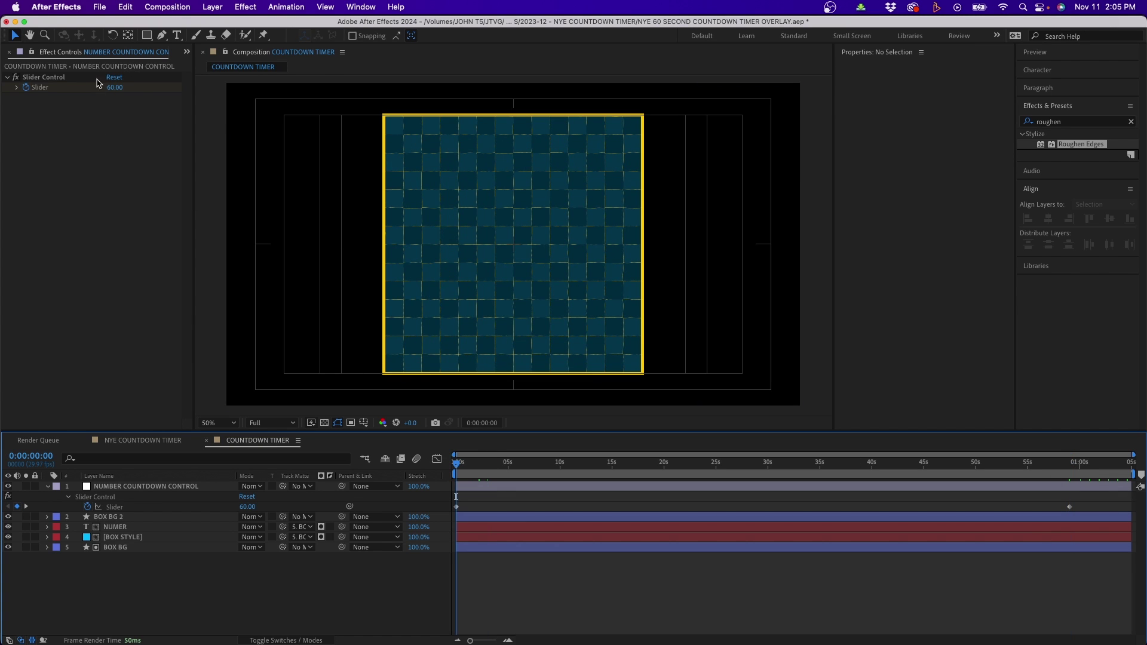
click(27, 506)
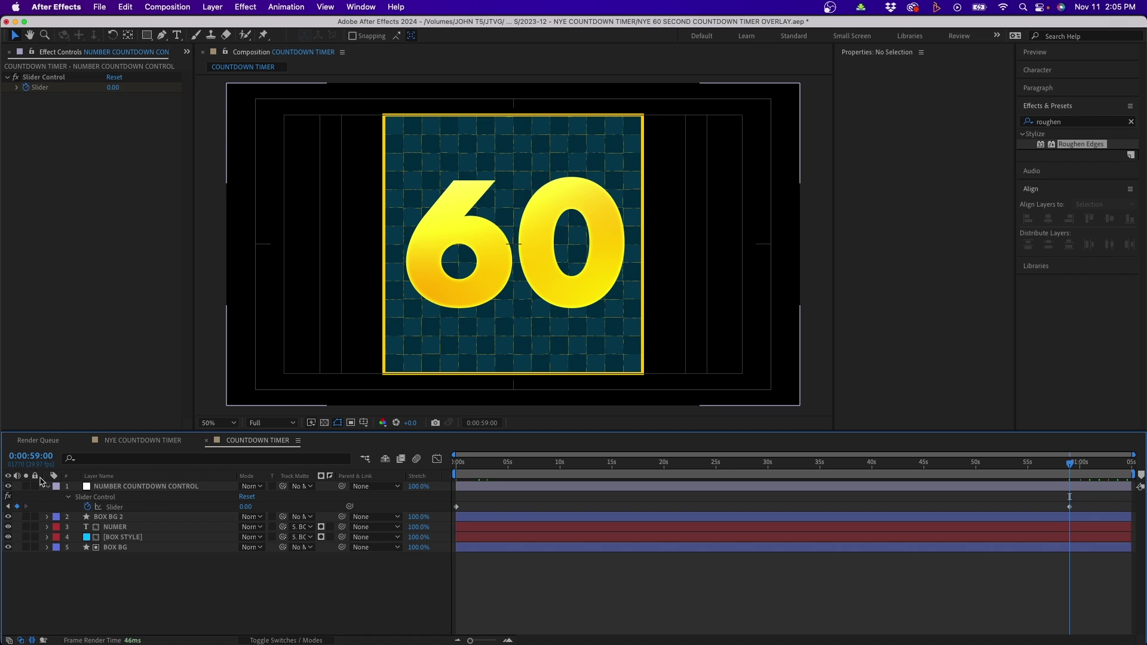
Link NUMER's Source Text to the Slider of NUMBER COUNTDOWN CONTROL and preview the countdown from the start
click(64, 528)
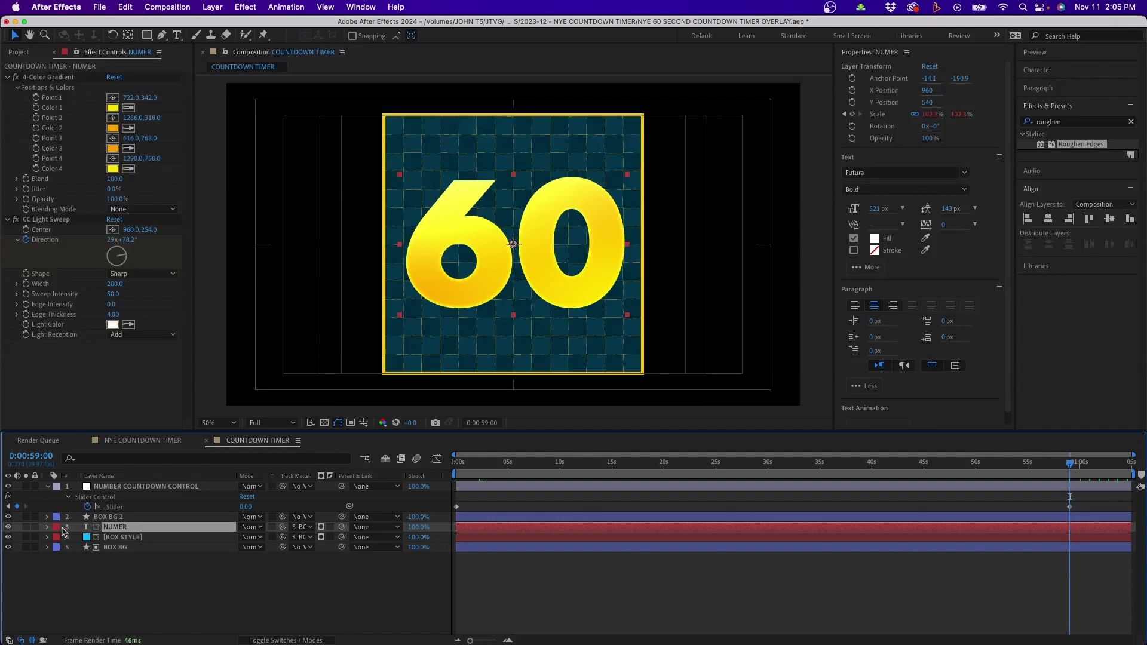
click(47, 526)
click(58, 538)
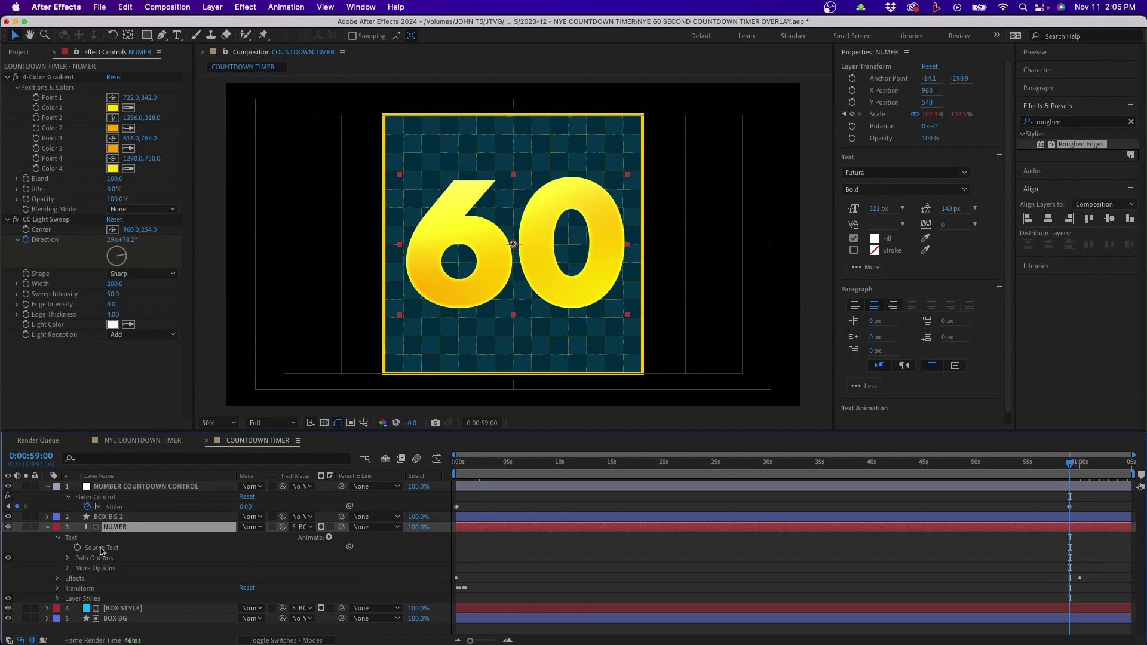
click(102, 547)
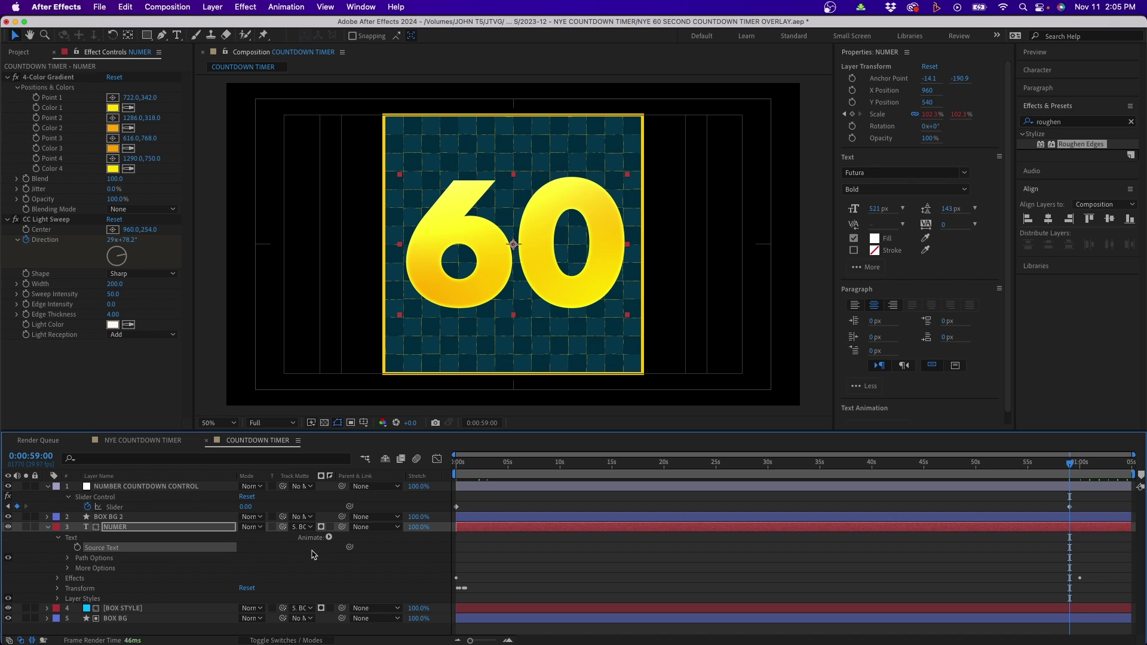
drag(335, 568, 350, 547)
click(136, 488)
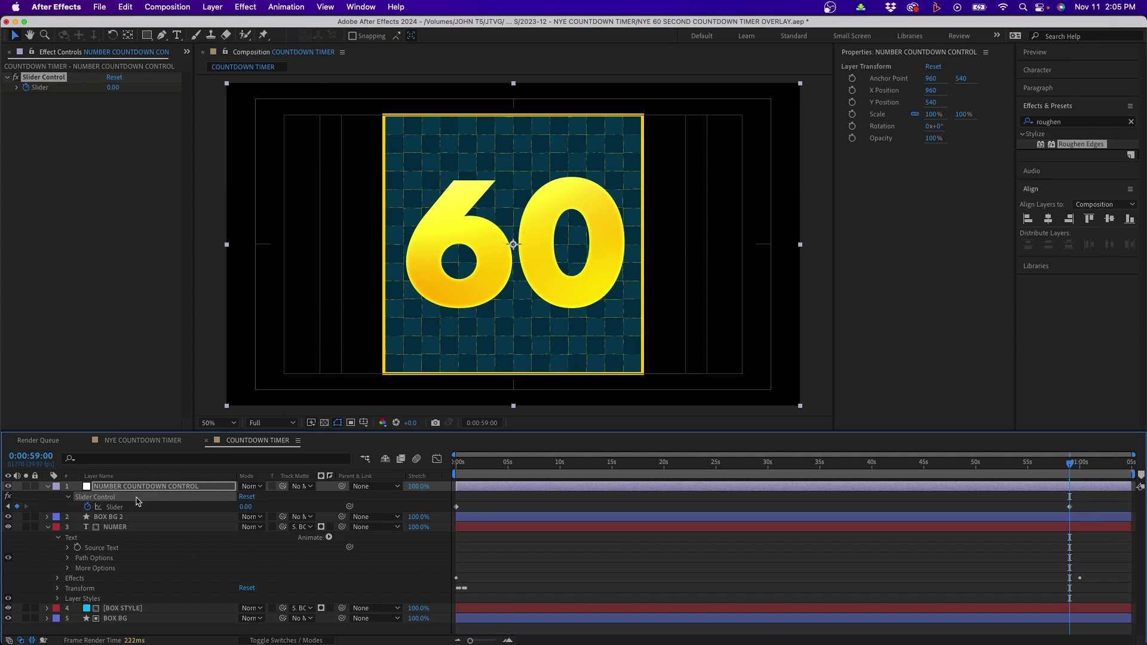
drag(349, 546, 33, 87)
click(248, 92)
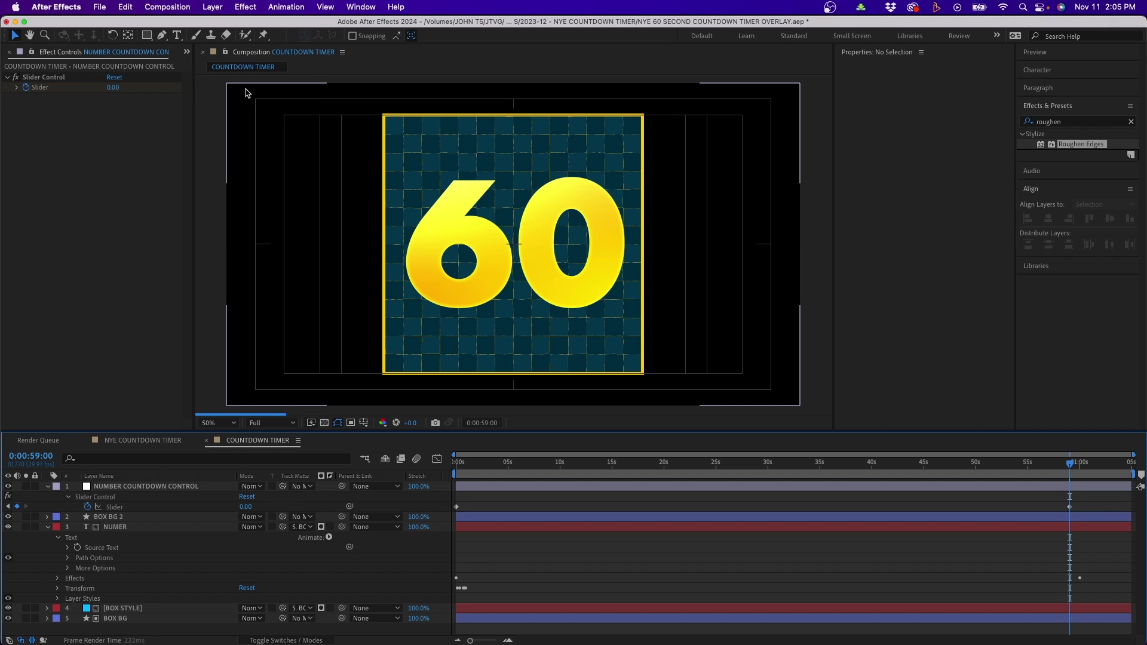
click(506, 467)
key(Home)
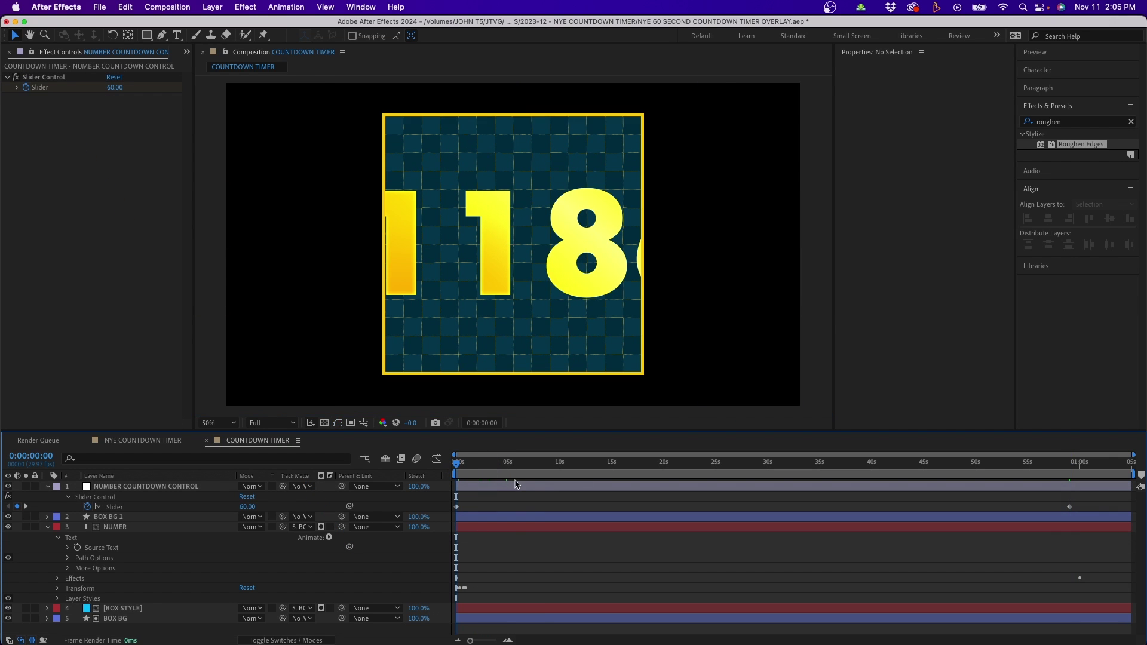
key(space)
drag(560, 471, 545, 463)
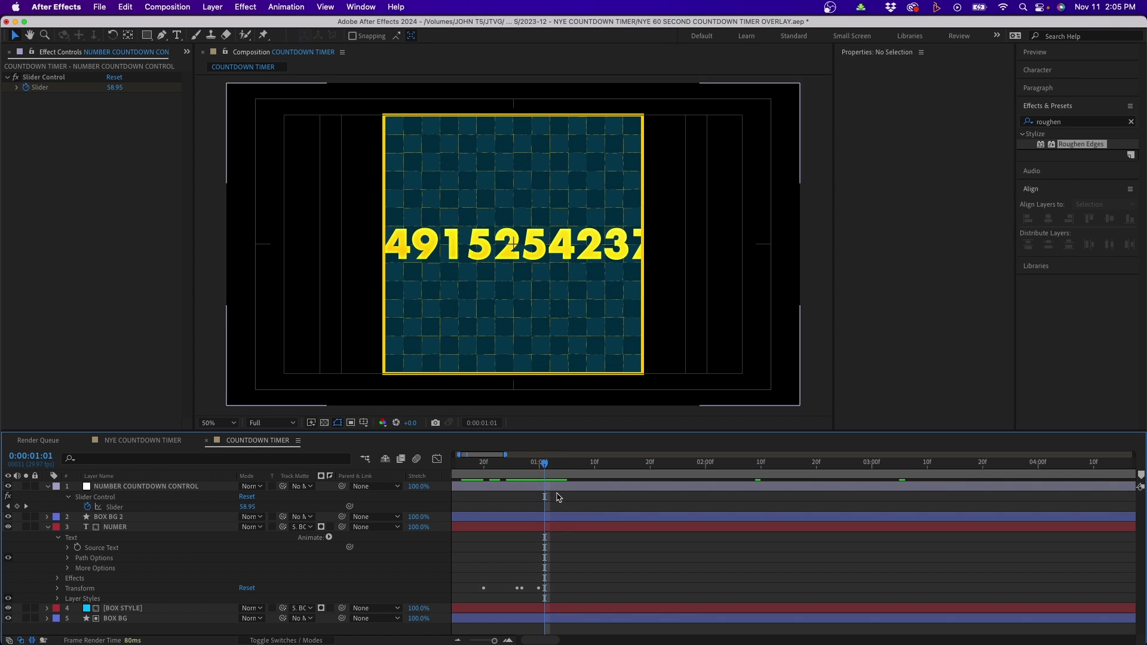
Edit NUMER's Source Text expression to assign the slider reference to x and add the second line Math.round(x);
click(506, 528)
click(68, 548)
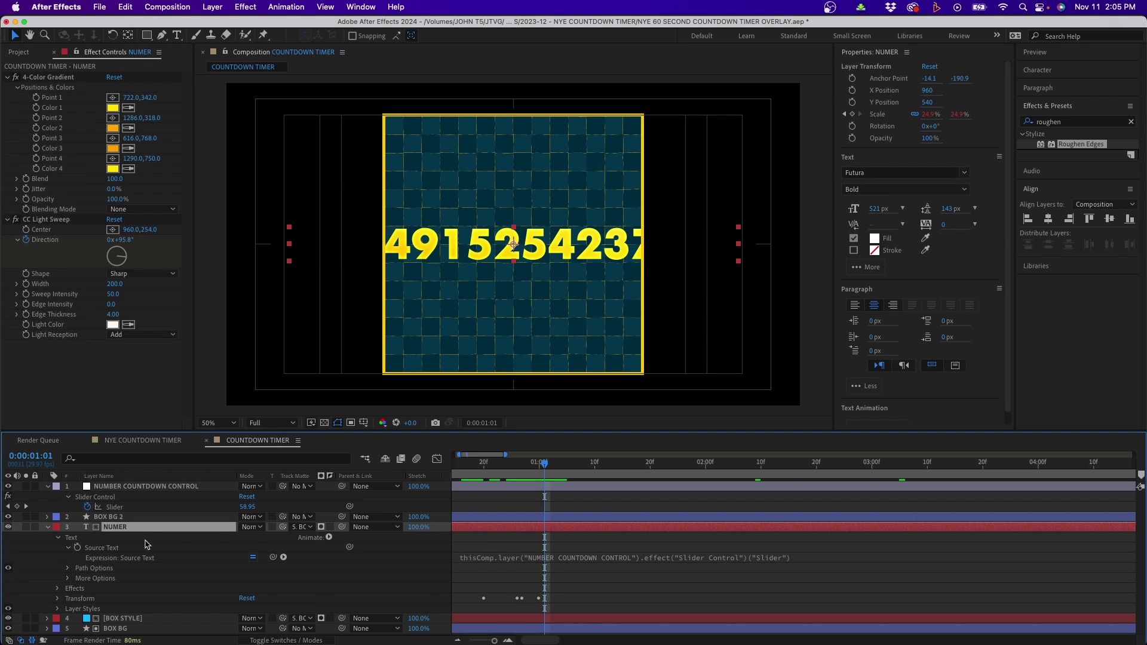
click(497, 561)
click(519, 558)
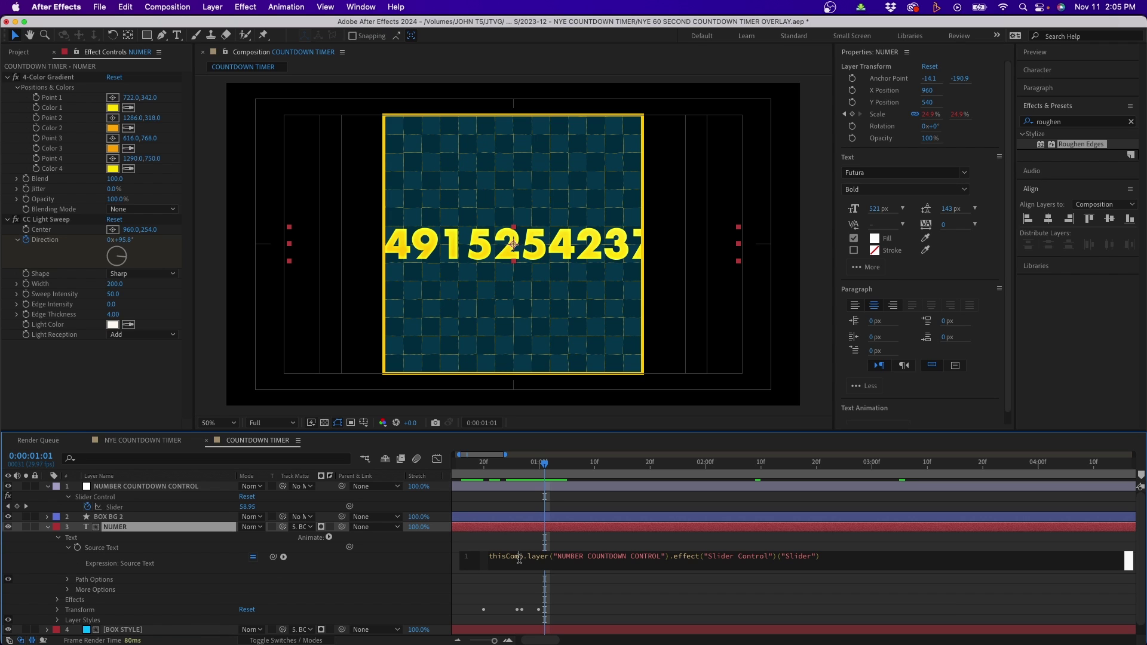
text(x =)
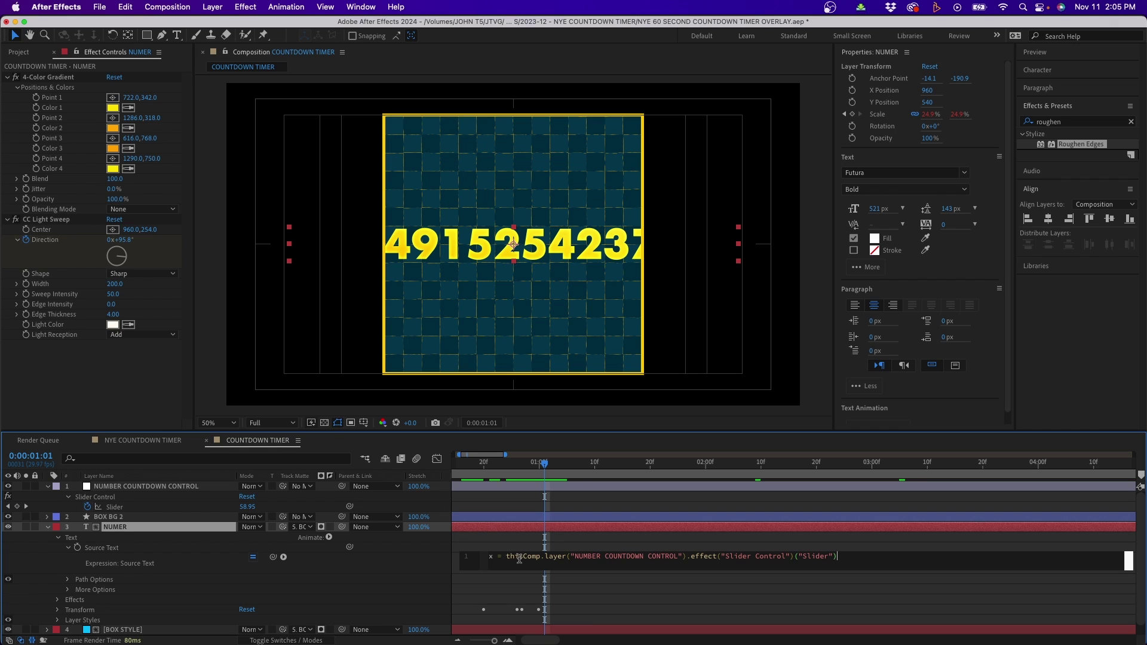
key(Return)
click(491, 565)
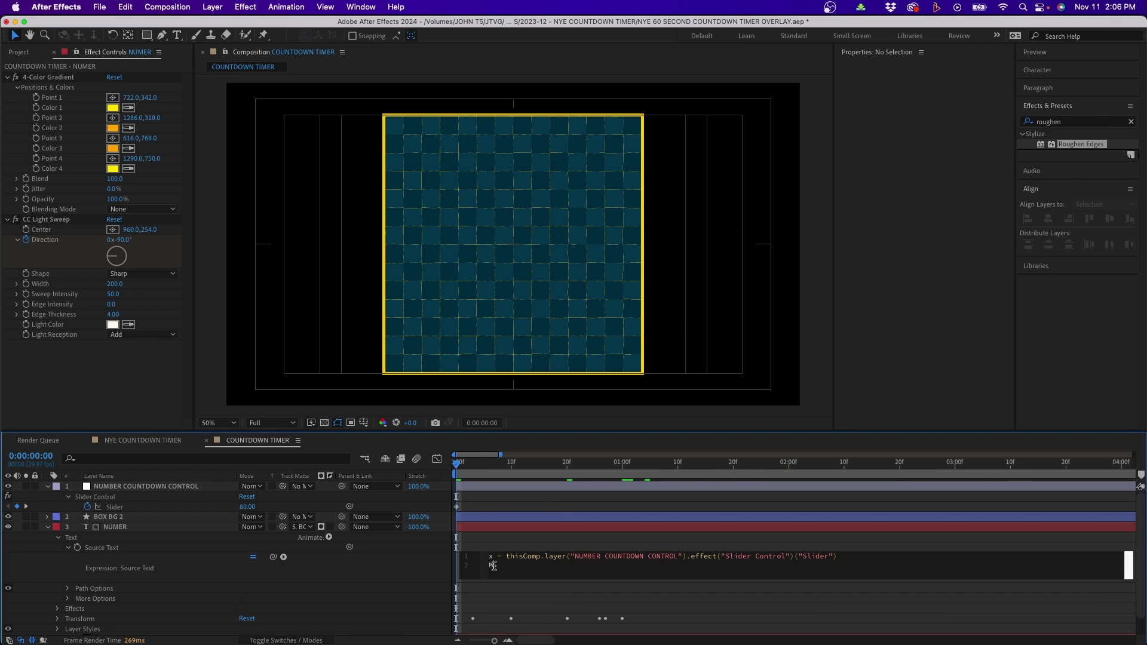
text(Math.round(x);)
click(713, 610)
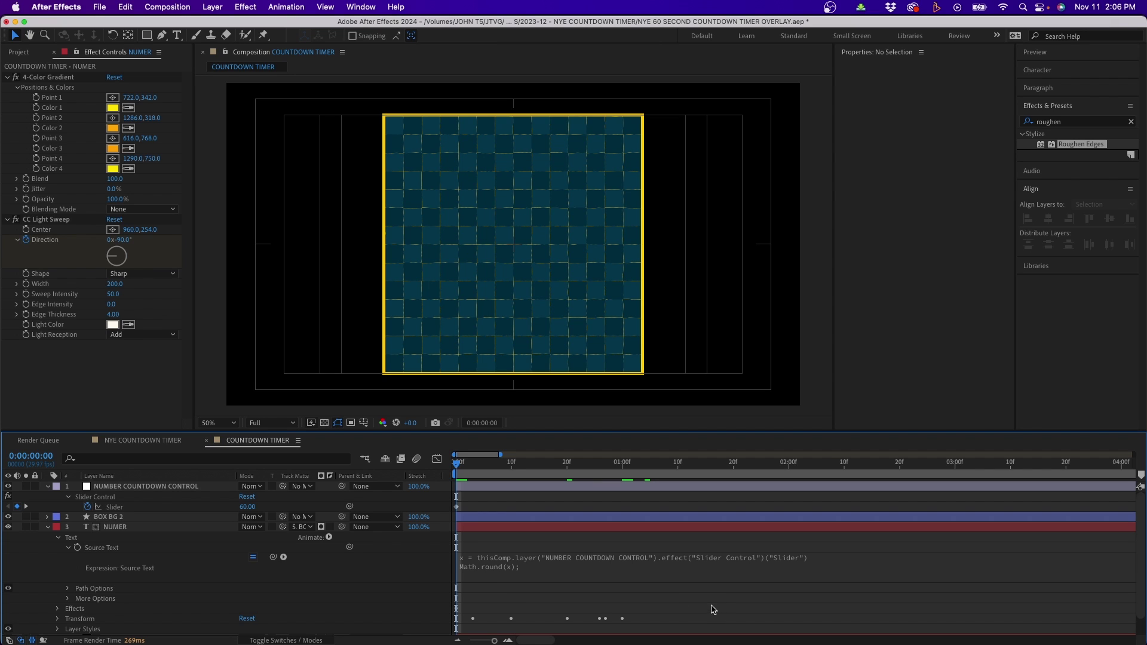